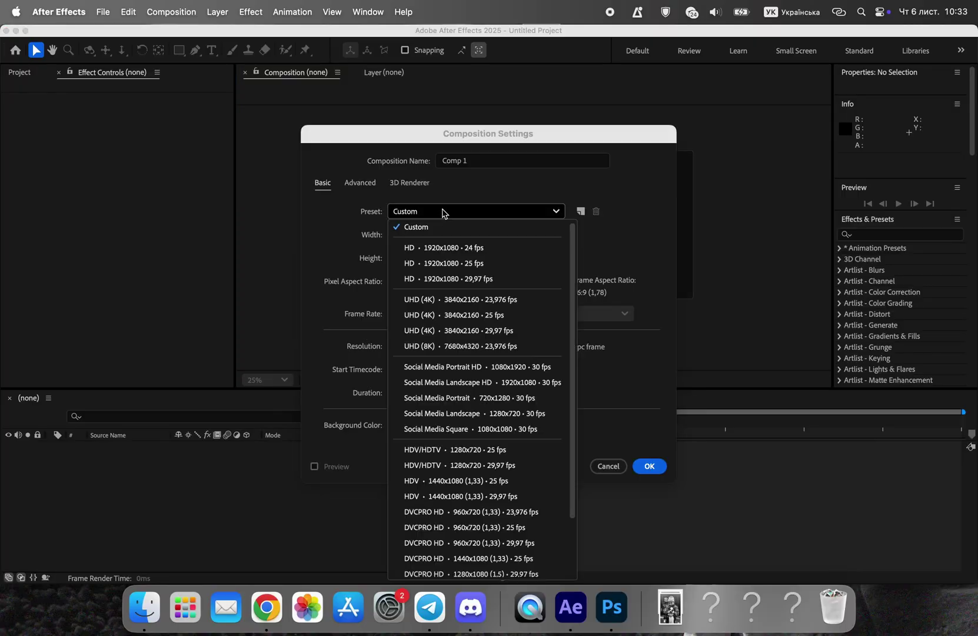
Create Comp 1 from the HD 1920x1080 29.97 fps preset with an edited duration.
{"action": "left_click", "coordinate": [455, 279]}
{"action": "left_click", "coordinate": [405, 393]}
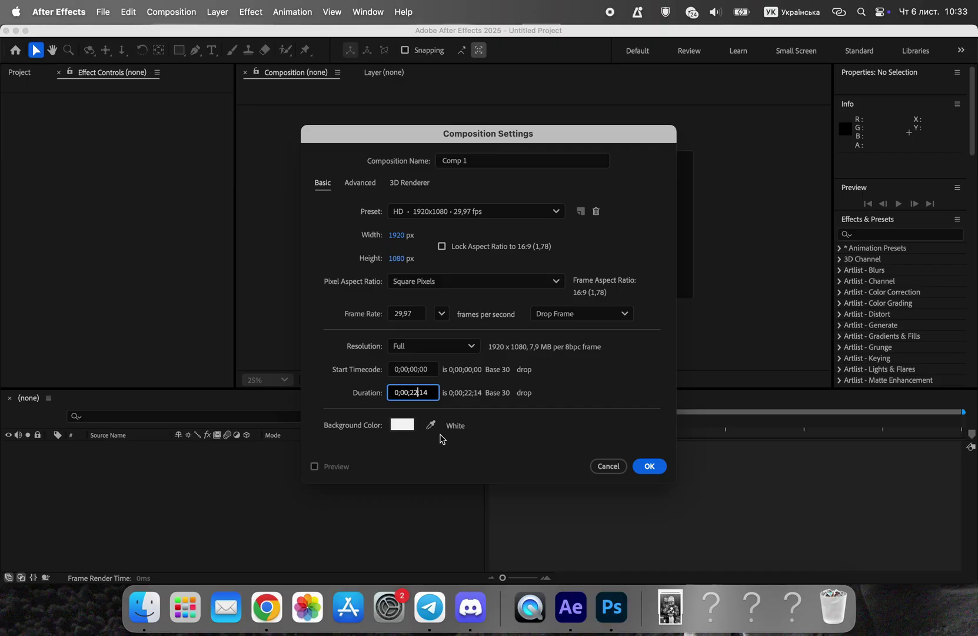
{"action": "left_click", "coordinate": [649, 467]}
{"action": "left_click_drag", "start_coordinate": [553, 395], "coordinate": [554, 453]}
{"action": "scroll", "coordinate": [532, 275], "scroll_direction": "up", "scroll_amount": 4}
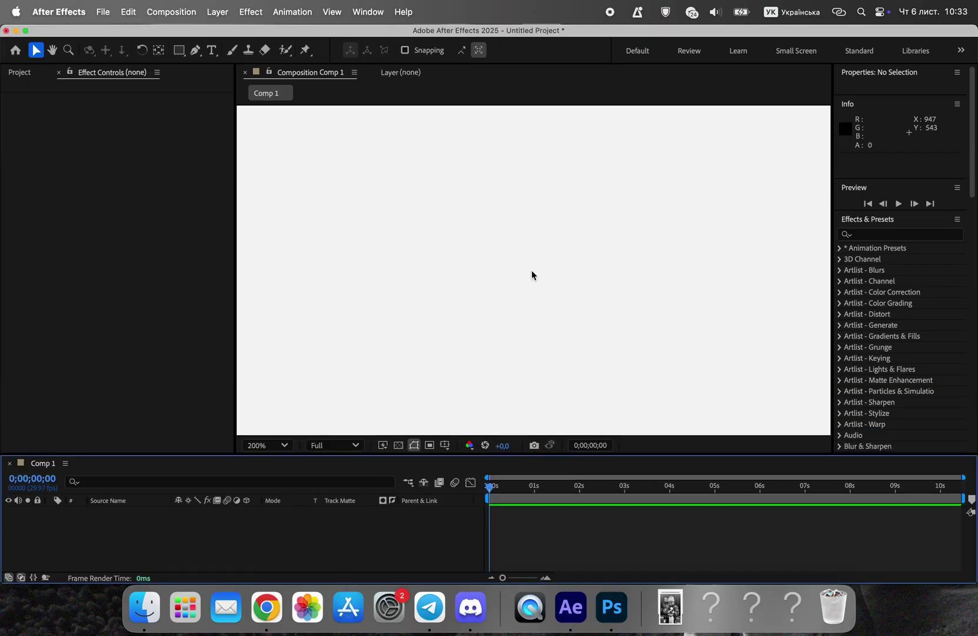
{"action": "scroll", "coordinate": [530, 275], "scroll_direction": "down", "scroll_amount": 2}
Add a new full-frame white solid layer to the composition.
{"action": "left_click", "coordinate": [58, 73]}
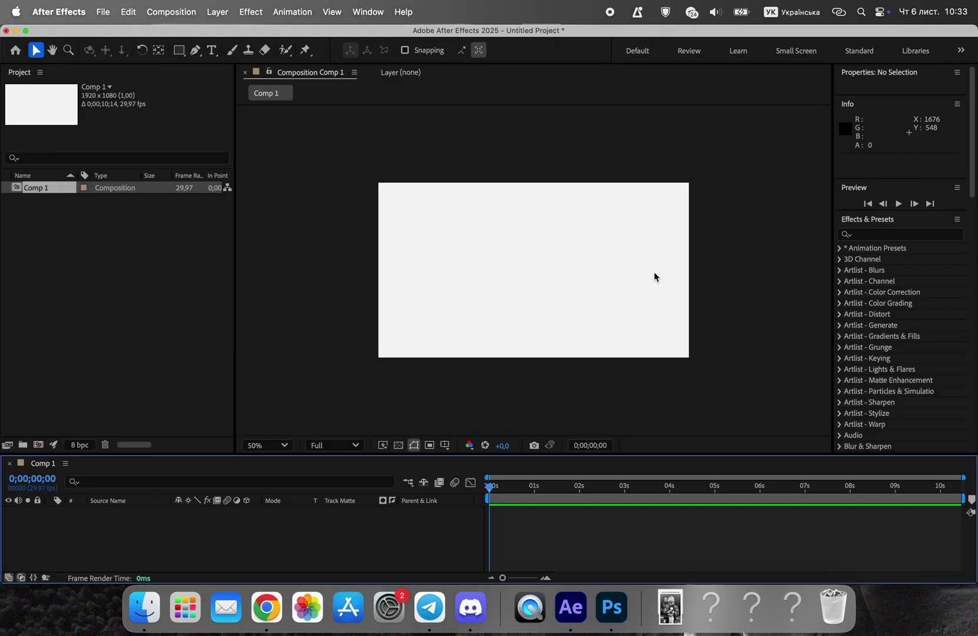
{"action": "left_click_drag", "start_coordinate": [638, 273], "coordinate": [599, 269]}
{"action": "right_click", "coordinate": [348, 552]}
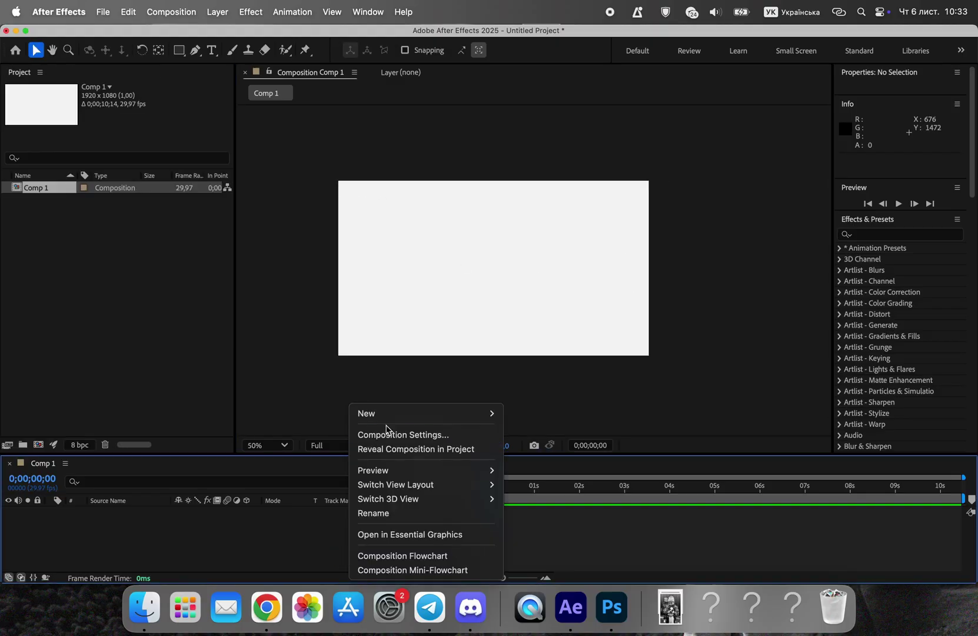
{"action": "mouse_move", "coordinate": [368, 414]}
{"action": "left_click", "coordinate": [535, 442]}
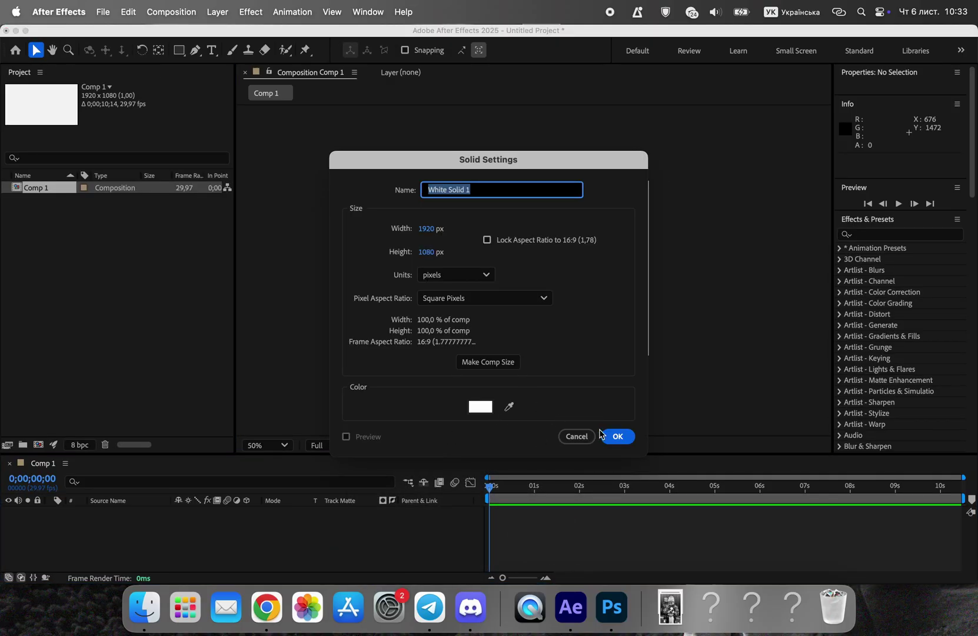
{"action": "left_click", "coordinate": [604, 436]}
{"action": "left_click_drag", "start_coordinate": [497, 453], "coordinate": [497, 407]}
Find the Grid effect and apply it to the white solid.
{"action": "left_click", "coordinate": [923, 307]}
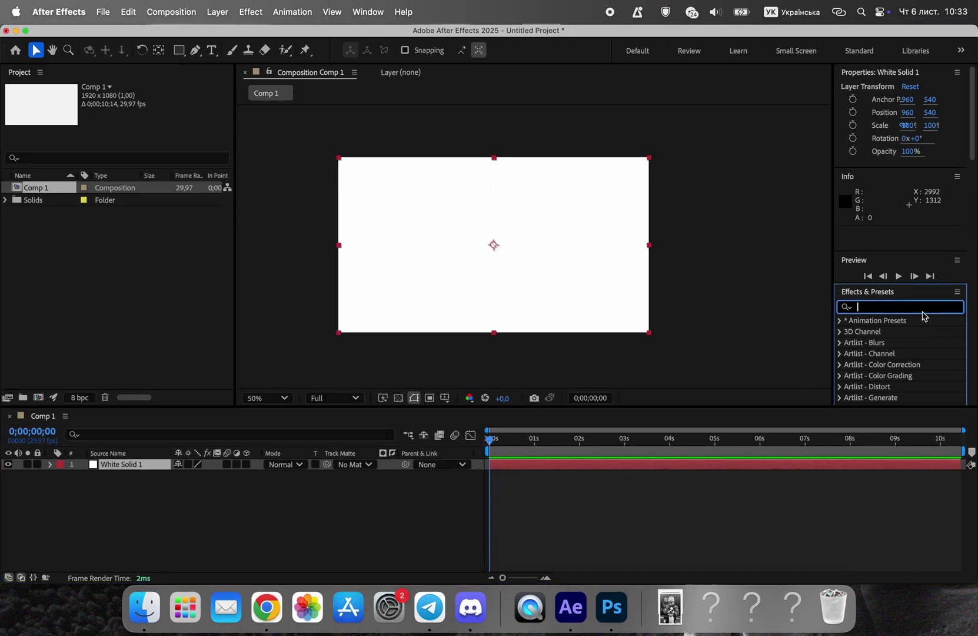
{"action": "type", "text": "пк"}
{"action": "key", "text": "BackSpace"}
{"action": "key", "text": "BackSpace"}
{"action": "key", "text": "BackSpace"}
{"action": "key", "text": "ctrl+space"}
{"action": "type", "text": "grid"}
{"action": "scroll", "coordinate": [963, 339], "scroll_direction": "down", "scroll_amount": 3}
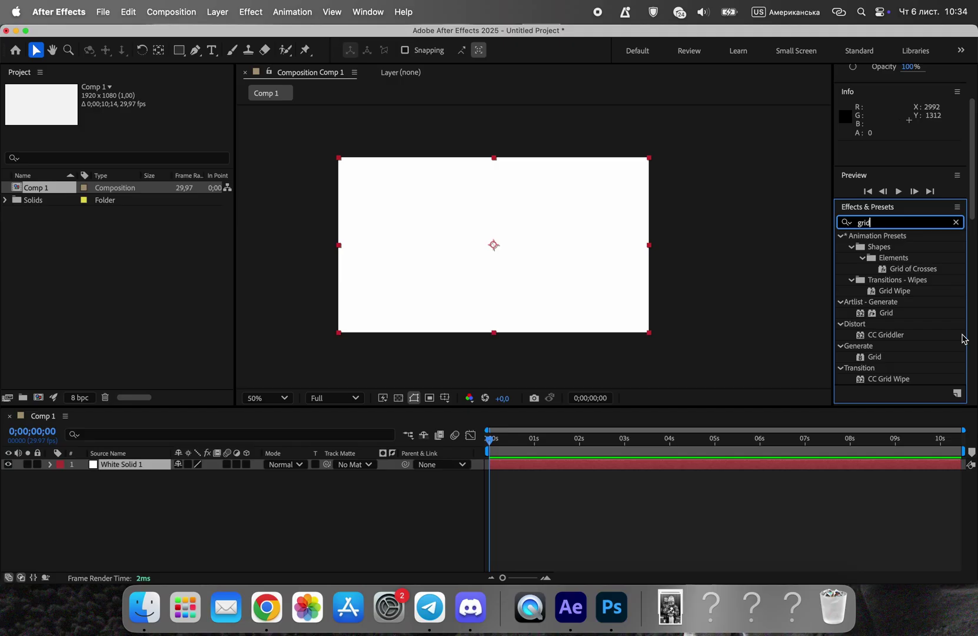
{"action": "double_click", "coordinate": [875, 358]}
Make the grid black, sized from the Width slider at about 75.3.
{"action": "left_click", "coordinate": [135, 196]}
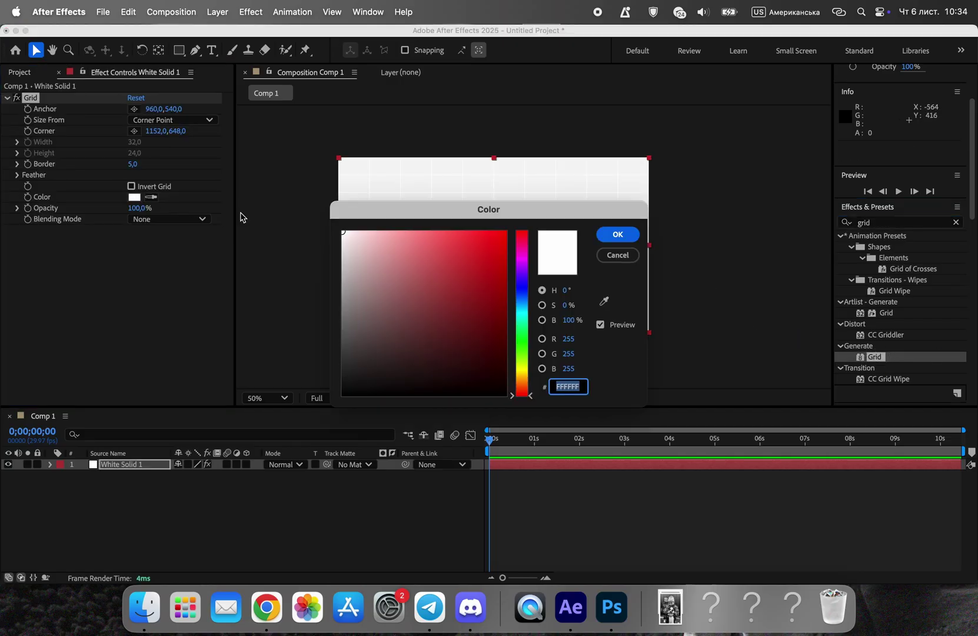
{"action": "left_click_drag", "start_coordinate": [436, 299], "coordinate": [506, 395]}
{"action": "left_click", "coordinate": [620, 235]}
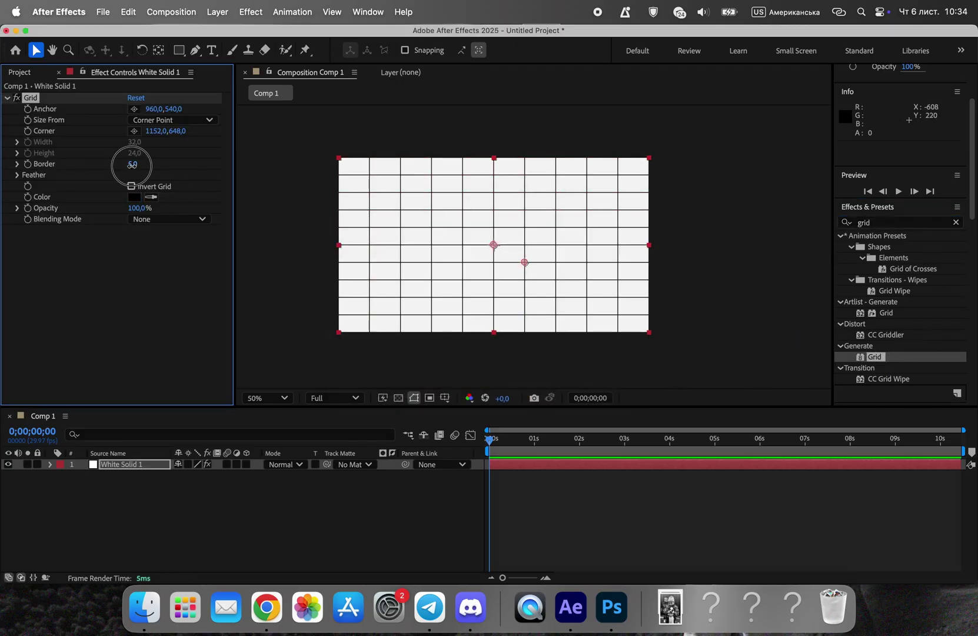
{"action": "left_click", "coordinate": [188, 120]}
{"action": "left_click", "coordinate": [181, 149]}
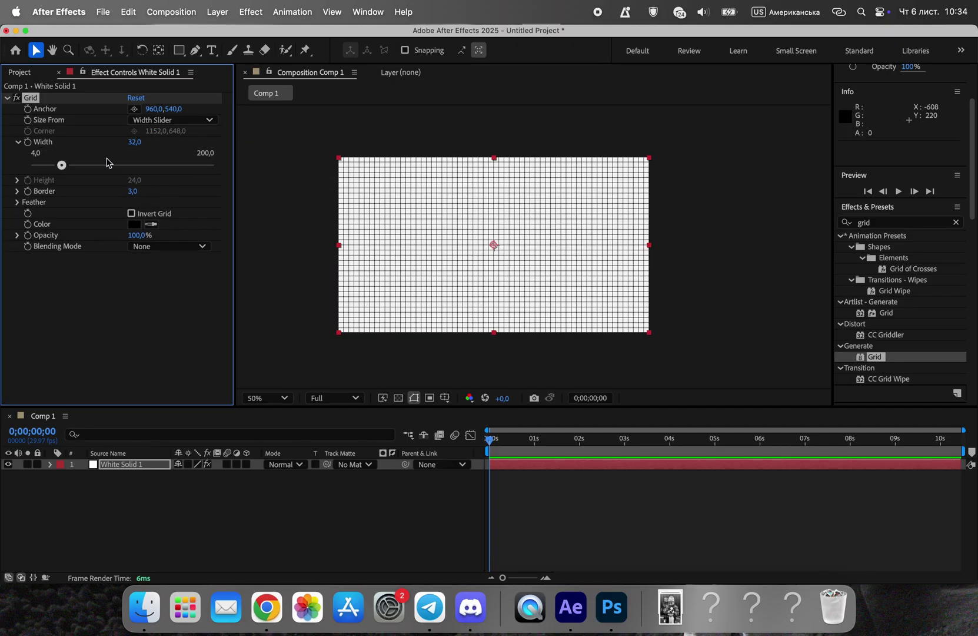
{"action": "left_click_drag", "start_coordinate": [88, 165], "coordinate": [100, 165]}
{"action": "scroll", "coordinate": [518, 241], "scroll_direction": "up", "scroll_amount": 5}
{"action": "scroll", "coordinate": [518, 242], "scroll_direction": "down", "scroll_amount": 3}
{"action": "scroll", "coordinate": [518, 241], "scroll_direction": "down", "scroll_amount": 2}
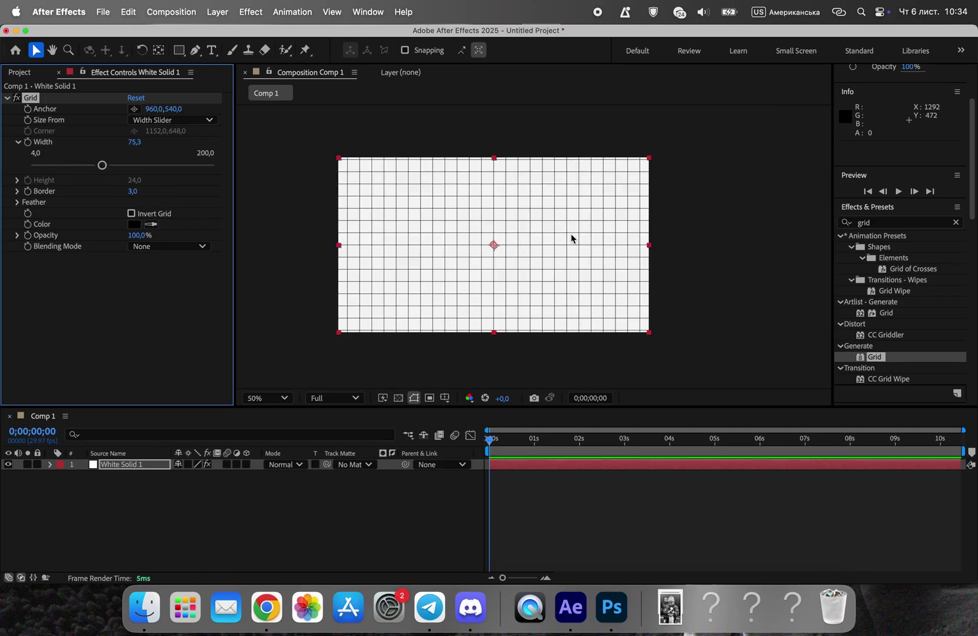
Apply Roughen Edges to the grid layer and lower its Border to 0.50.
{"action": "left_click", "coordinate": [956, 222]}
{"action": "type", "text": "rogh"}
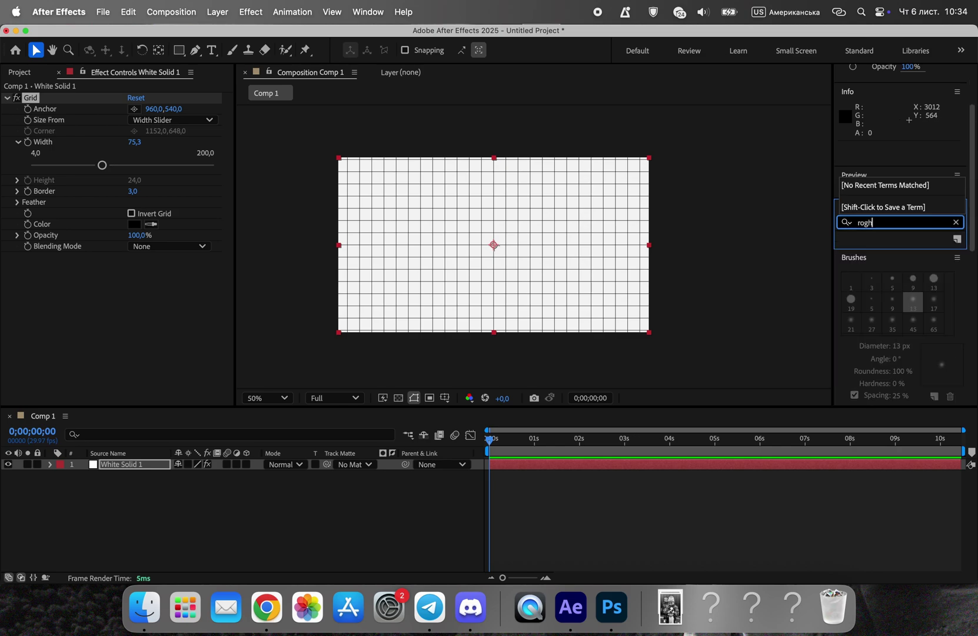
{"action": "left_click", "coordinate": [930, 222]}
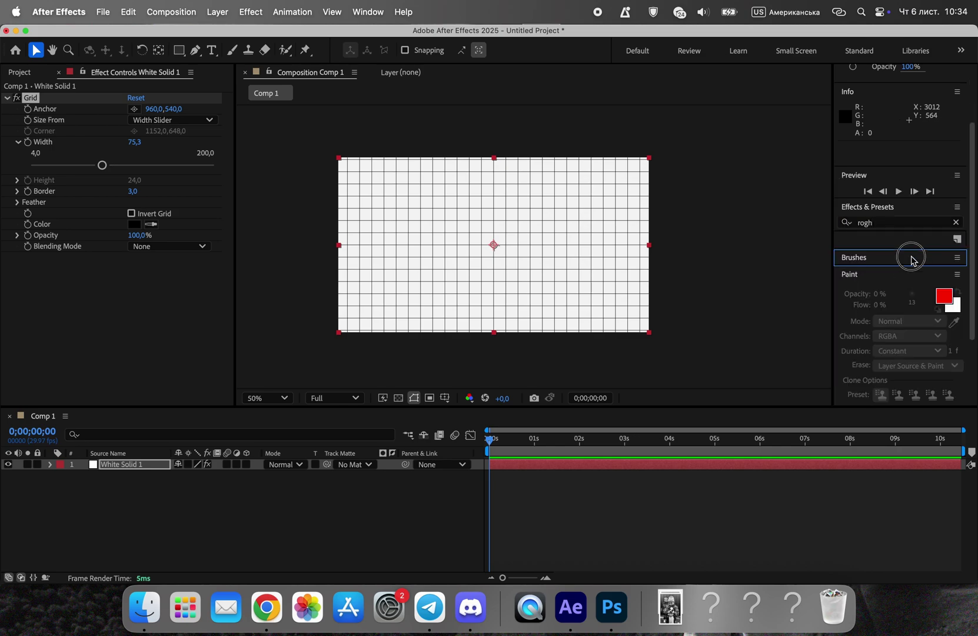
{"action": "left_click", "coordinate": [918, 207]}
{"action": "left_click", "coordinate": [886, 227]}
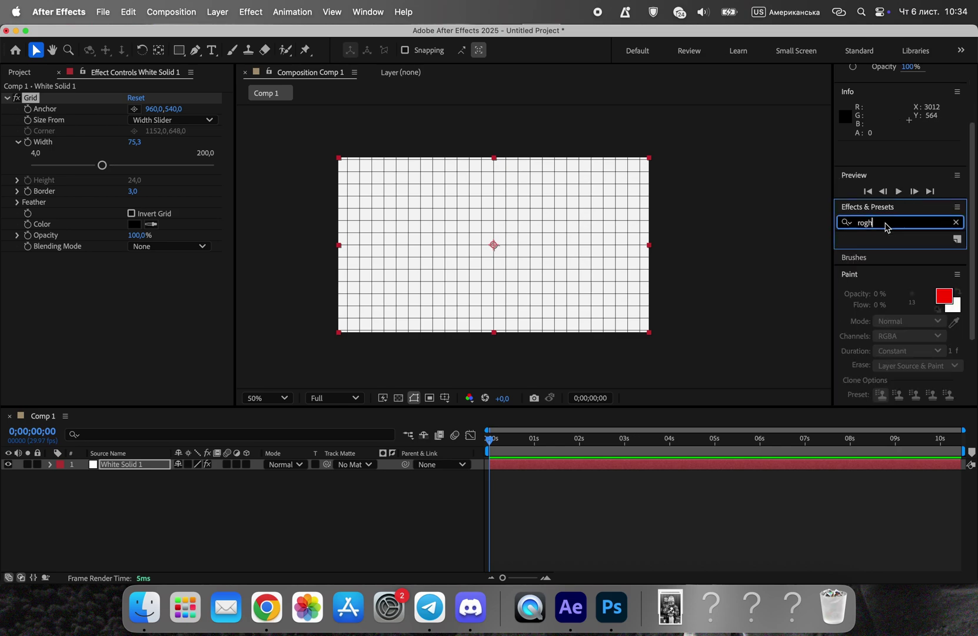
{"action": "left_click", "coordinate": [957, 222]}
{"action": "type", "text": "roughe"}
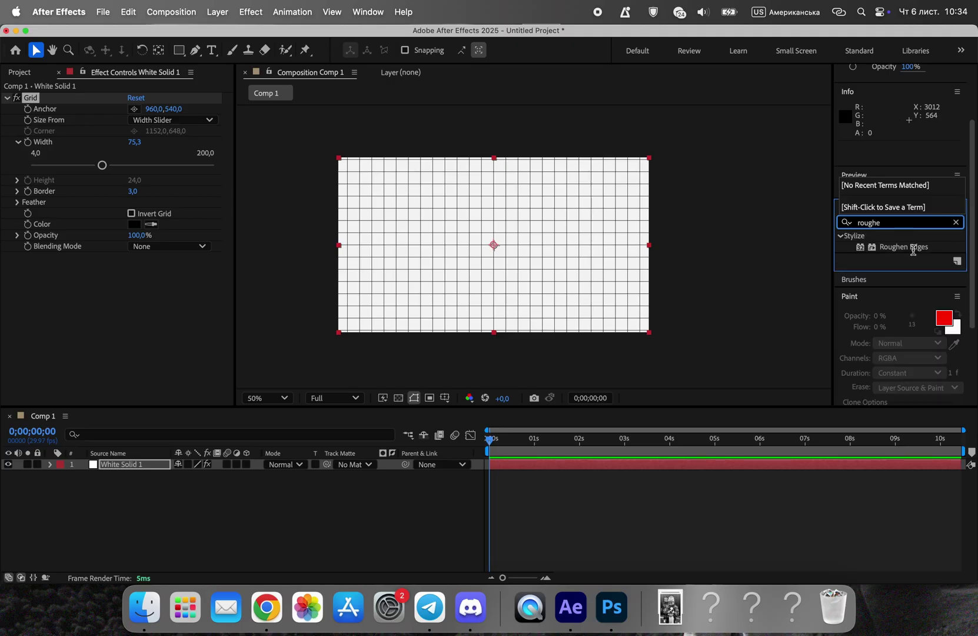
{"action": "left_click_drag", "start_coordinate": [913, 250], "coordinate": [579, 266]}
{"action": "left_click_drag", "start_coordinate": [135, 287], "coordinate": [72, 290]}
{"action": "scroll", "coordinate": [603, 223], "scroll_direction": "up", "scroll_amount": 2}
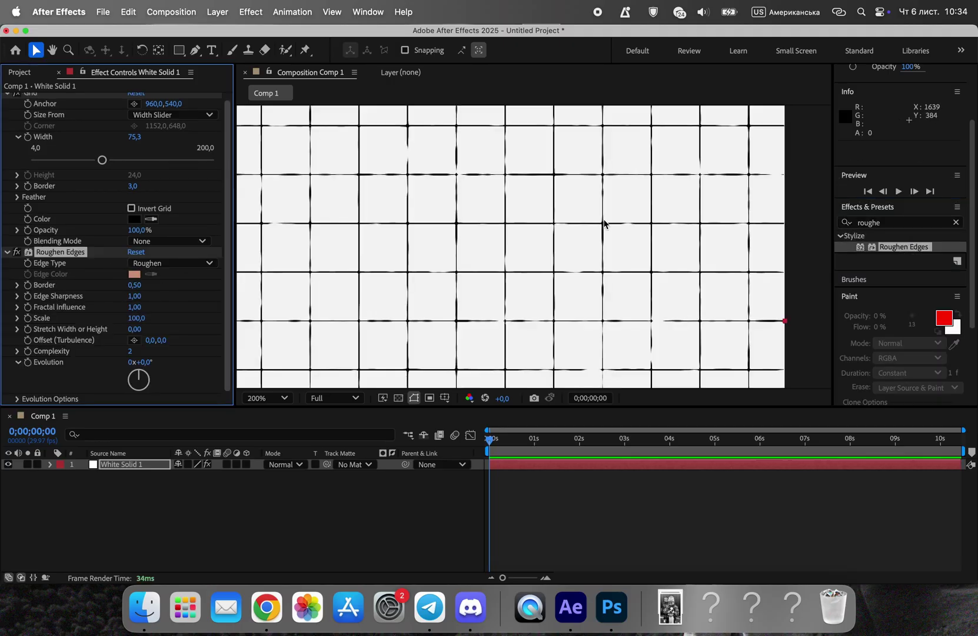
{"action": "scroll", "coordinate": [604, 223], "scroll_direction": "down", "scroll_amount": 4}
{"action": "scroll", "coordinate": [502, 253], "scroll_direction": "up", "scroll_amount": 2}
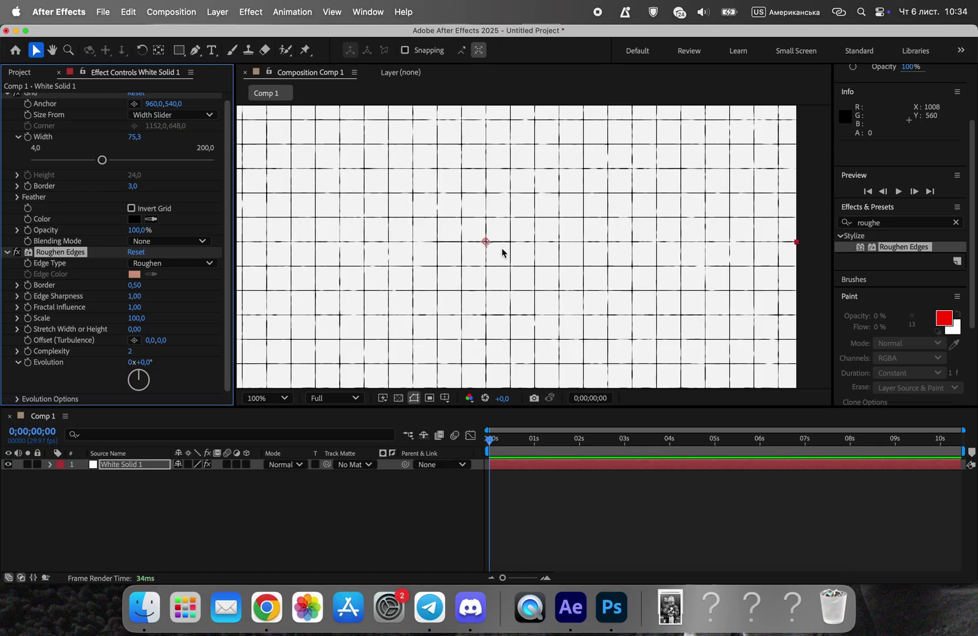
{"action": "scroll", "coordinate": [502, 252], "scroll_direction": "down", "scroll_amount": 2}
Expand the solid's Transform properties to lower its opacity to about 71%.
{"action": "left_click", "coordinate": [49, 465]}
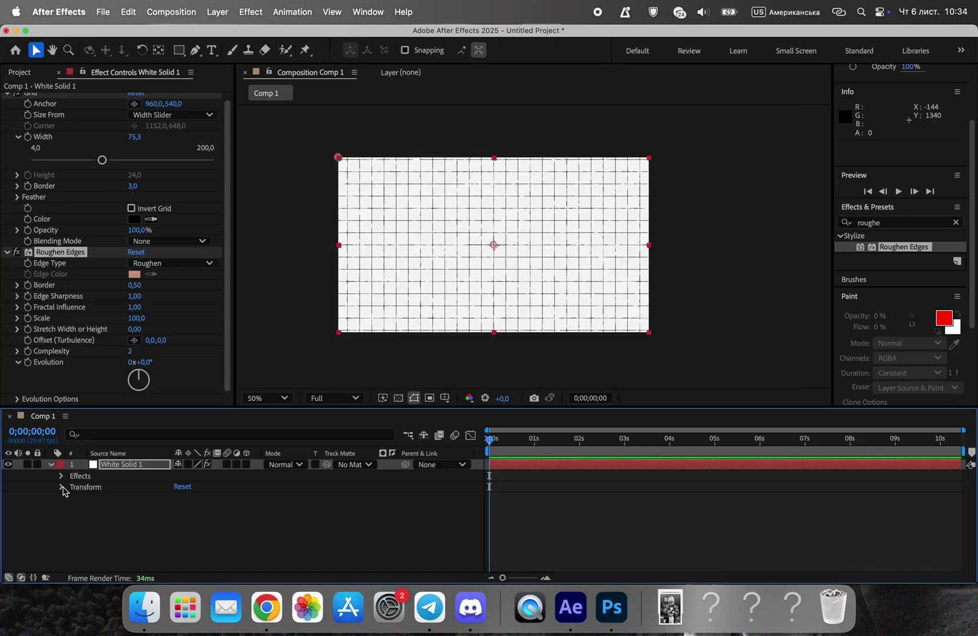
{"action": "left_click", "coordinate": [60, 475]}
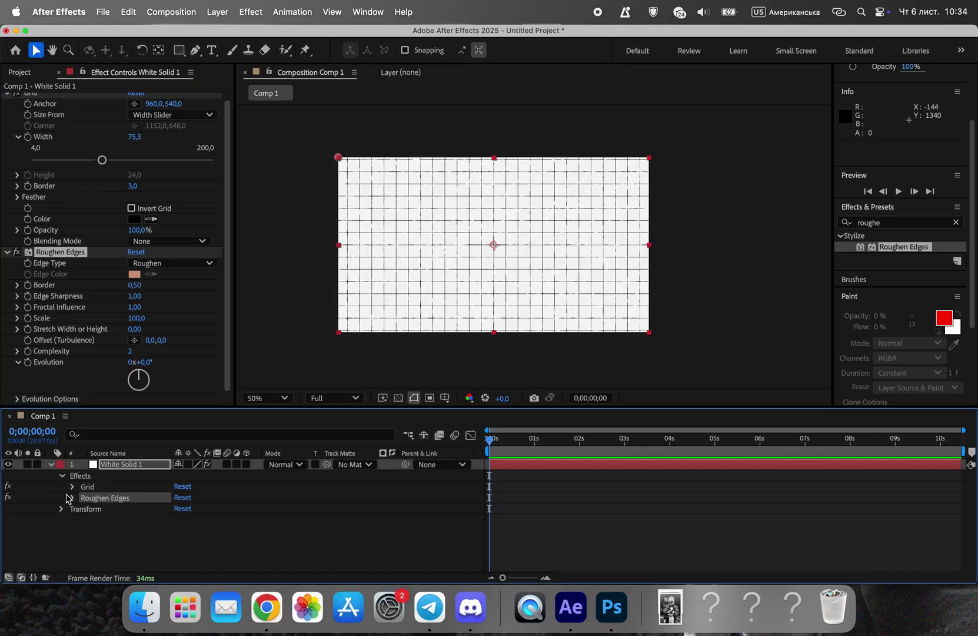
{"action": "left_click", "coordinate": [72, 497]}
{"action": "left_click", "coordinate": [72, 498]}
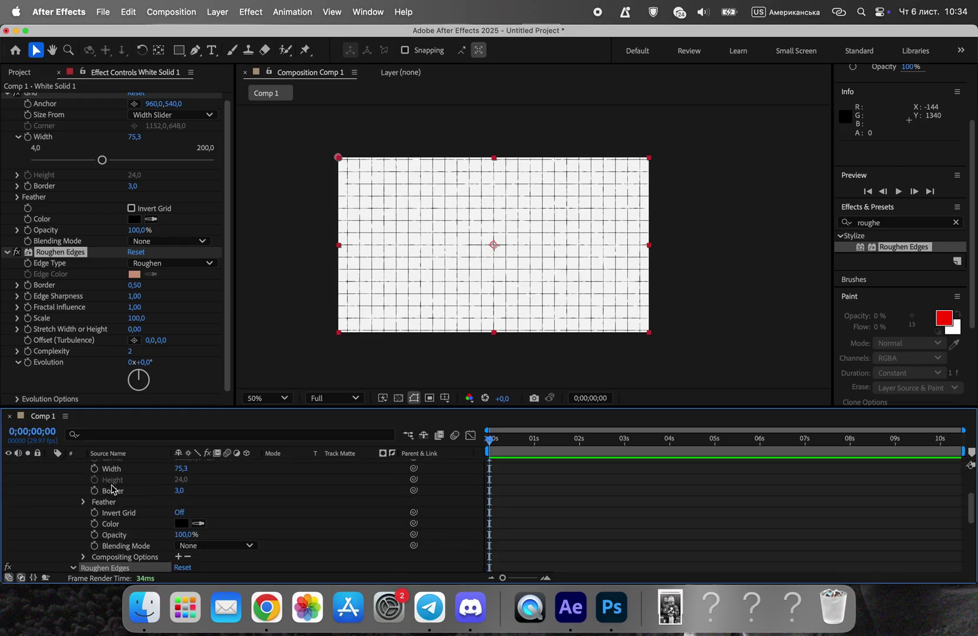
{"action": "scroll", "coordinate": [61, 505], "scroll_direction": "up", "scroll_amount": 3}
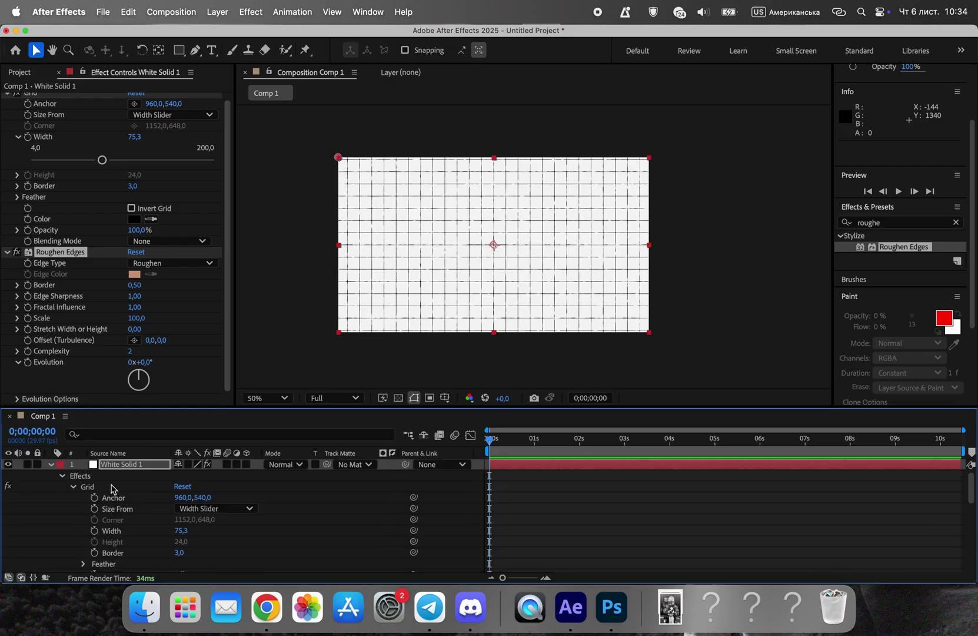
{"action": "left_click", "coordinate": [66, 483]}
{"action": "left_click", "coordinate": [61, 476]}
{"action": "left_click", "coordinate": [61, 487]}
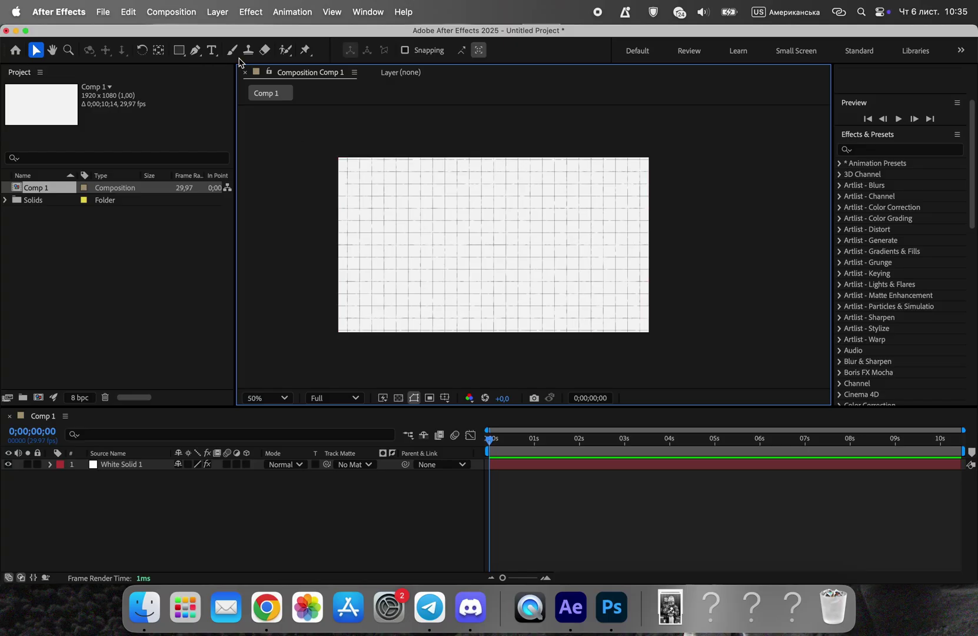
Add a 'Clean,' text layer in Times New Roman Italic at a larger size.
{"action": "key", "text": "super+t"}
{"action": "left_click", "coordinate": [459, 252]}
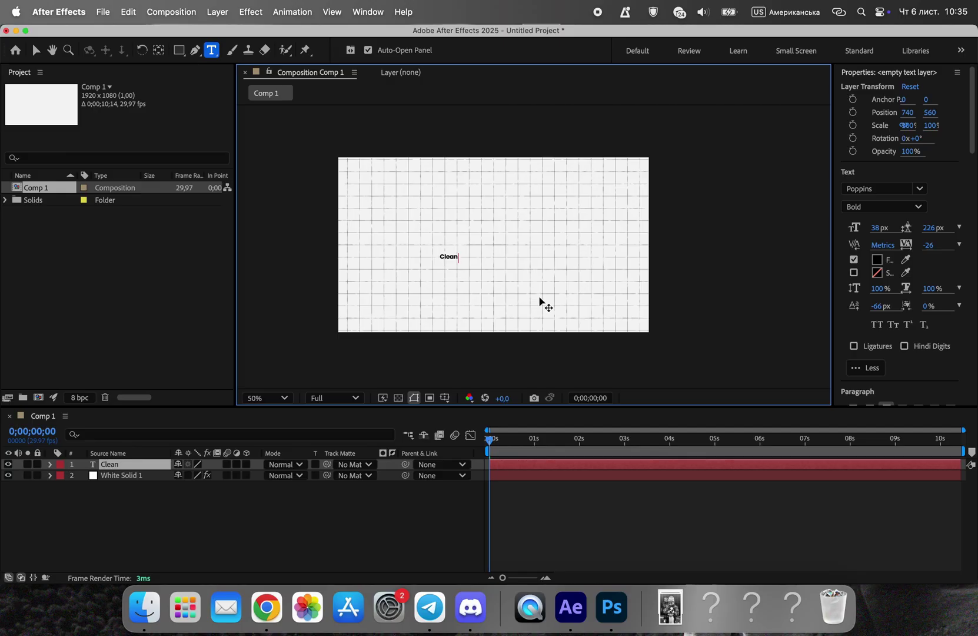
{"action": "scroll", "coordinate": [487, 281], "scroll_direction": "up", "scroll_amount": 2}
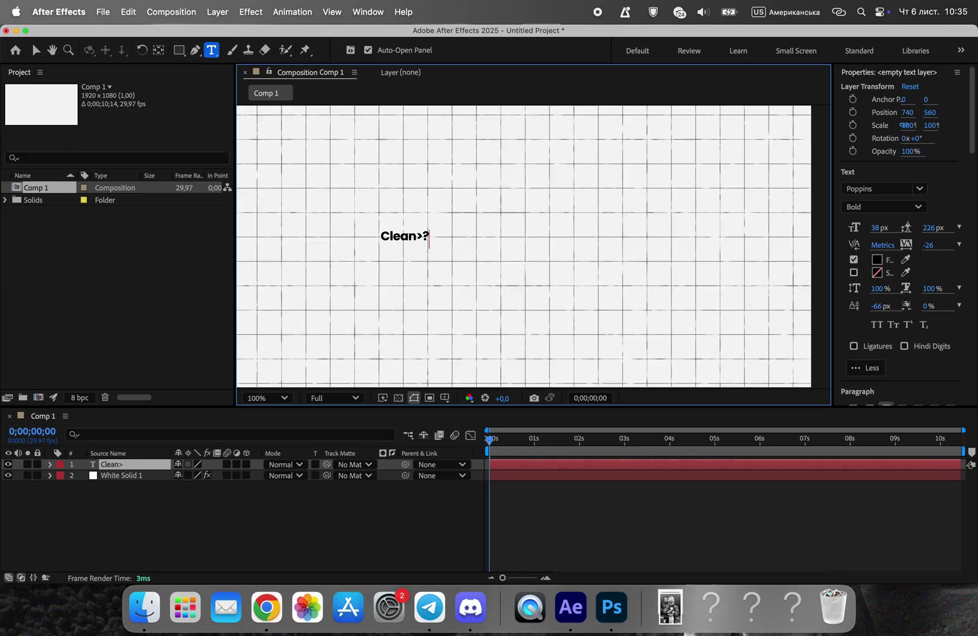
{"action": "left_click_drag", "start_coordinate": [431, 233], "coordinate": [378, 232]}
{"action": "scroll", "coordinate": [379, 231], "scroll_direction": "down", "scroll_amount": 2}
{"action": "mouse_move", "coordinate": [877, 232]}
{"action": "left_mouse_down"}
{"action": "mouse_move", "coordinate": [885, 232]}
{"action": "mouse_move", "coordinate": [848, 228]}
{"action": "left_mouse_up"}
{"action": "left_click", "coordinate": [879, 188]}
{"action": "type", "text": "Time"}
{"action": "left_click", "coordinate": [833, 297]}
{"action": "left_click_drag", "start_coordinate": [876, 227], "coordinate": [909, 228]}
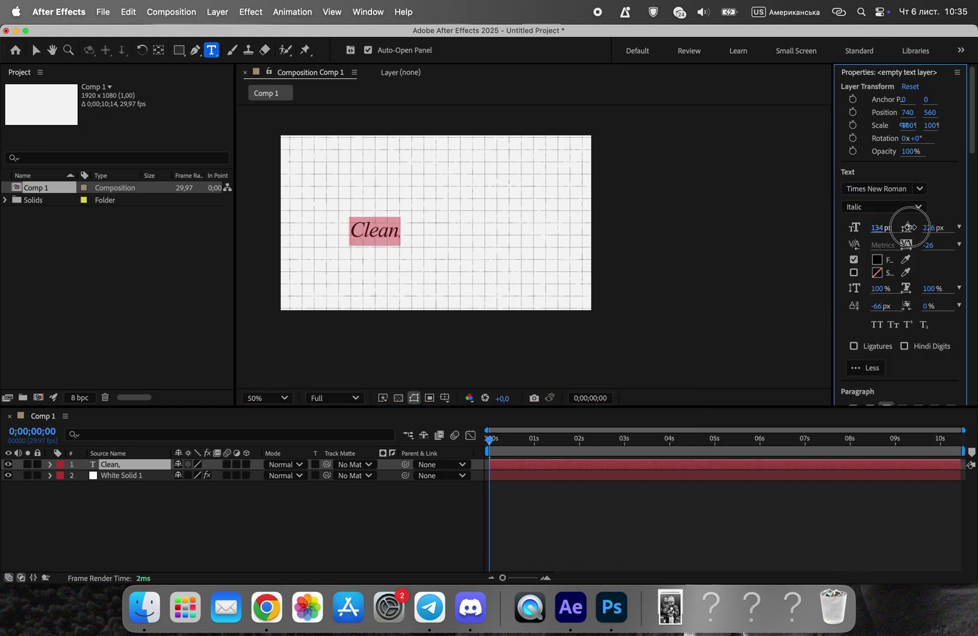
{"action": "key", "text": "Escape"}
Move 'Clean,' to the upper left and add a bold 'Modern' text layer below it.
{"action": "key", "text": "v"}
{"action": "left_click_drag", "start_coordinate": [392, 233], "coordinate": [380, 200]}
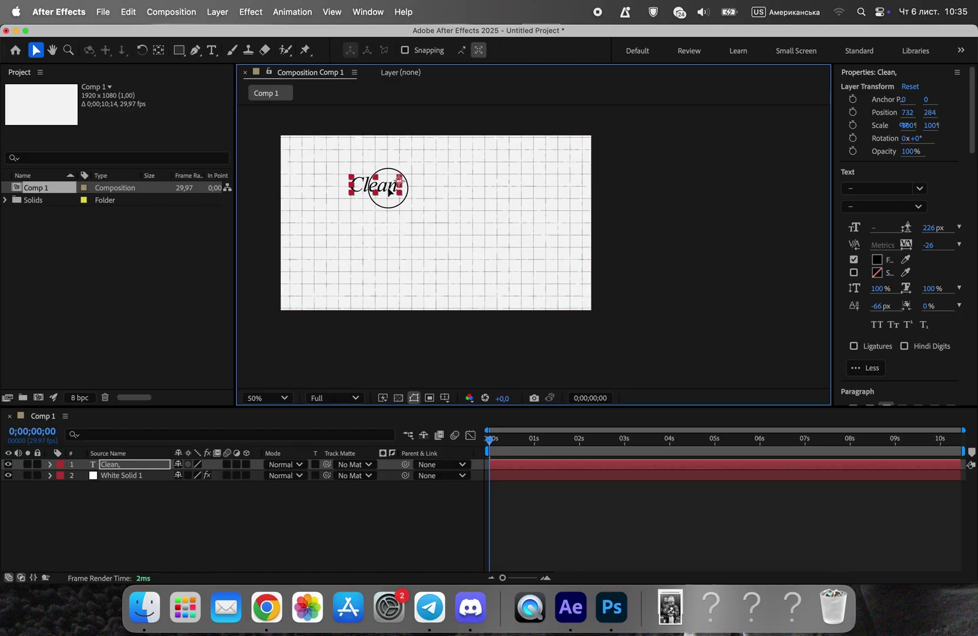
{"action": "left_click", "coordinate": [655, 214]}
{"action": "key", "text": "super+t"}
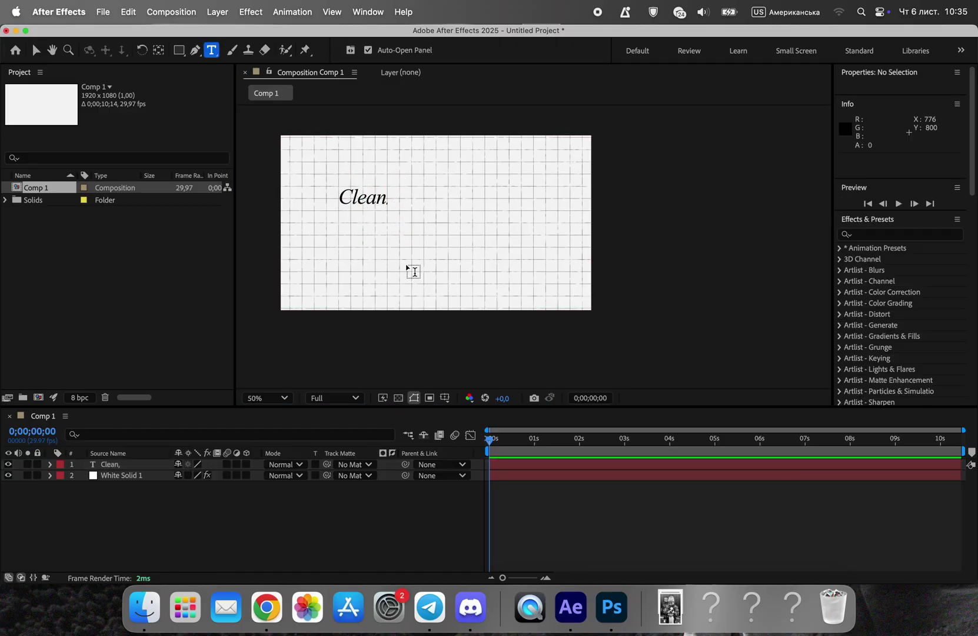
{"action": "left_click", "coordinate": [404, 262]}
{"action": "type", "text": "Modern"}
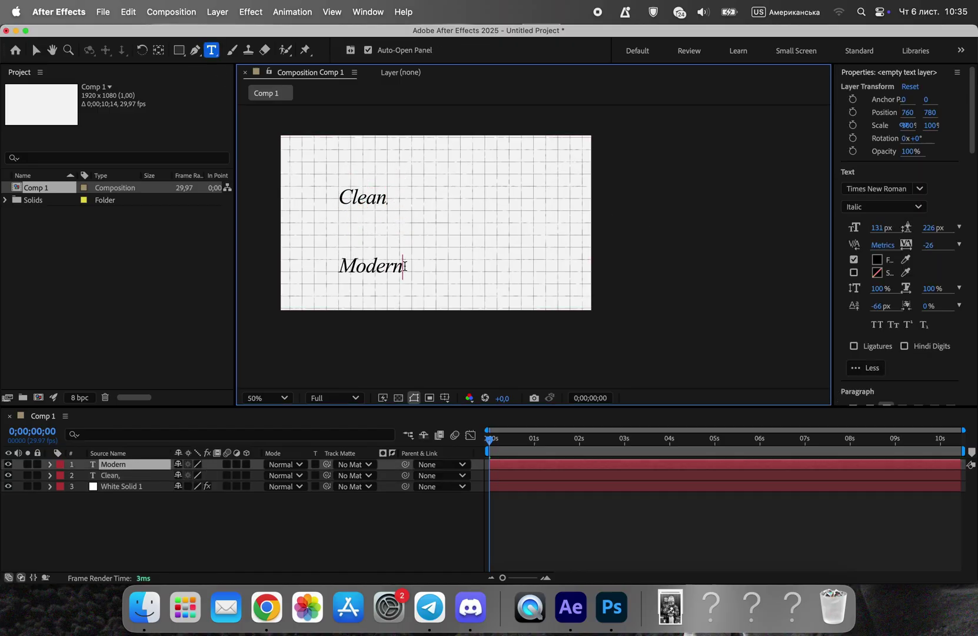
{"action": "key", "text": "super+a"}
{"action": "left_click", "coordinate": [907, 204]}
{"action": "left_click", "coordinate": [880, 259]}
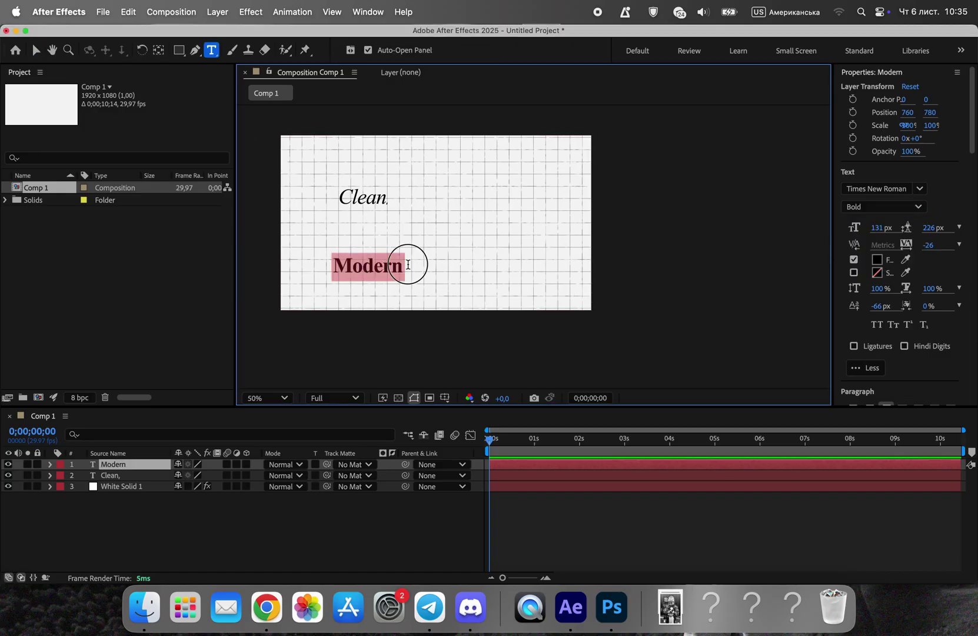
Finish 'Modern,' with its comma and place it beside 'Clean,' on the same line.
{"action": "left_click", "coordinate": [407, 264]}
{"action": "type", "text": ","}
{"action": "left_click", "coordinate": [35, 51]}
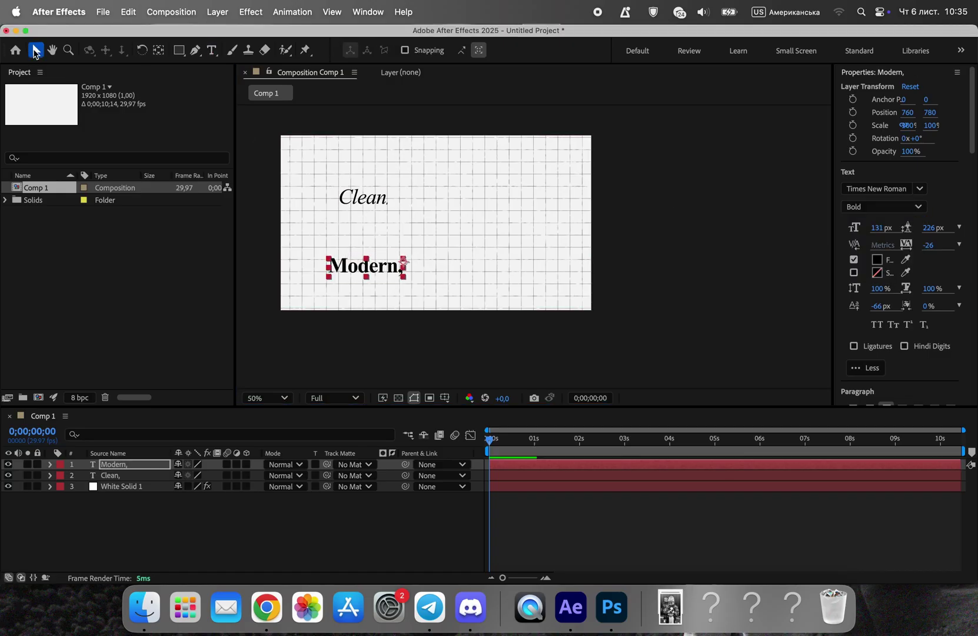
{"action": "left_click_drag", "start_coordinate": [379, 269], "coordinate": [451, 203]}
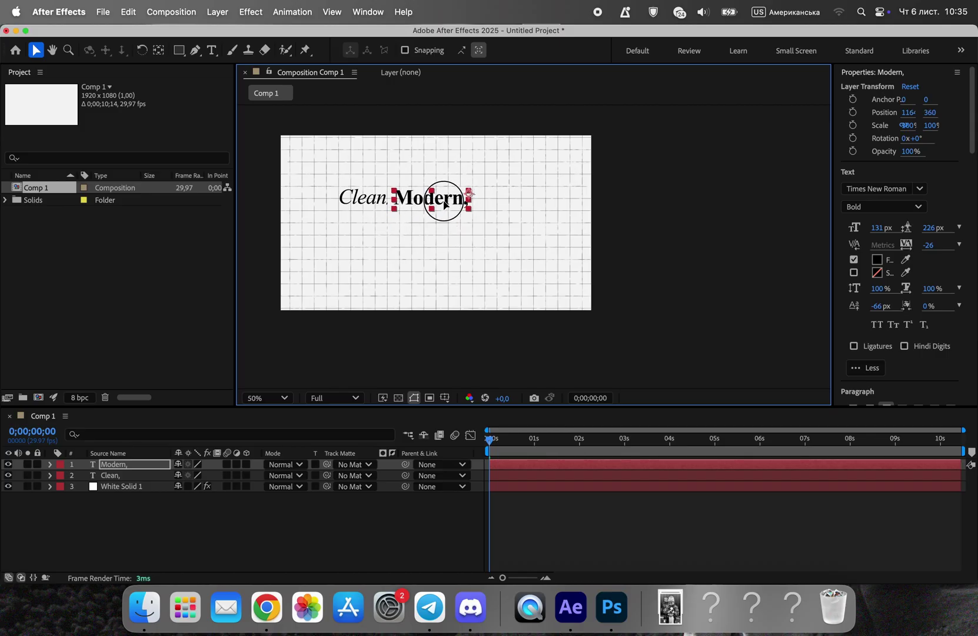
{"action": "key", "text": "super+t"}
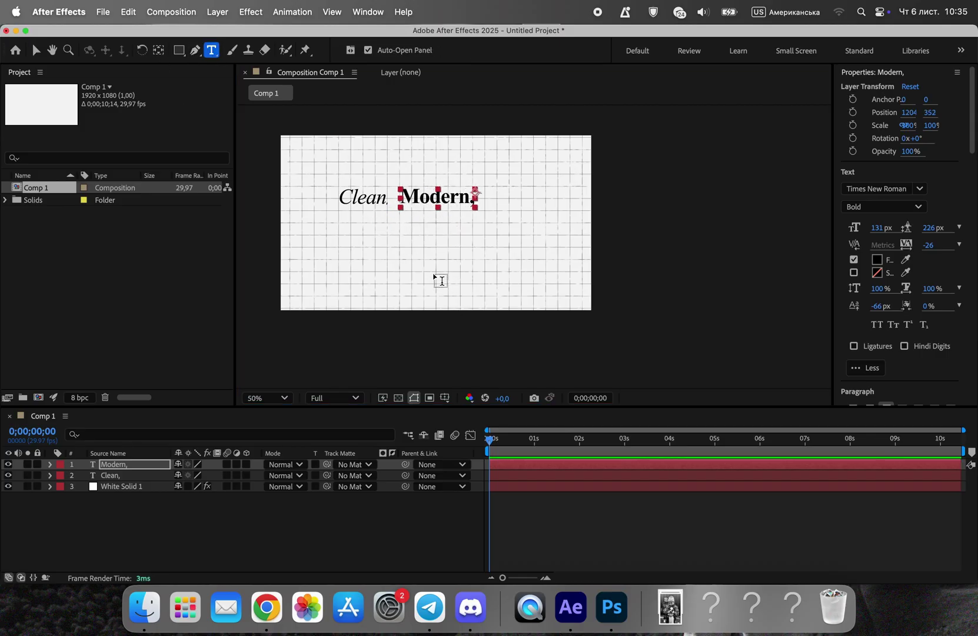
Add an 'and visually engaging' line in Bold Italic, smaller, tucked beneath 'Modern,'.
{"action": "left_click", "coordinate": [433, 273]}
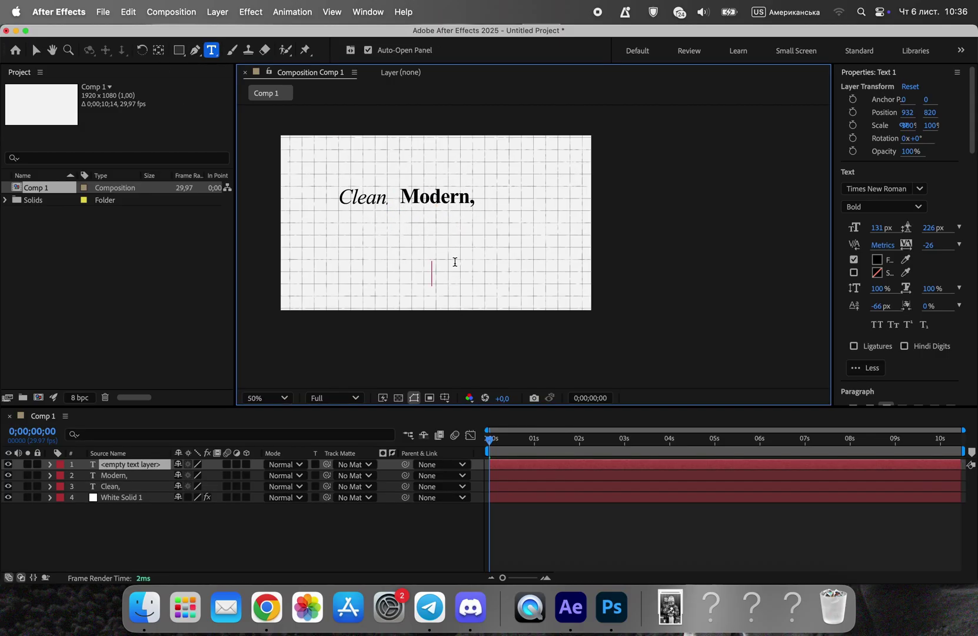
{"action": "type", "text": "Engang"}
{"action": "key", "text": "super+a"}
{"action": "key", "text": "BackSpace"}
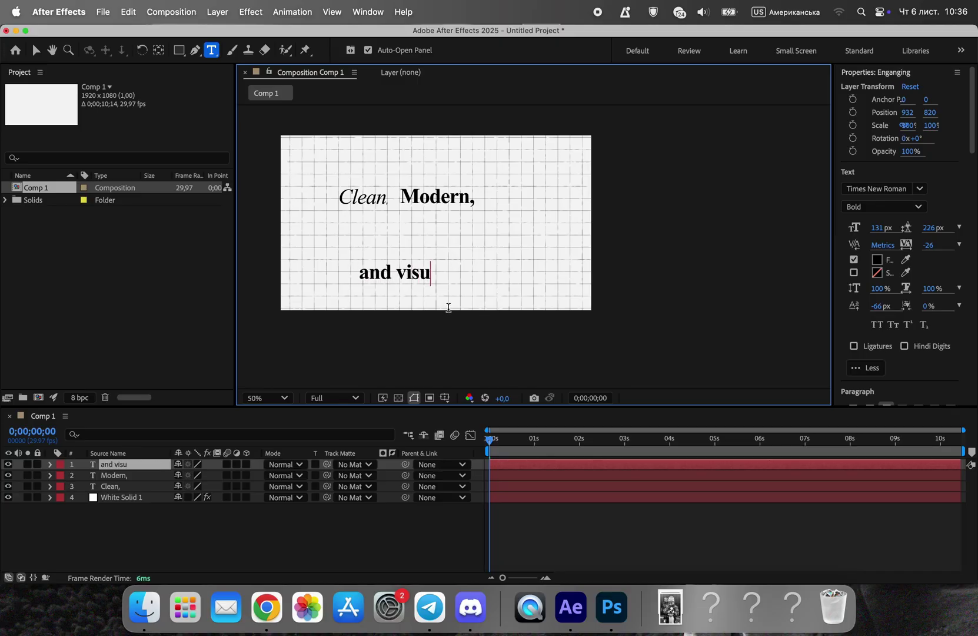
{"action": "type", "text": "ally engaging"}
{"action": "left_click", "coordinate": [36, 54]}
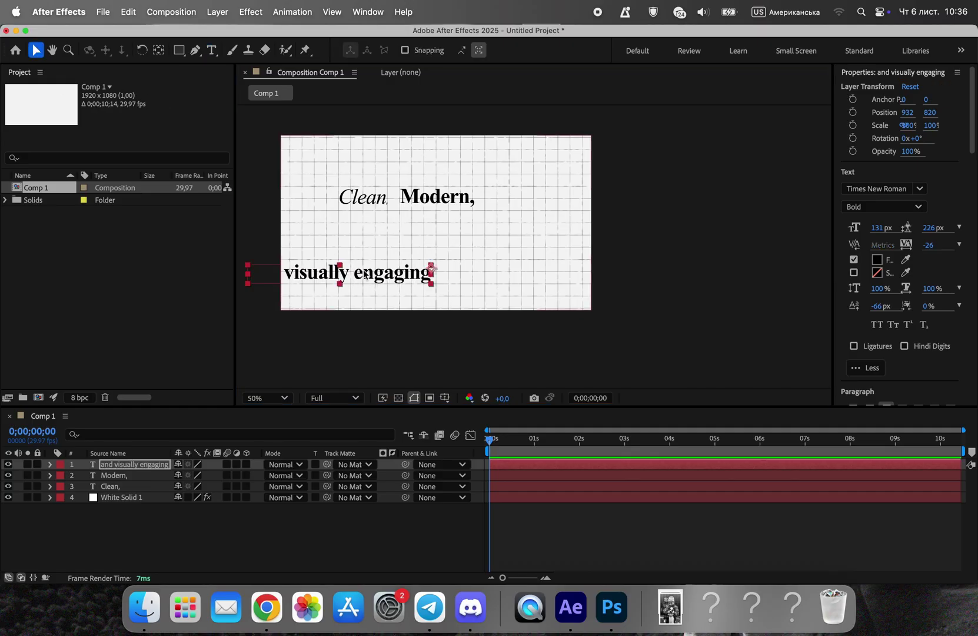
{"action": "left_click_drag", "start_coordinate": [375, 279], "coordinate": [464, 227]}
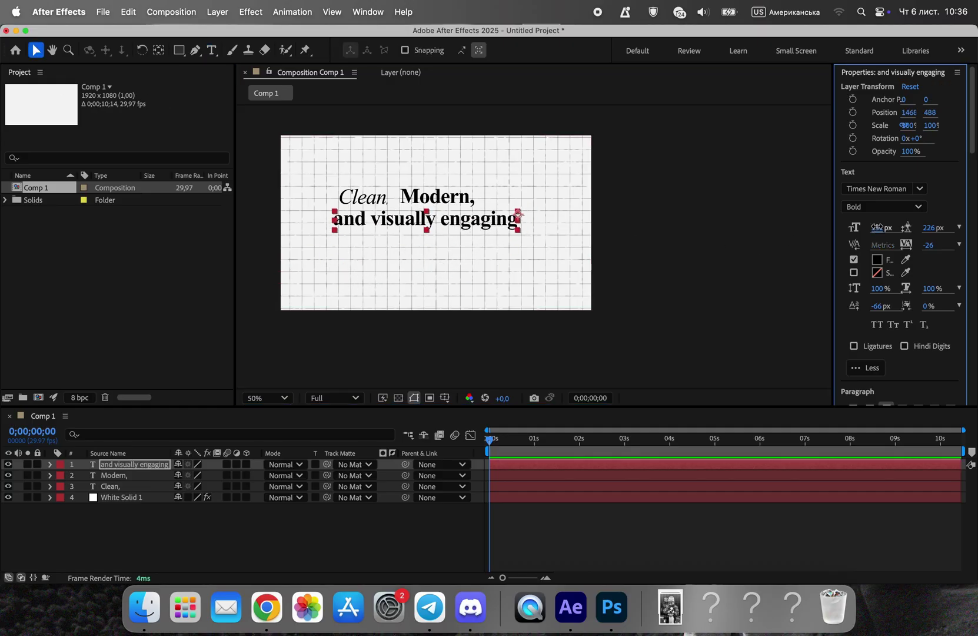
{"action": "left_click_drag", "start_coordinate": [868, 232], "coordinate": [863, 231]}
{"action": "left_click", "coordinate": [911, 208]}
{"action": "left_click", "coordinate": [879, 275]}
{"action": "mouse_move", "coordinate": [491, 222]}
{"action": "left_mouse_down"}
{"action": "mouse_move", "coordinate": [481, 226]}
{"action": "mouse_move", "coordinate": [434, 197]}
{"action": "mouse_move", "coordinate": [469, 230]}
{"action": "left_mouse_up"}
{"action": "left_click", "coordinate": [448, 198]}
{"action": "left_click", "coordinate": [646, 199]}
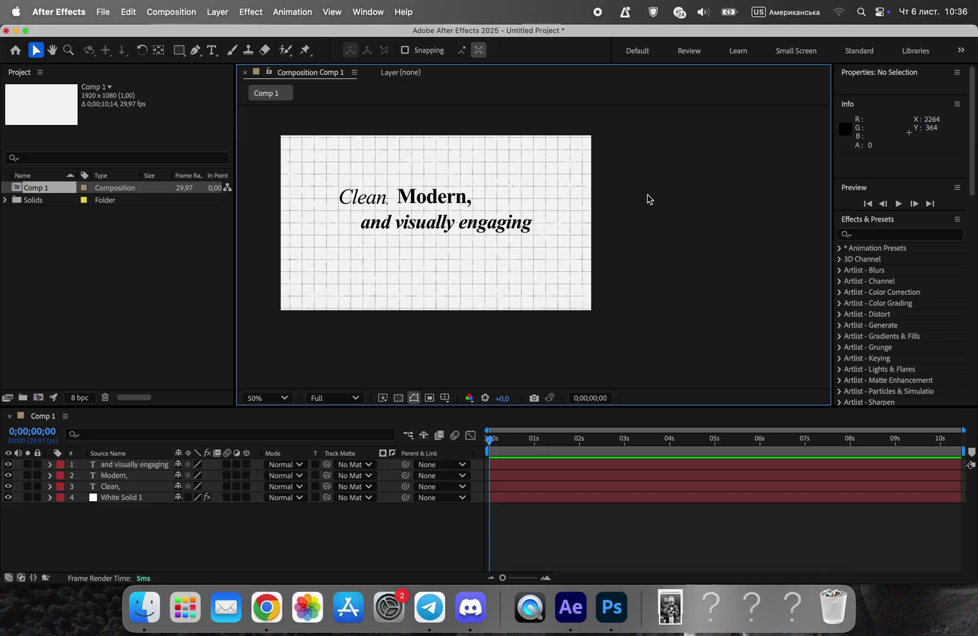
Add a 'documentary style' line in Regular style near the bottom.
{"action": "left_click", "coordinate": [213, 51]}
{"action": "left_click", "coordinate": [342, 271]}
{"action": "type", "text": "documentary style"}
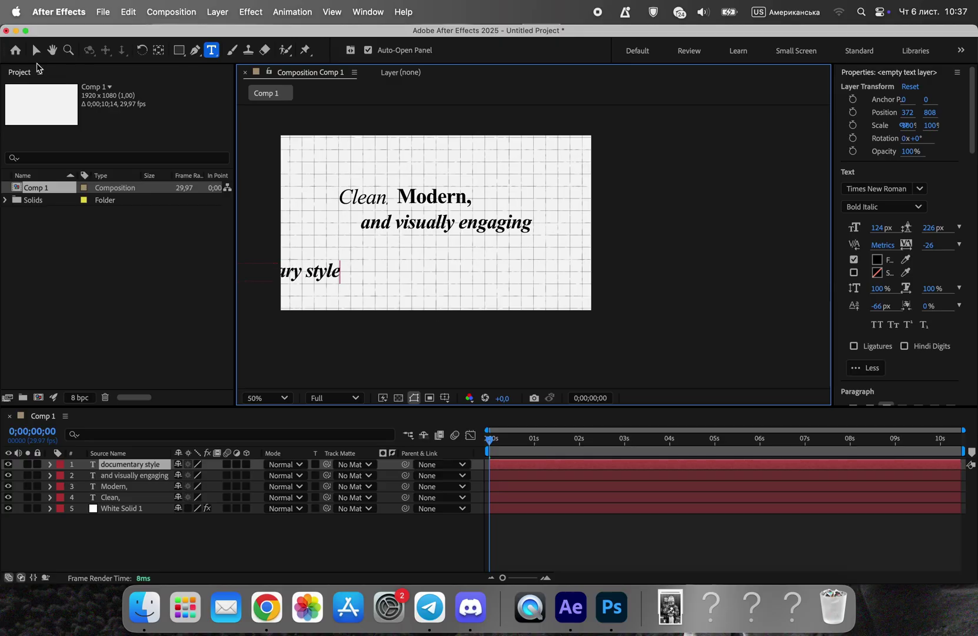
{"action": "left_click", "coordinate": [35, 50]}
{"action": "left_click_drag", "start_coordinate": [318, 271], "coordinate": [459, 271]}
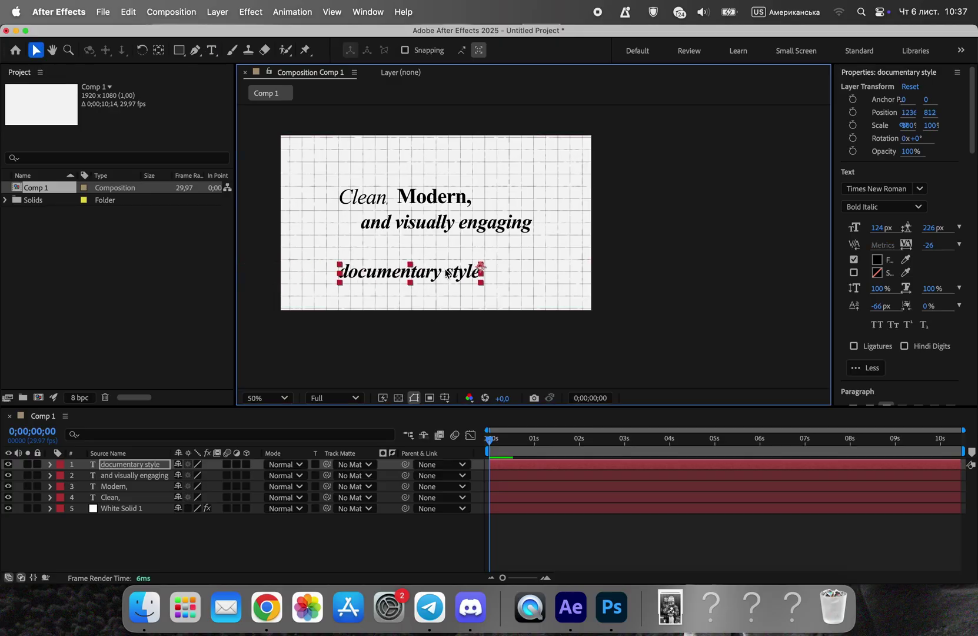
{"action": "double_click", "coordinate": [448, 274]}
{"action": "left_click", "coordinate": [919, 208]}
{"action": "left_click", "coordinate": [870, 227]}
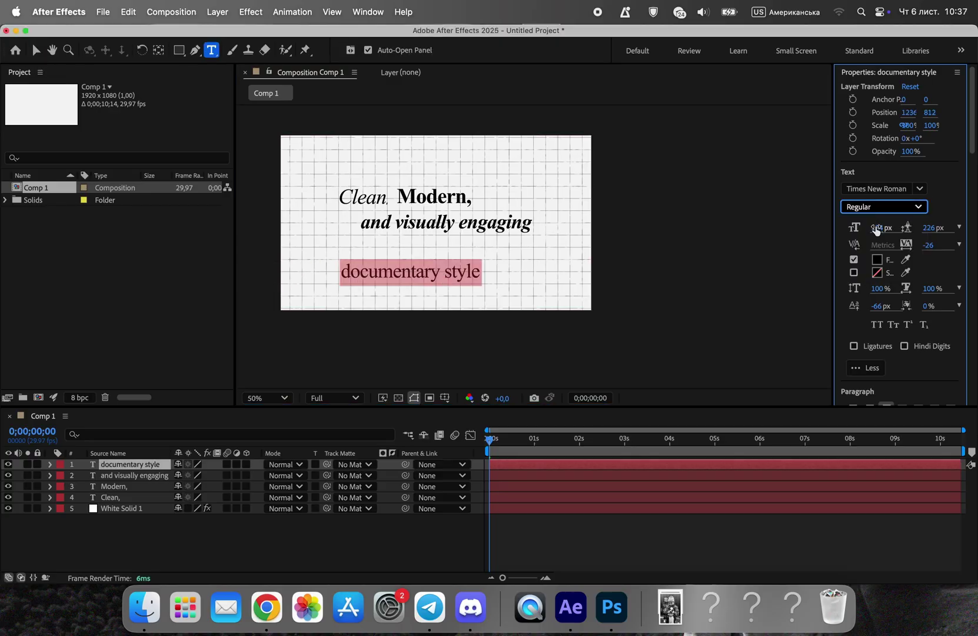
{"action": "left_click", "coordinate": [35, 50]}
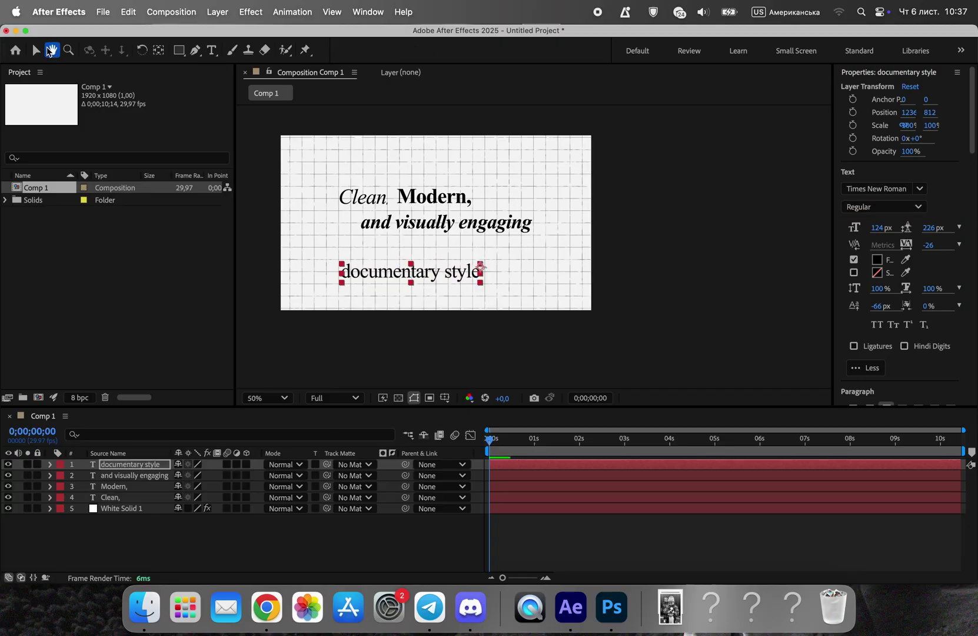
Reposition 'Clean,' and enlarge it to 168 px.
{"action": "left_click", "coordinate": [350, 198]}
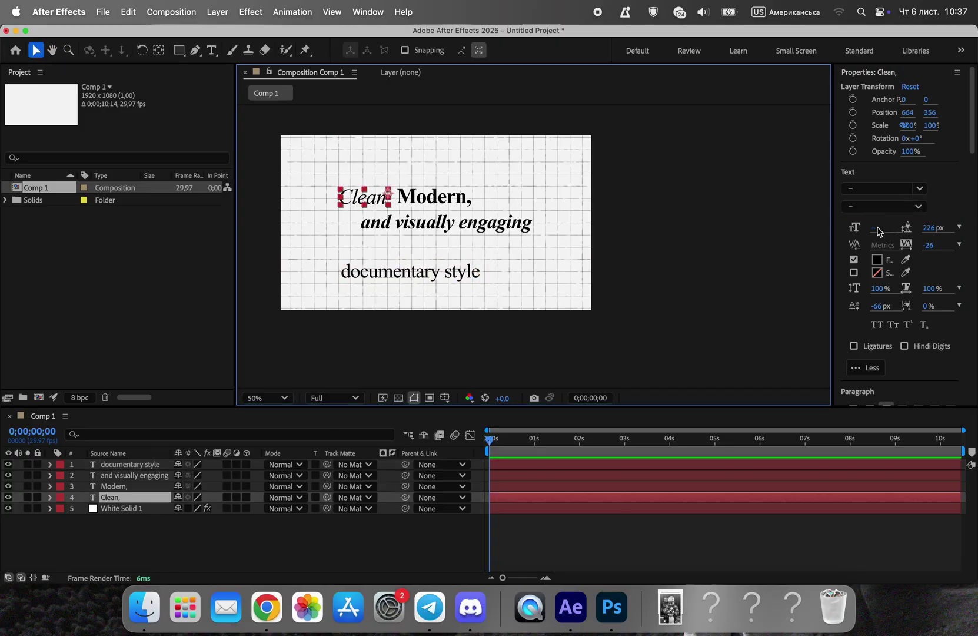
{"action": "left_click_drag", "start_coordinate": [376, 205], "coordinate": [357, 210]}
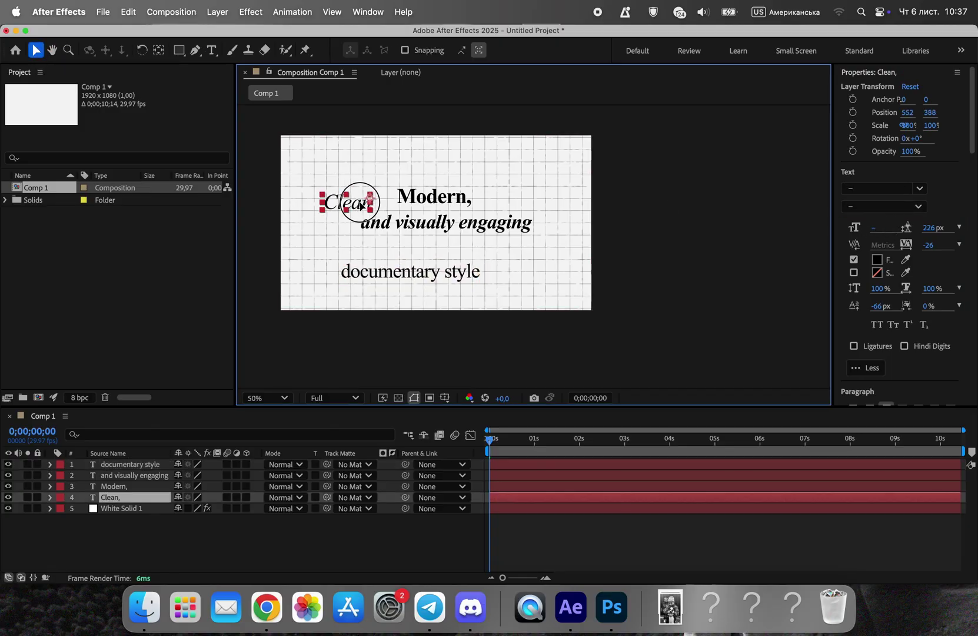
{"action": "left_click", "coordinate": [866, 187]}
{"action": "left_click", "coordinate": [875, 228]}
{"action": "left_click", "coordinate": [883, 208]}
{"action": "left_click", "coordinate": [868, 228]}
{"action": "left_click_drag", "start_coordinate": [876, 228], "coordinate": [902, 228]}
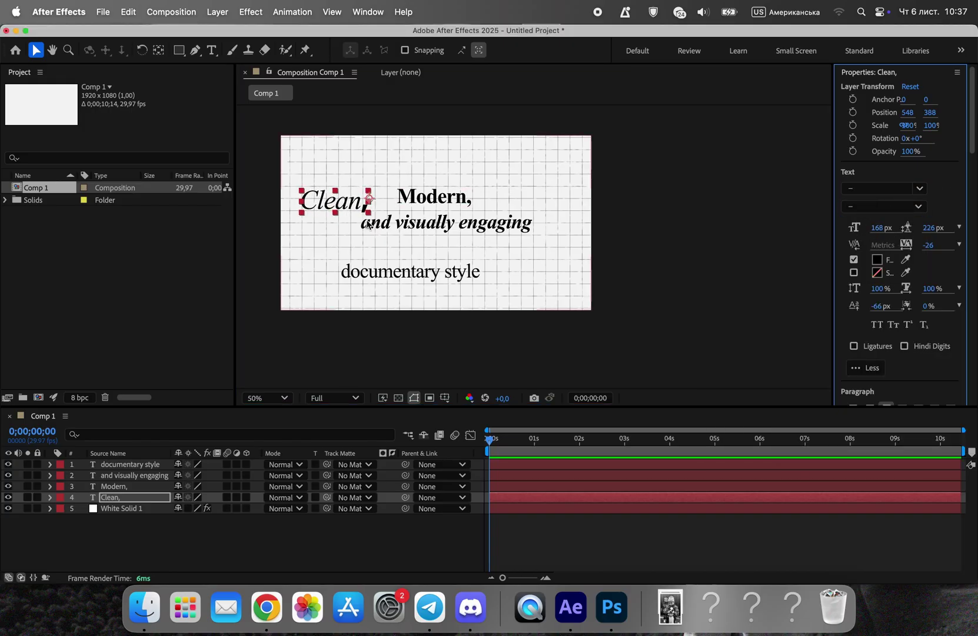
Set the comma after 'Clean' to Times Bold Italic and nudge the layer right.
{"action": "double_click", "coordinate": [366, 200]}
{"action": "left_click", "coordinate": [366, 202]}
{"action": "left_click", "coordinate": [883, 207]}
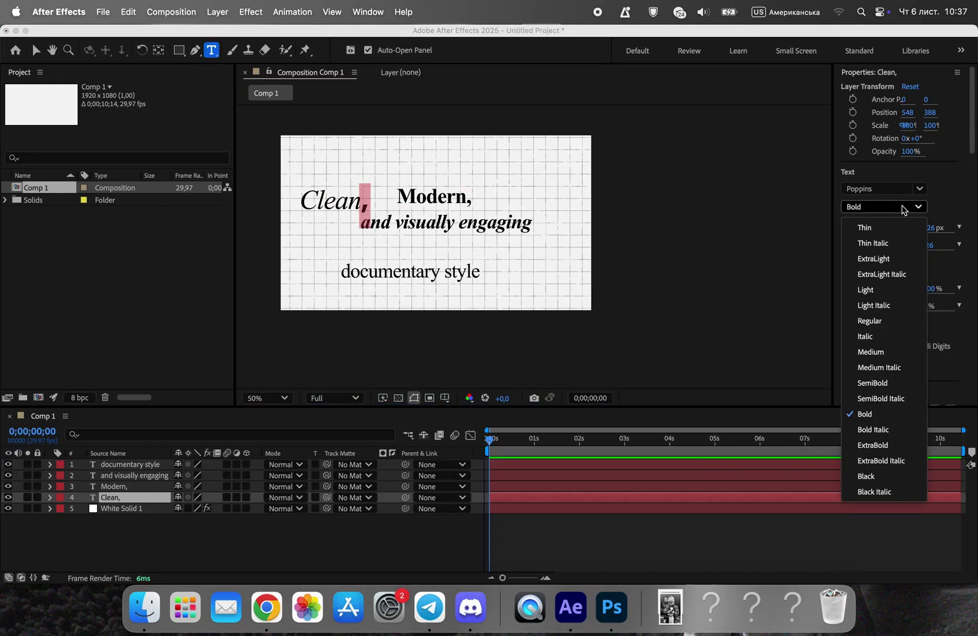
{"action": "left_click", "coordinate": [905, 186]}
{"action": "type", "text": "time"}
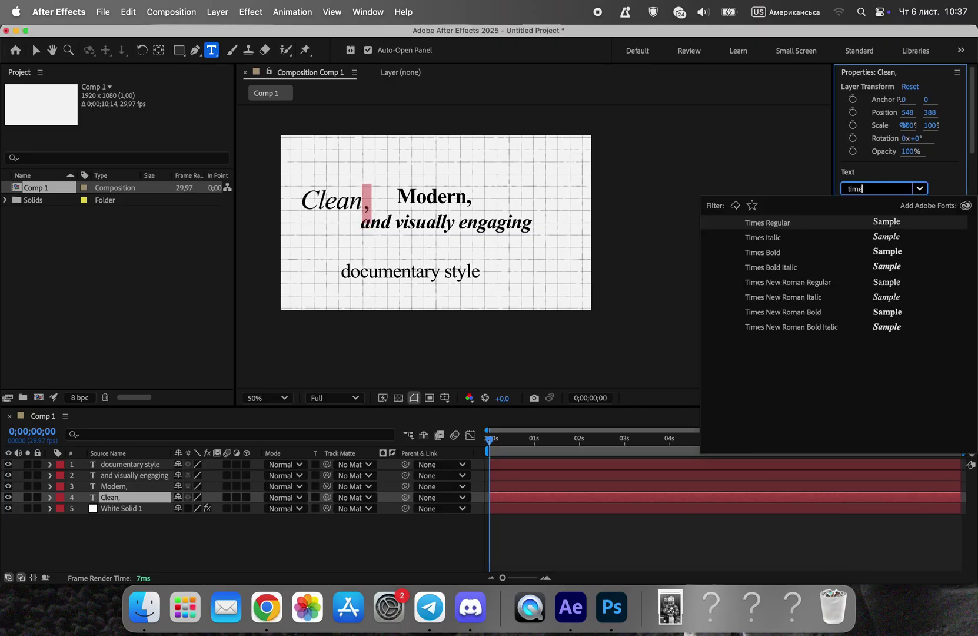
{"action": "left_click", "coordinate": [809, 268]}
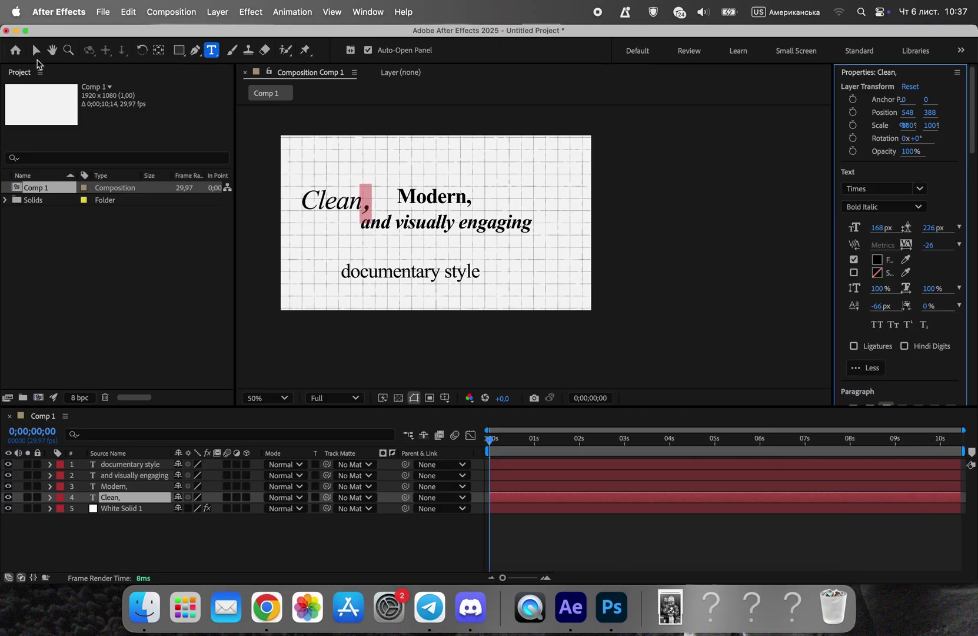
{"action": "left_click", "coordinate": [36, 51]}
{"action": "left_click_drag", "start_coordinate": [327, 196], "coordinate": [347, 196]}
{"action": "left_click", "coordinate": [450, 191]}
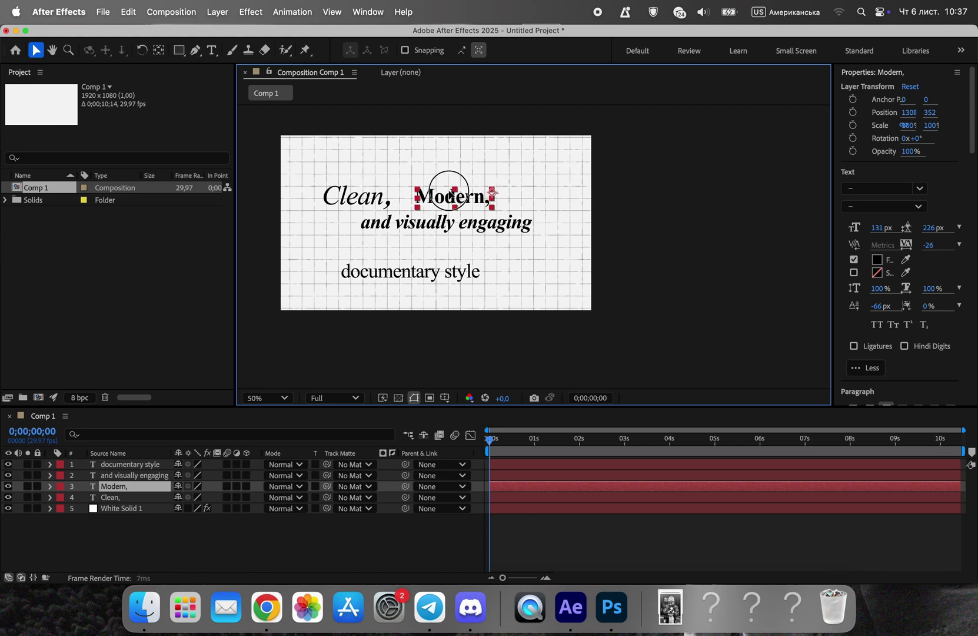
Enlarge 'documentary style' and move it up to complete the stacked title layout.
{"action": "left_click", "coordinate": [424, 273]}
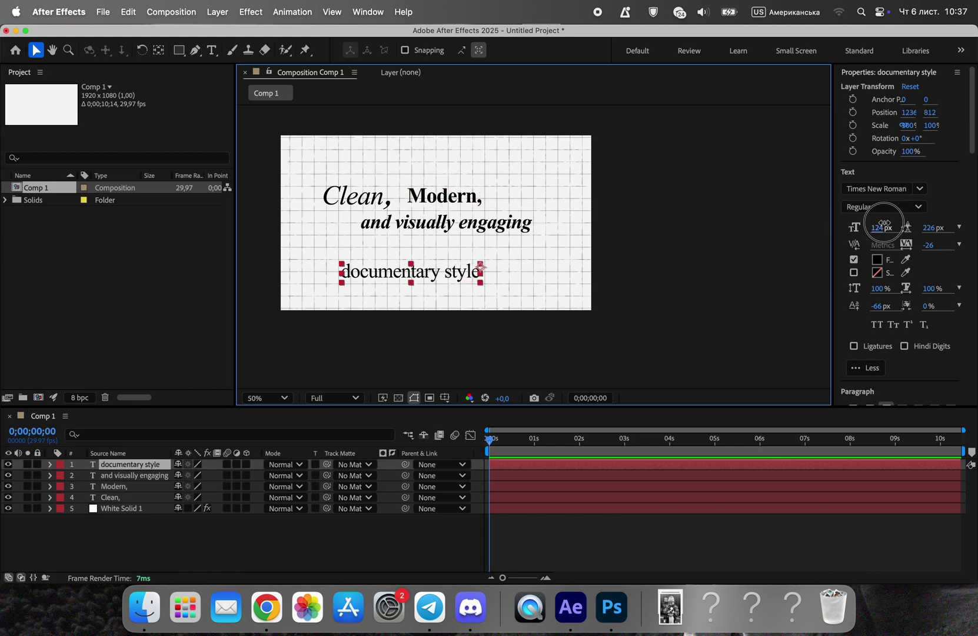
{"action": "left_click_drag", "start_coordinate": [882, 224], "coordinate": [928, 224]}
{"action": "left_click_drag", "start_coordinate": [419, 271], "coordinate": [498, 216]}
{"action": "left_click", "coordinate": [518, 227]}
{"action": "left_click", "coordinate": [129, 464]}
{"action": "left_click", "coordinate": [111, 496], "text": "shift"}
{"action": "left_click", "coordinate": [545, 222]}
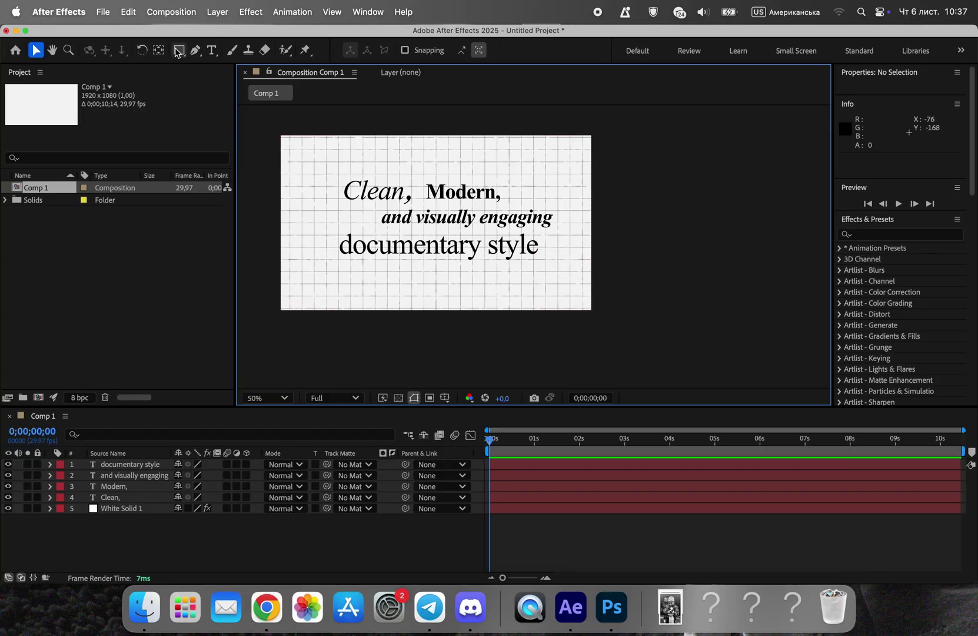
Draw a light grey rectangle around 'Clean,' and move the shape layer below the text.
{"action": "left_click", "coordinate": [178, 51]}
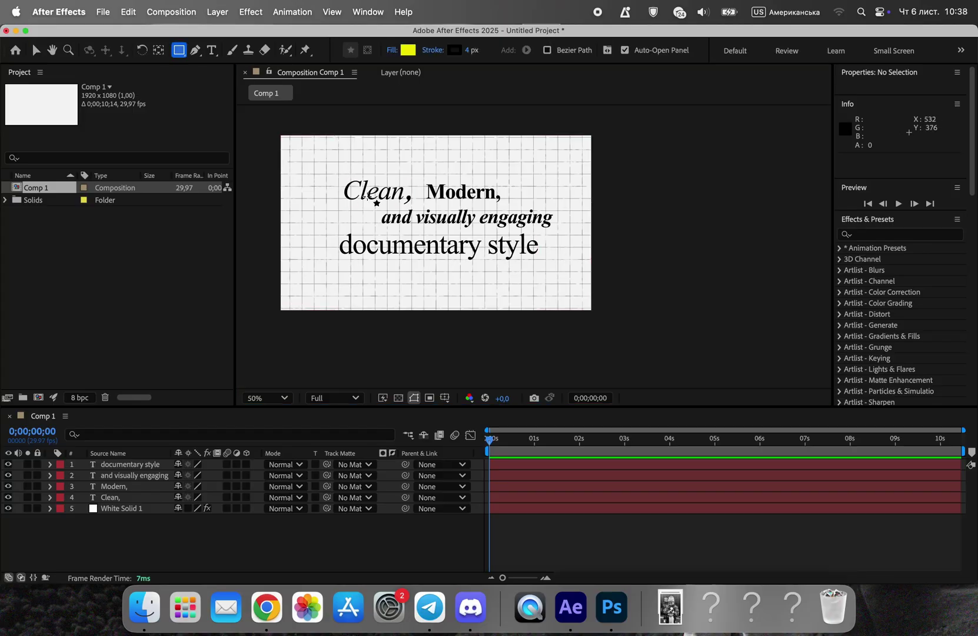
{"action": "left_click", "coordinate": [407, 50]}
{"action": "left_click", "coordinate": [604, 300]}
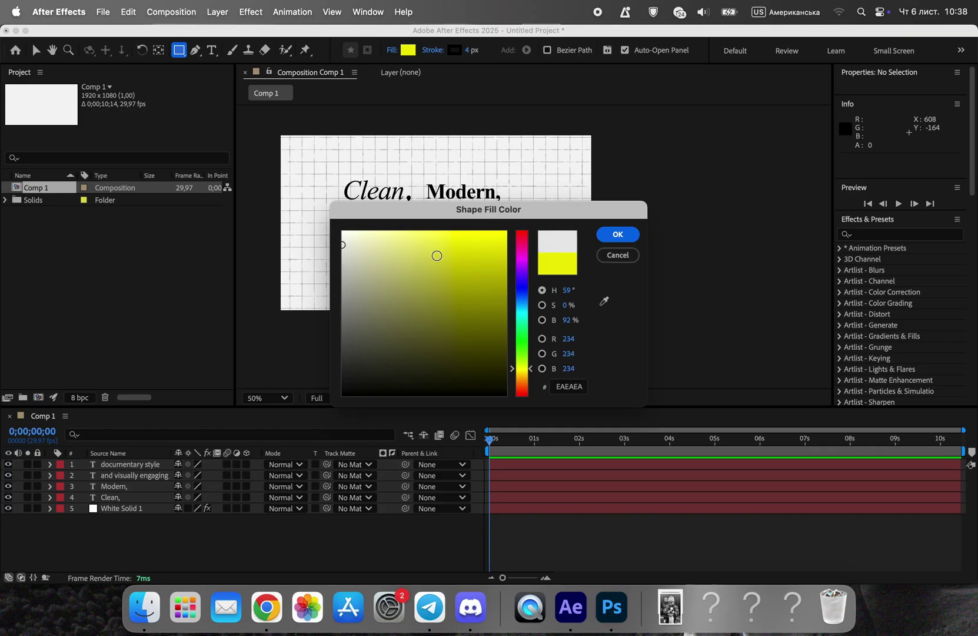
{"action": "left_click", "coordinate": [618, 234]}
{"action": "left_click_drag", "start_coordinate": [335, 177], "coordinate": [418, 205]}
{"action": "left_click", "coordinate": [51, 464]}
{"action": "left_click_drag", "start_coordinate": [122, 464], "coordinate": [127, 520]}
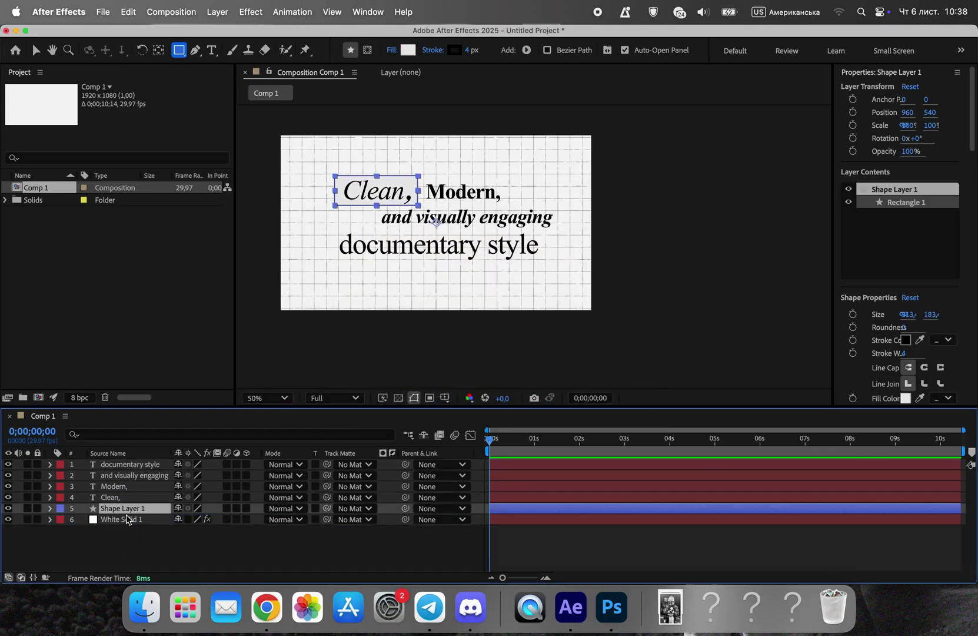
{"action": "scroll", "coordinate": [396, 229], "scroll_direction": "up", "scroll_amount": 2}
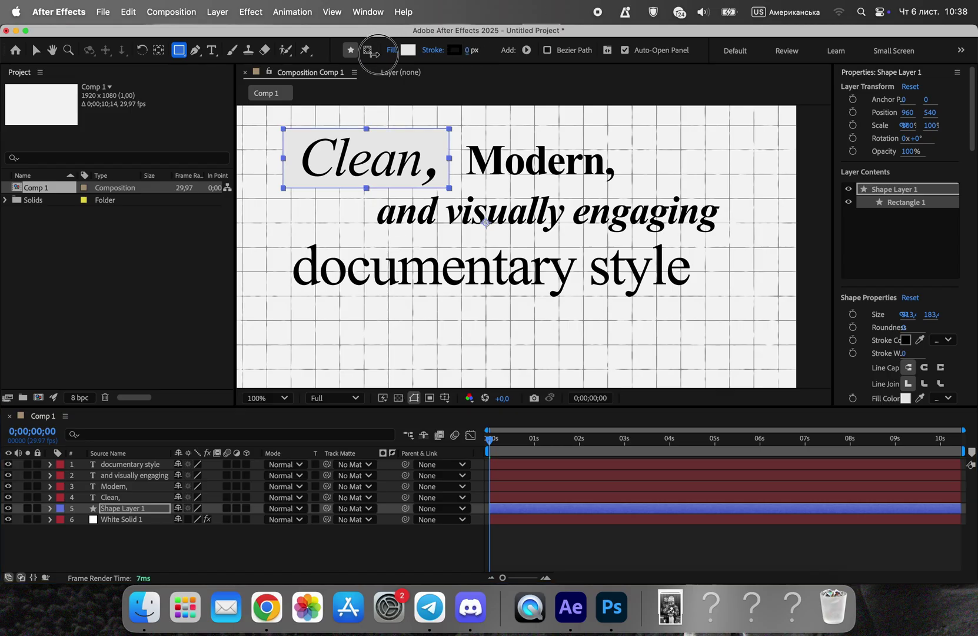
Duplicate and fit grey boxes behind 'Modern,' and 'and visually engaging'.
{"action": "left_click", "coordinate": [38, 52]}
{"action": "left_click_drag", "start_coordinate": [380, 134], "coordinate": [394, 138]}
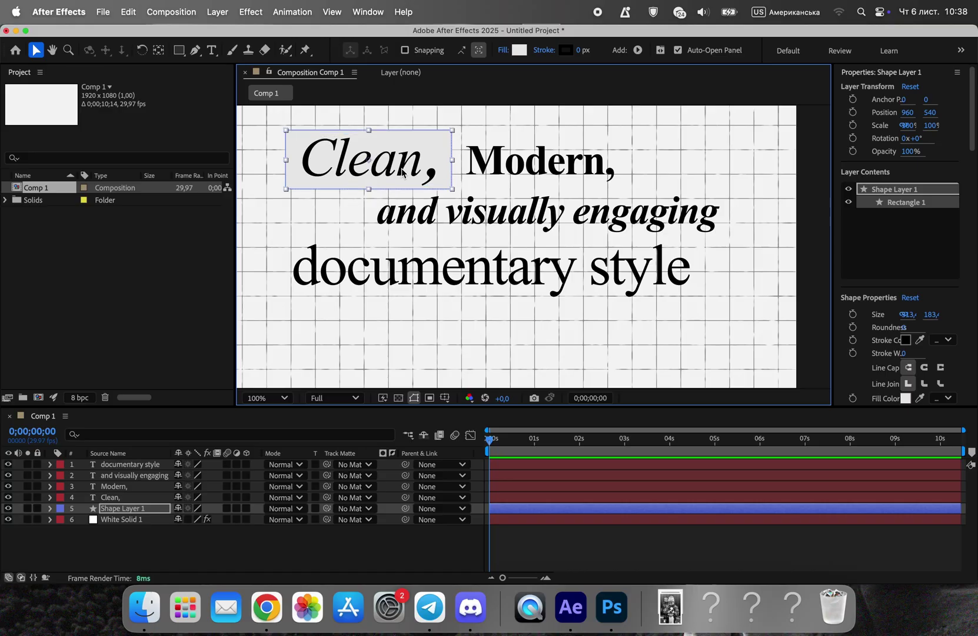
{"action": "key", "text": "super+d"}
{"action": "mouse_move", "coordinate": [438, 159]}
{"action": "left_mouse_down"}
{"action": "mouse_move", "coordinate": [581, 153]}
{"action": "mouse_move", "coordinate": [621, 162]}
{"action": "left_mouse_up"}
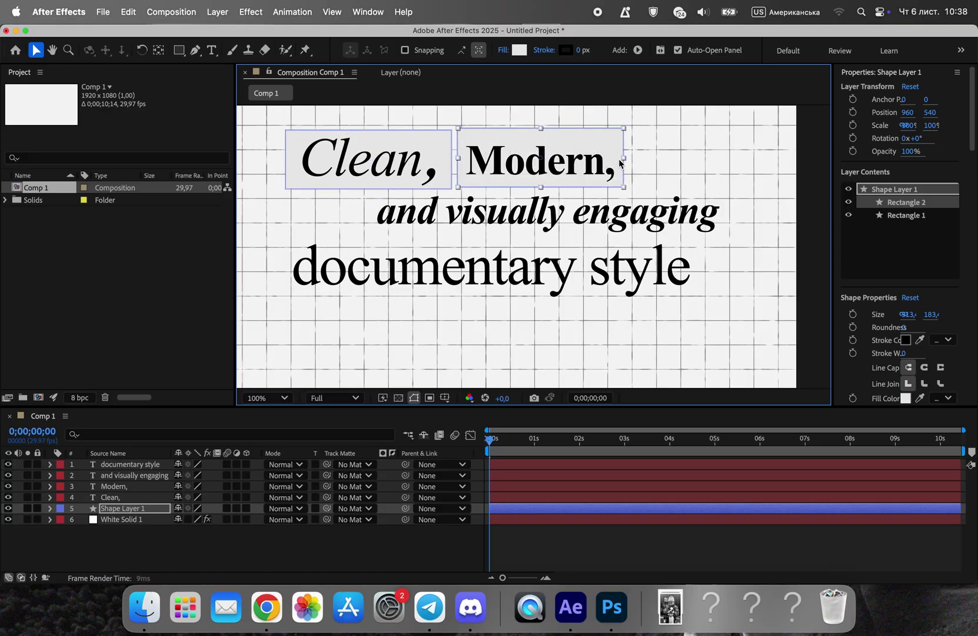
{"action": "left_click_drag", "start_coordinate": [541, 129], "coordinate": [563, 149]}
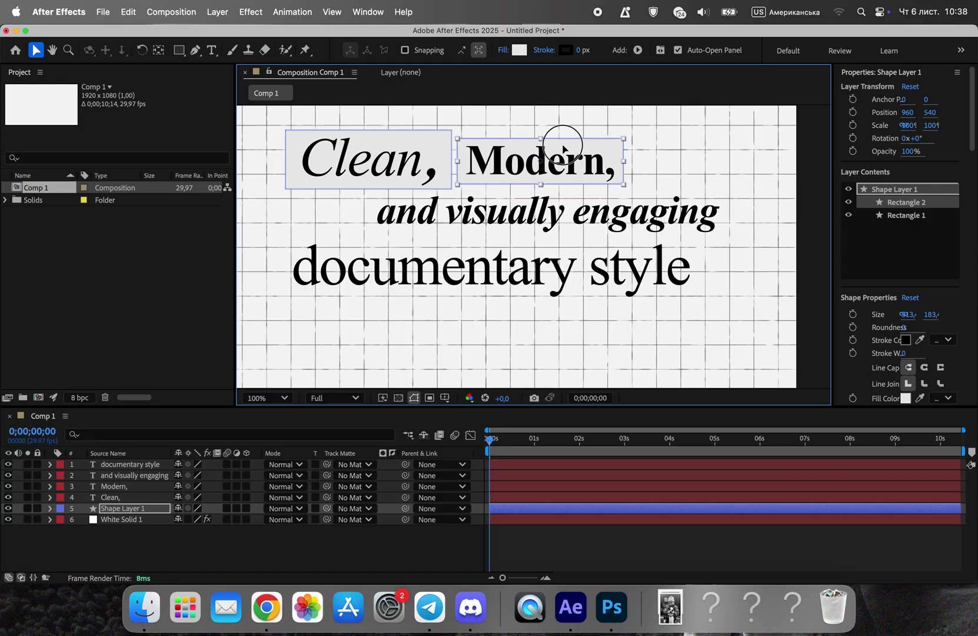
{"action": "mouse_move", "coordinate": [571, 151]}
{"action": "left_mouse_down"}
{"action": "mouse_move", "coordinate": [618, 222]}
{"action": "mouse_move", "coordinate": [718, 201]}
{"action": "mouse_move", "coordinate": [578, 256]}
{"action": "mouse_move", "coordinate": [518, 299]}
{"action": "left_mouse_up"}
Duplicate and stretch a grey box behind 'documentary style'.
{"action": "key", "text": "super+d"}
{"action": "left_click_drag", "start_coordinate": [463, 284], "coordinate": [522, 247]}
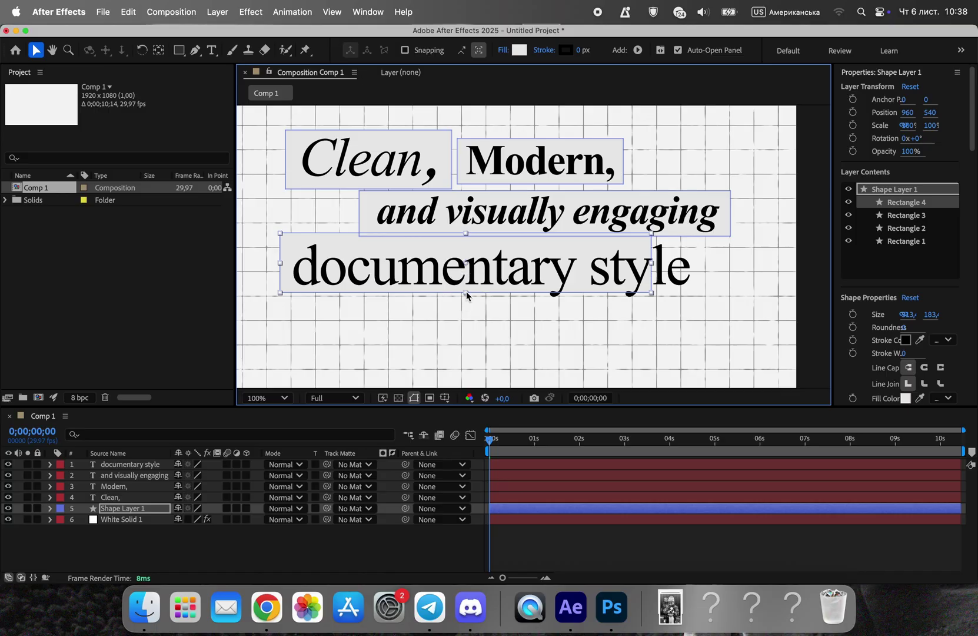
{"action": "left_click_drag", "start_coordinate": [653, 263], "coordinate": [713, 268]}
Apply a Drop Shadow to the box shape layer and raise its Softness.
{"action": "left_click", "coordinate": [757, 188]}
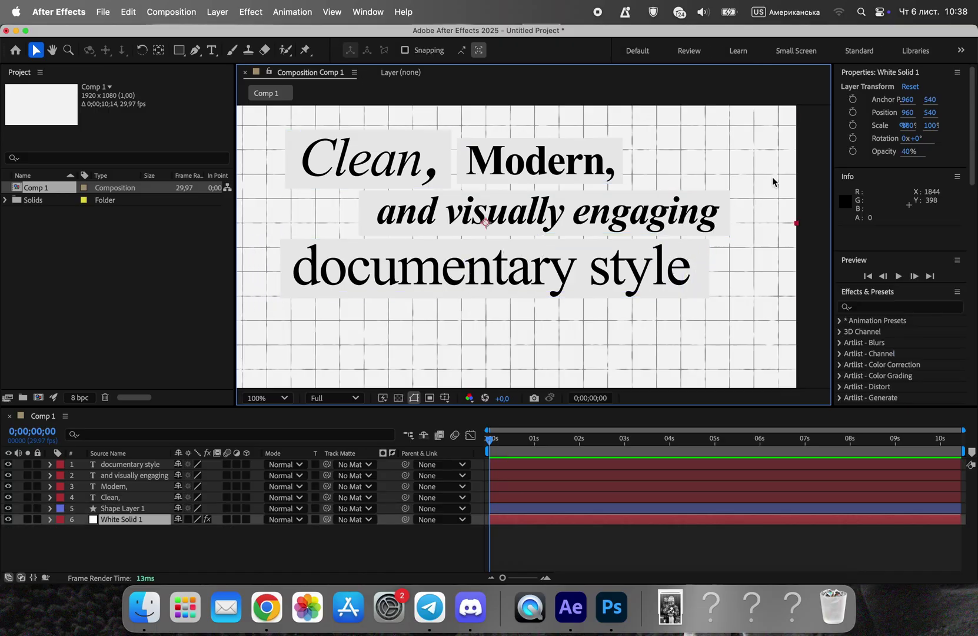
{"action": "scroll", "coordinate": [780, 180], "scroll_direction": "down", "scroll_amount": 4}
{"action": "scroll", "coordinate": [677, 186], "scroll_direction": "up", "scroll_amount": 3}
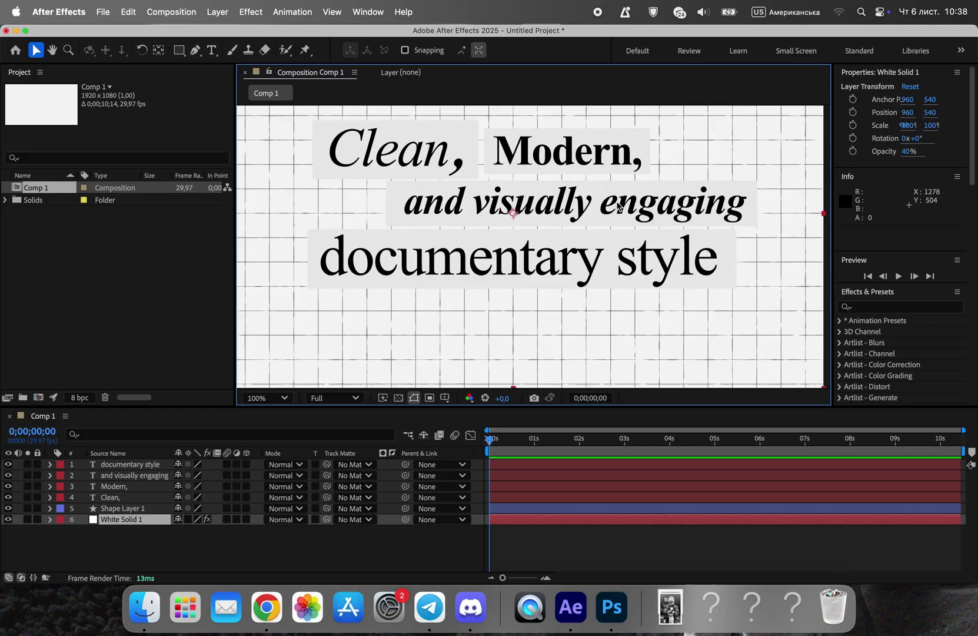
{"action": "scroll", "coordinate": [604, 239], "scroll_direction": "up", "scroll_amount": 1}
{"action": "left_click", "coordinate": [135, 535]}
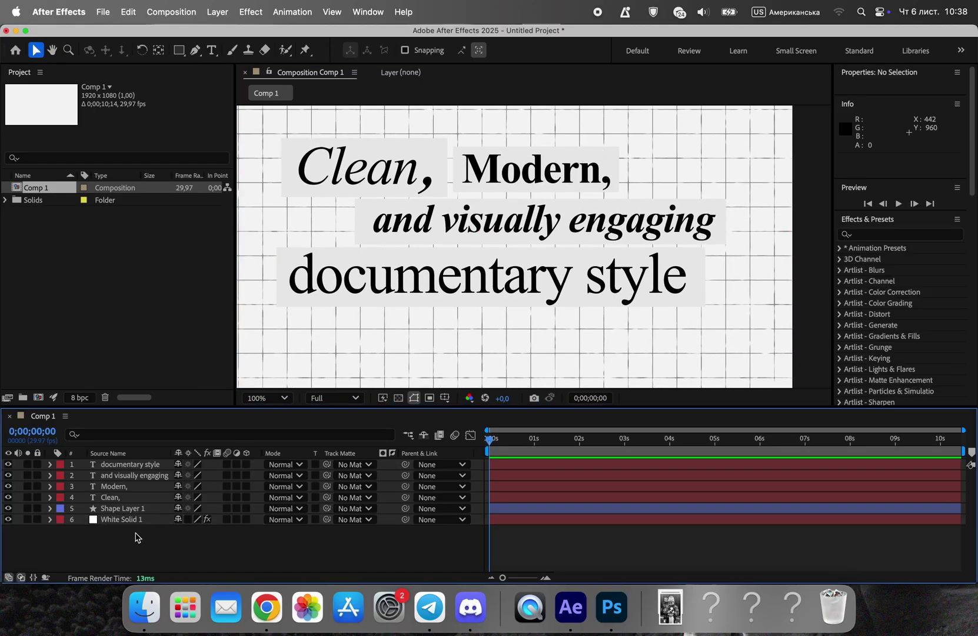
{"action": "left_click", "coordinate": [153, 508]}
{"action": "scroll", "coordinate": [976, 147], "scroll_direction": "down", "scroll_amount": 3}
{"action": "left_click", "coordinate": [871, 335]}
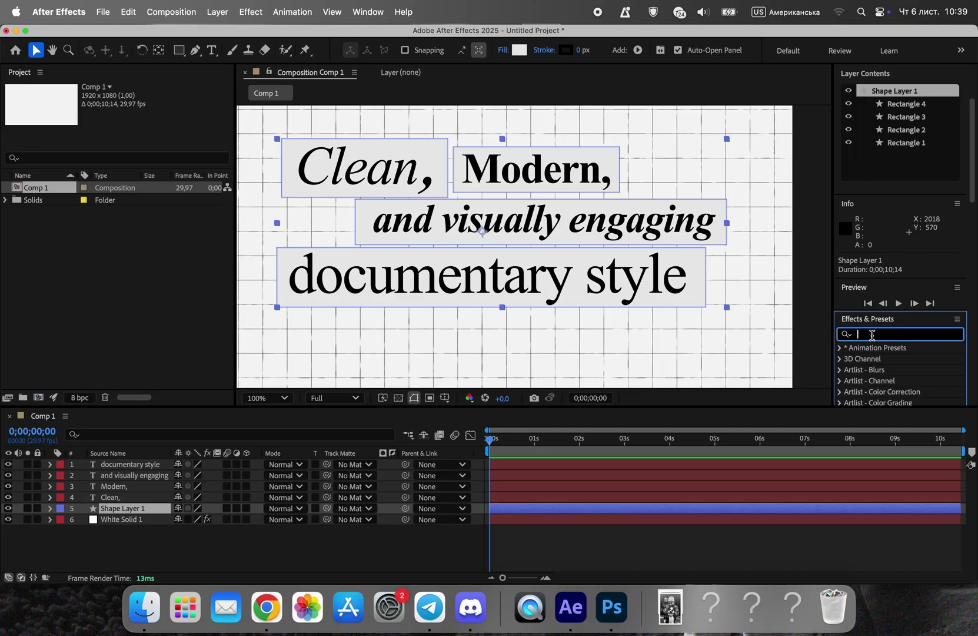
{"action": "type", "text": "shadow"}
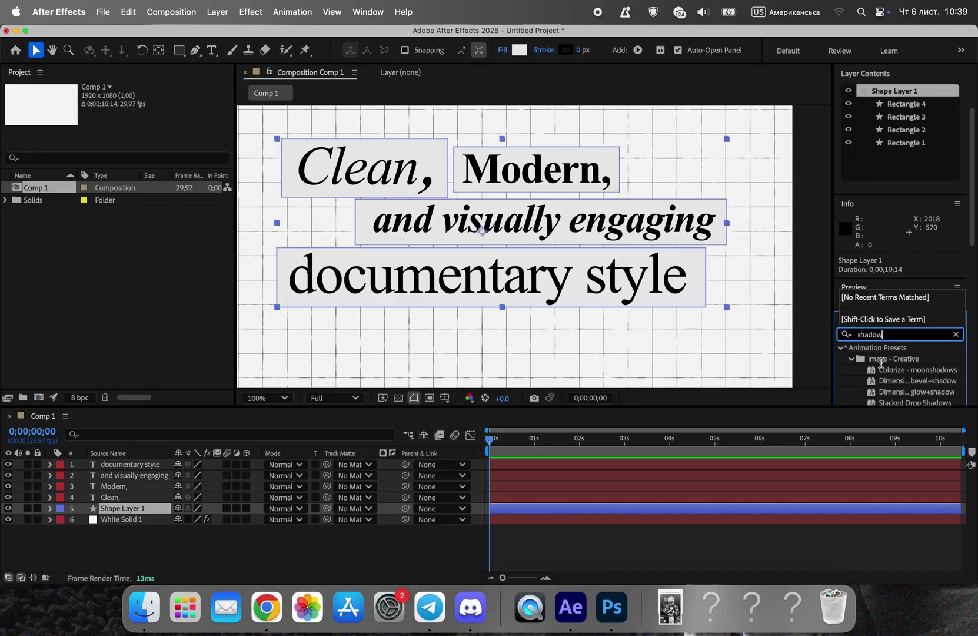
{"action": "scroll", "coordinate": [921, 364], "scroll_direction": "down", "scroll_amount": 4}
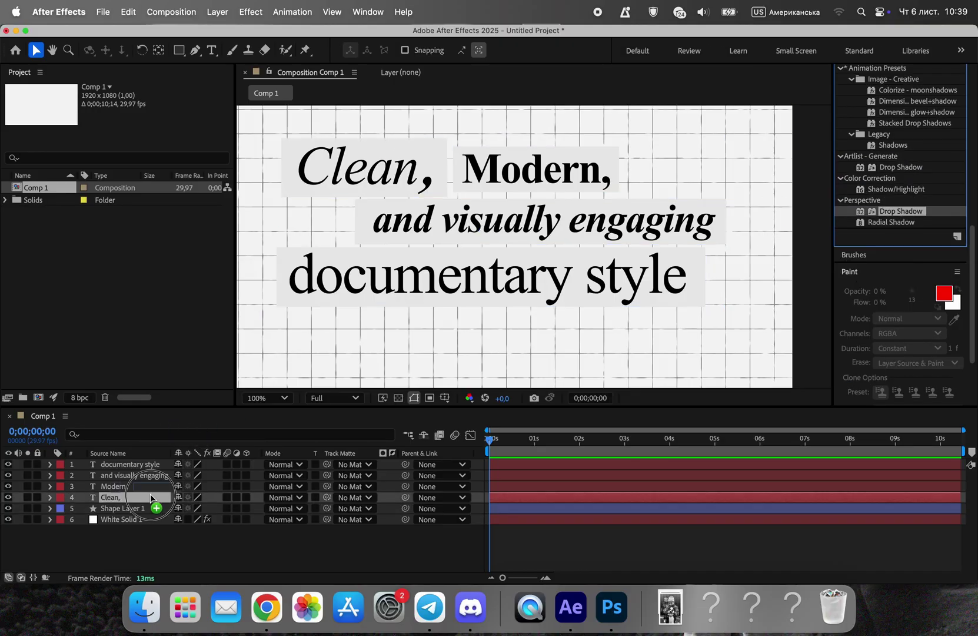
{"action": "left_click_drag", "start_coordinate": [901, 212], "coordinate": [153, 508]}
{"action": "mouse_move", "coordinate": [133, 178]}
{"action": "left_mouse_down"}
{"action": "mouse_move", "coordinate": [177, 176]}
{"action": "mouse_move", "coordinate": [119, 171]}
{"action": "mouse_move", "coordinate": [84, 184]}
{"action": "left_mouse_up"}
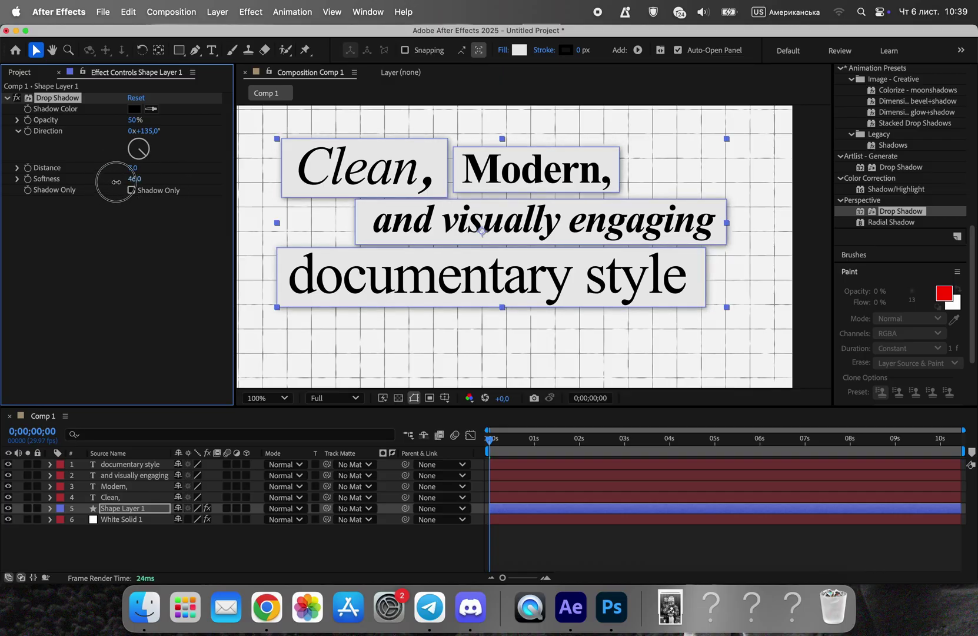
Review the grid background's effect settings and clear the effects search.
{"action": "left_click", "coordinate": [745, 159]}
{"action": "scroll", "coordinate": [782, 150], "scroll_direction": "down", "scroll_amount": 2}
{"action": "left_click_drag", "start_coordinate": [782, 151], "coordinate": [721, 162]}
{"action": "scroll", "coordinate": [581, 187], "scroll_direction": "up", "scroll_amount": 2}
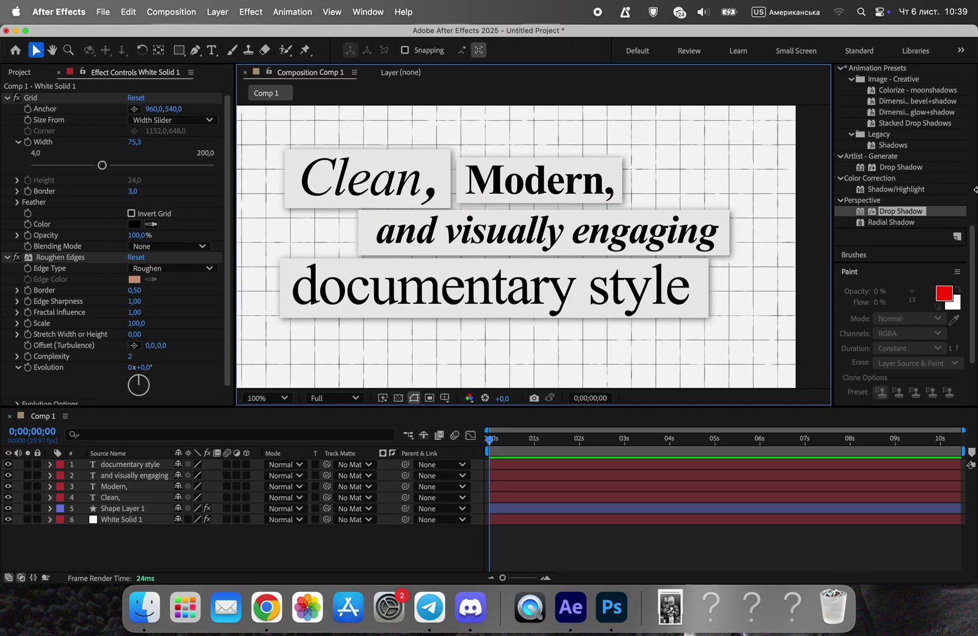
{"action": "scroll", "coordinate": [971, 191], "scroll_direction": "up", "scroll_amount": 3}
{"action": "scroll", "coordinate": [967, 245], "scroll_direction": "up", "scroll_amount": 3}
{"action": "left_click", "coordinate": [958, 295]}
{"action": "type", "text": "turbule"}
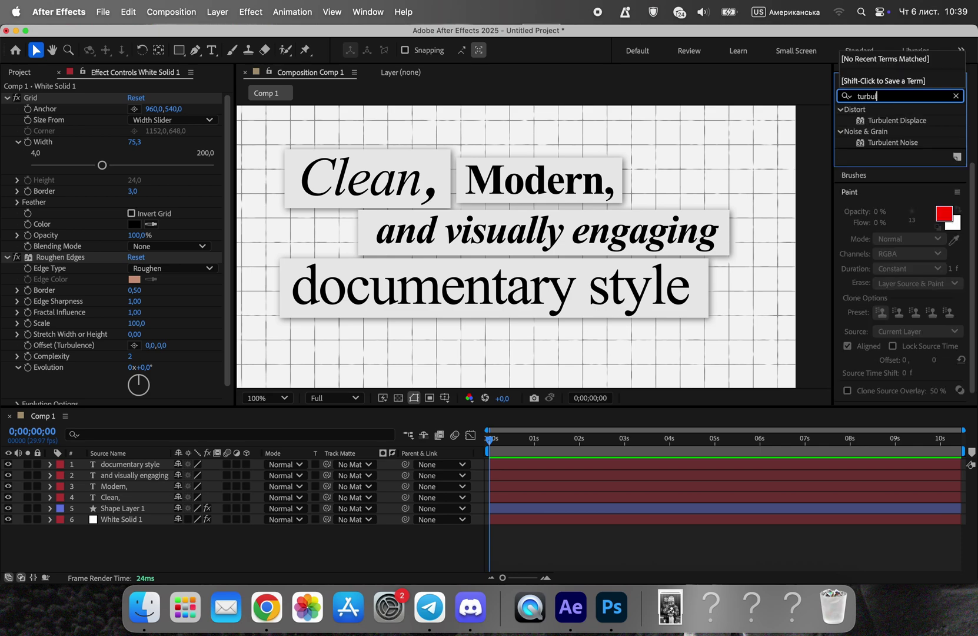
Add an adjustment layer with Turbulent Displace at Amount 7 over the whole comp.
{"action": "right_click", "coordinate": [107, 556]}
{"action": "left_click", "coordinate": [310, 521]}
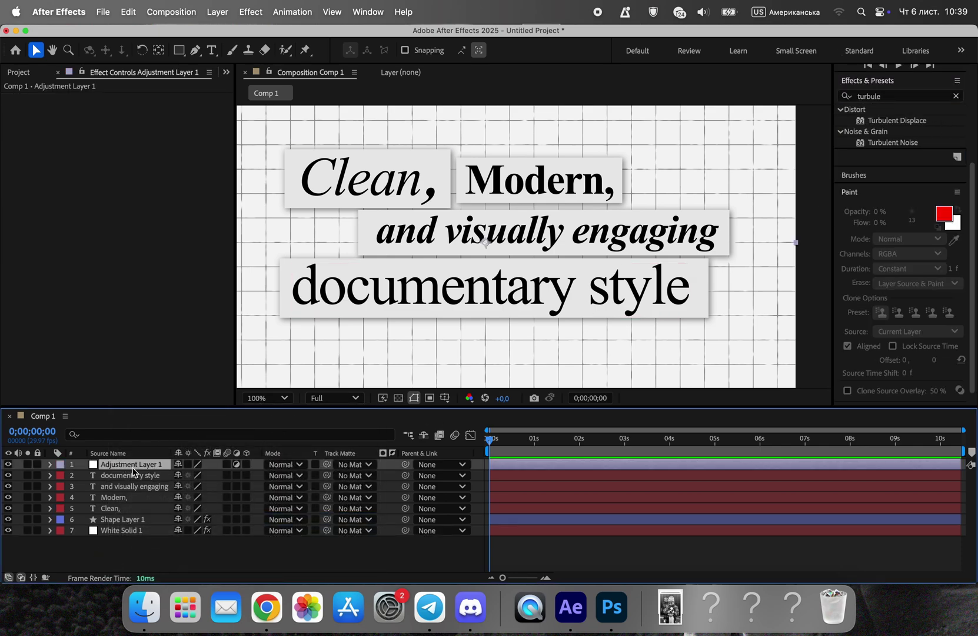
{"action": "left_click_drag", "start_coordinate": [897, 121], "coordinate": [210, 466]}
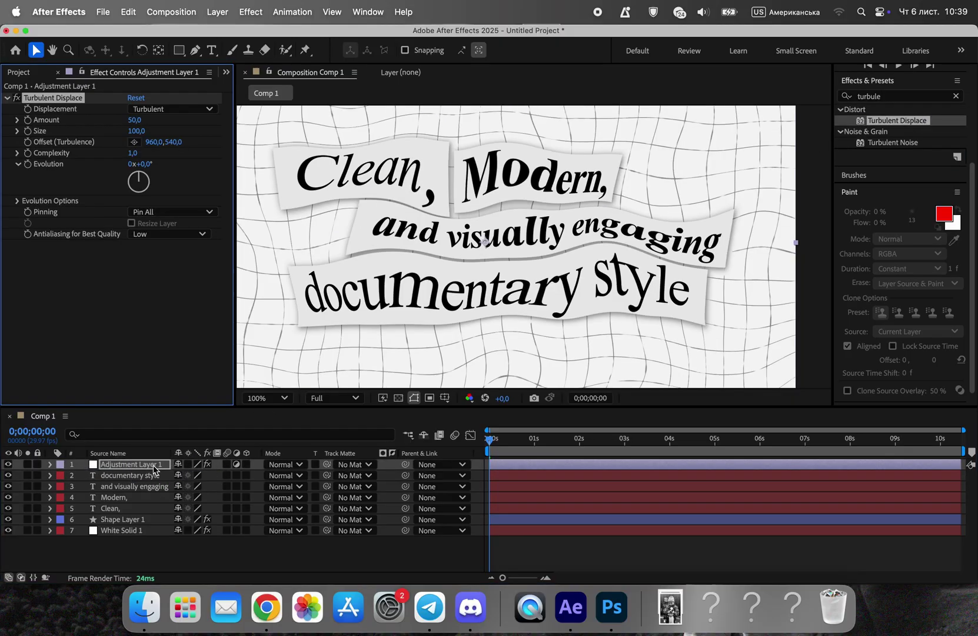
{"action": "type", "text": "7"}
{"action": "key", "text": "Return"}
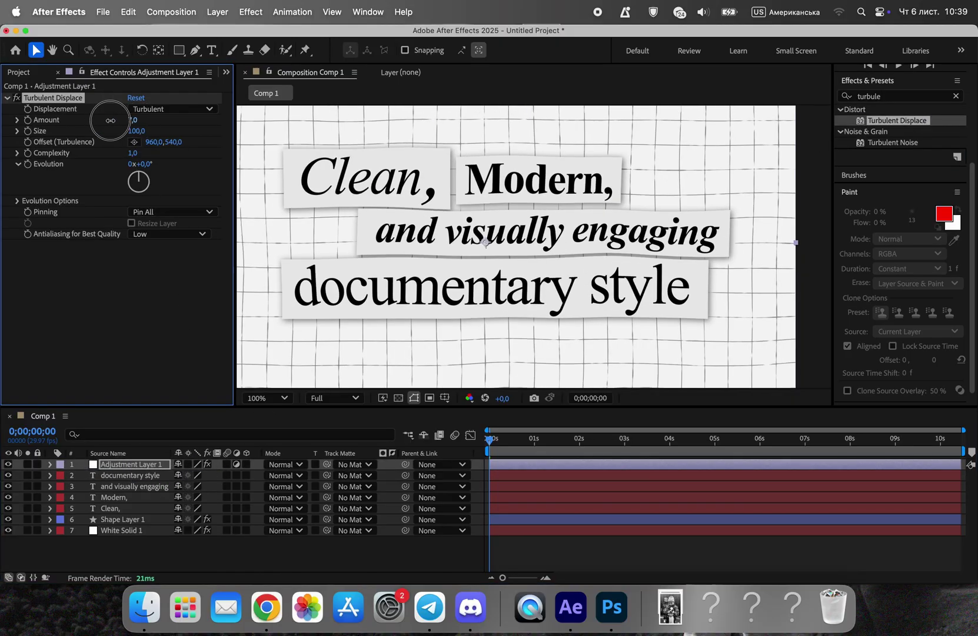
{"action": "scroll", "coordinate": [405, 189], "scroll_direction": "down", "scroll_amount": 2}
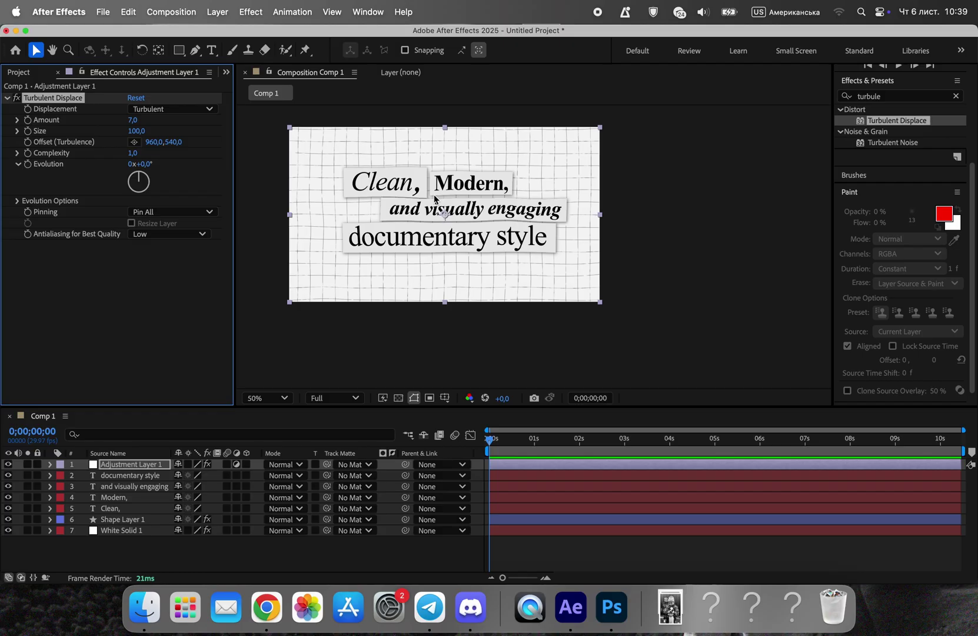
{"action": "scroll", "coordinate": [434, 194], "scroll_direction": "up", "scroll_amount": 2}
{"action": "left_click", "coordinate": [817, 201]}
{"action": "scroll", "coordinate": [480, 283], "scroll_direction": "down", "scroll_amount": 2}
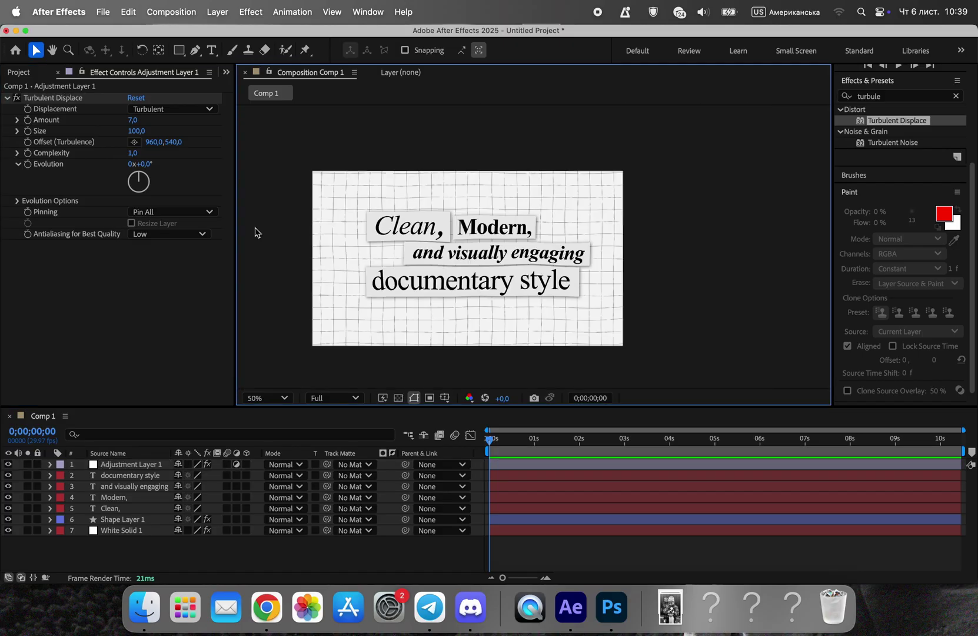
{"action": "left_click", "coordinate": [47, 74]}
{"action": "scroll", "coordinate": [482, 282], "scroll_direction": "up", "scroll_amount": 2}
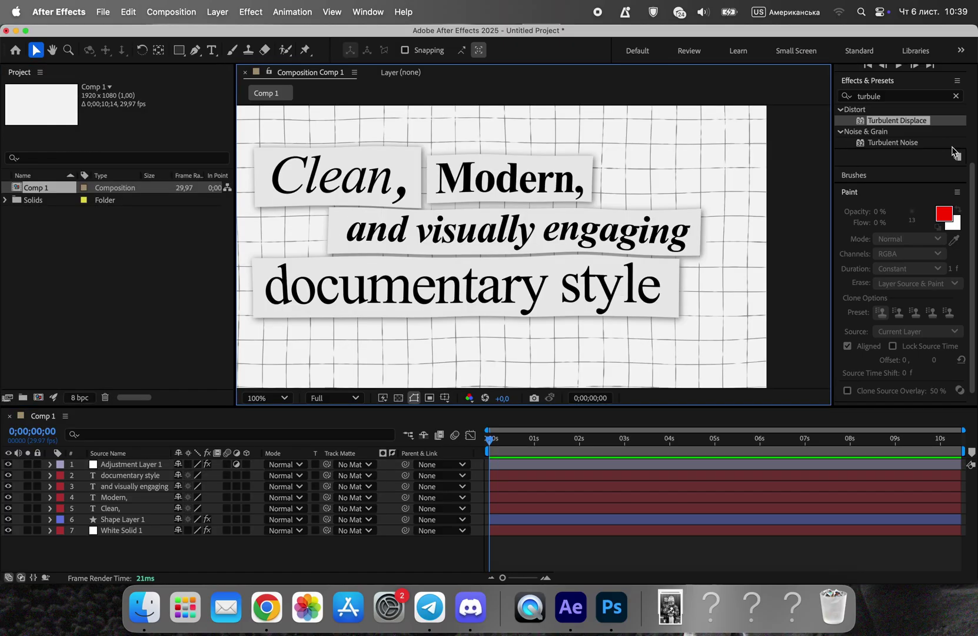
Apply Roughen Edges above Drop Shadow on the boxes with scale 30 and a thinner border.
{"action": "left_click", "coordinate": [955, 96]}
{"action": "type", "text": "rogh"}
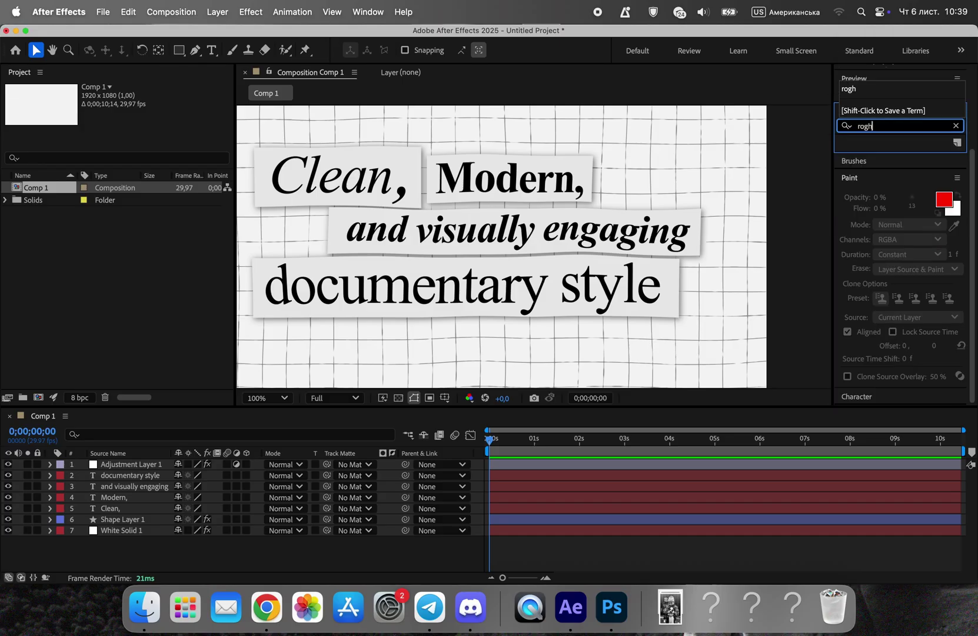
{"action": "key", "text": "BackSpace"}
{"action": "key", "text": "BackSpace"}
{"action": "type", "text": "u"}
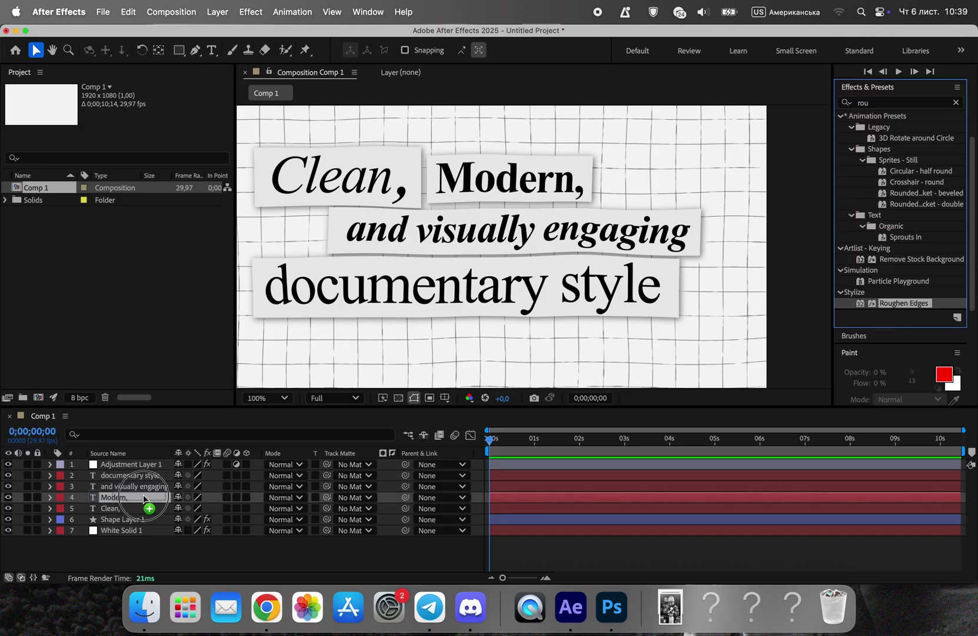
{"action": "left_click_drag", "start_coordinate": [914, 303], "coordinate": [139, 522]}
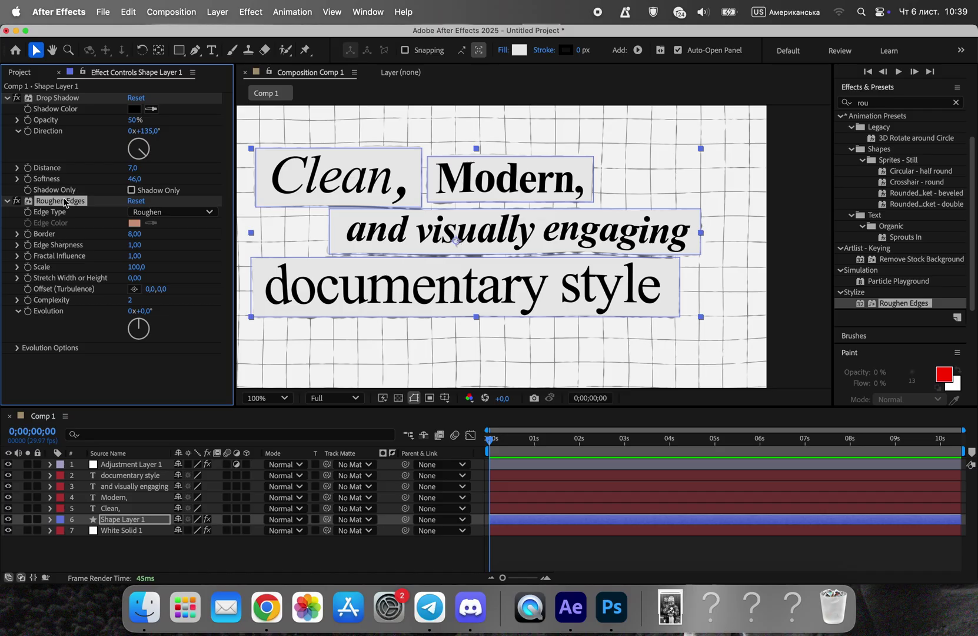
{"action": "left_click_drag", "start_coordinate": [65, 203], "coordinate": [46, 101]}
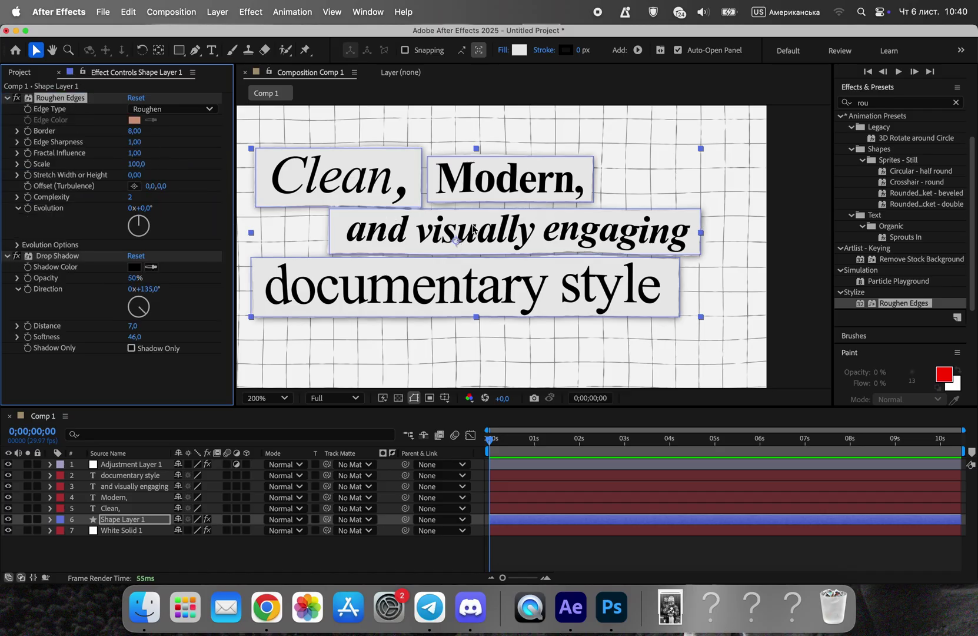
{"action": "scroll", "coordinate": [391, 219], "scroll_direction": "up", "scroll_amount": 2}
{"action": "scroll", "coordinate": [428, 222], "scroll_direction": "up", "scroll_amount": 2}
{"action": "scroll", "coordinate": [474, 228], "scroll_direction": "down", "scroll_amount": 2}
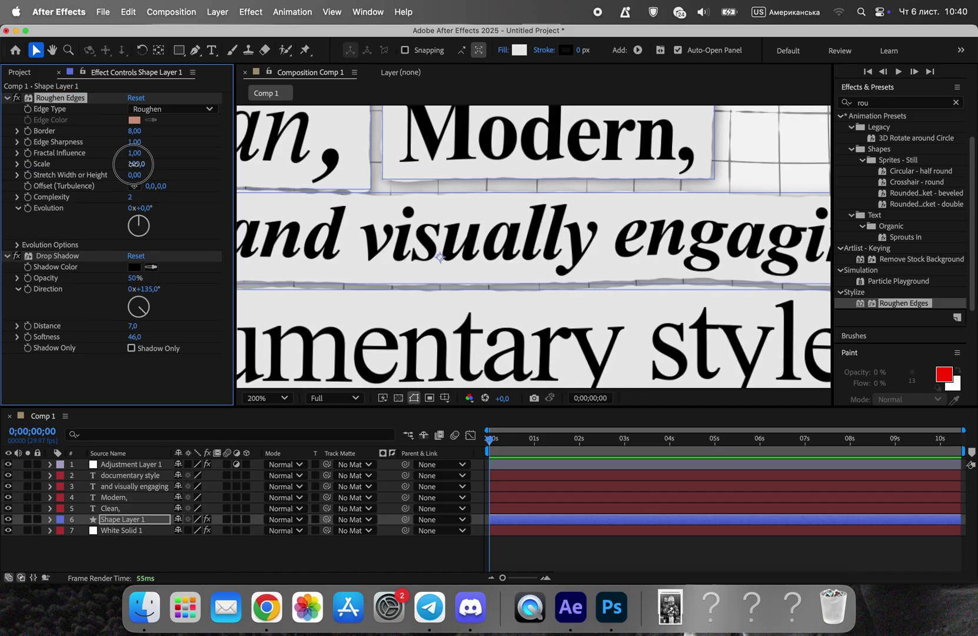
{"action": "left_click_drag", "start_coordinate": [135, 163], "coordinate": [111, 134]}
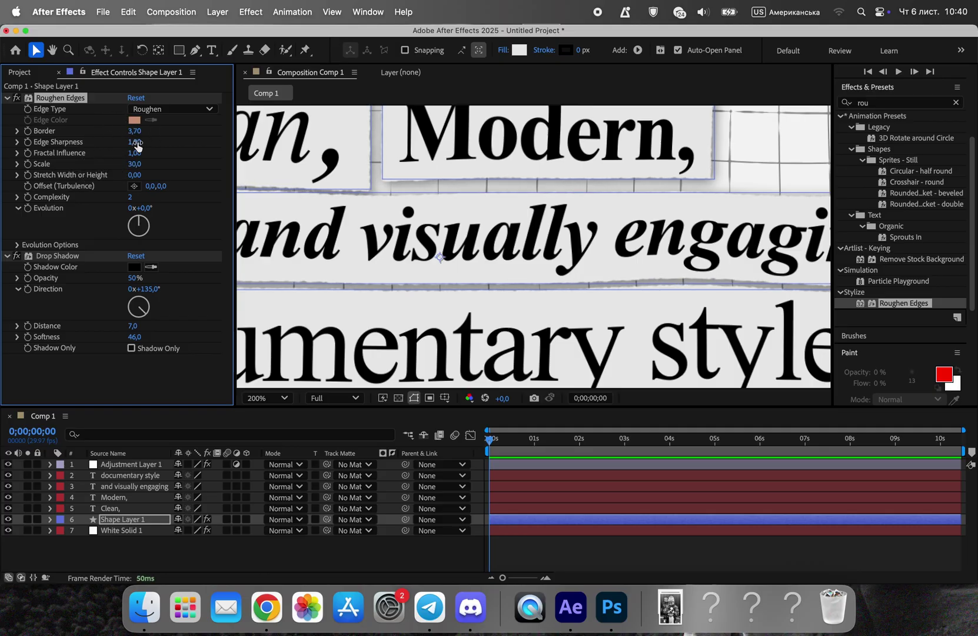
{"action": "scroll", "coordinate": [458, 217], "scroll_direction": "down", "scroll_amount": 2}
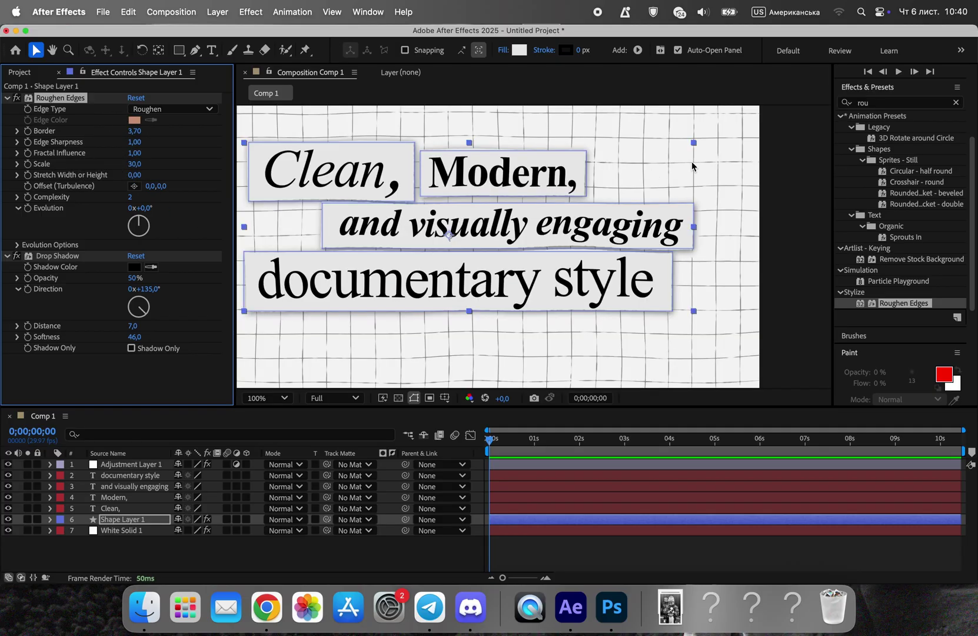
Keyframe Shape Layer 1 Opacity from 0% at 0s to 100% at about one second.
{"action": "left_click", "coordinate": [781, 159]}
{"action": "scroll", "coordinate": [536, 306], "scroll_direction": "up", "scroll_amount": 3}
{"action": "scroll", "coordinate": [537, 305], "scroll_direction": "down", "scroll_amount": 3}
{"action": "scroll", "coordinate": [532, 306], "scroll_direction": "down", "scroll_amount": 1}
{"action": "key", "text": "h"}
{"action": "left_click_drag", "start_coordinate": [688, 255], "coordinate": [691, 252]}
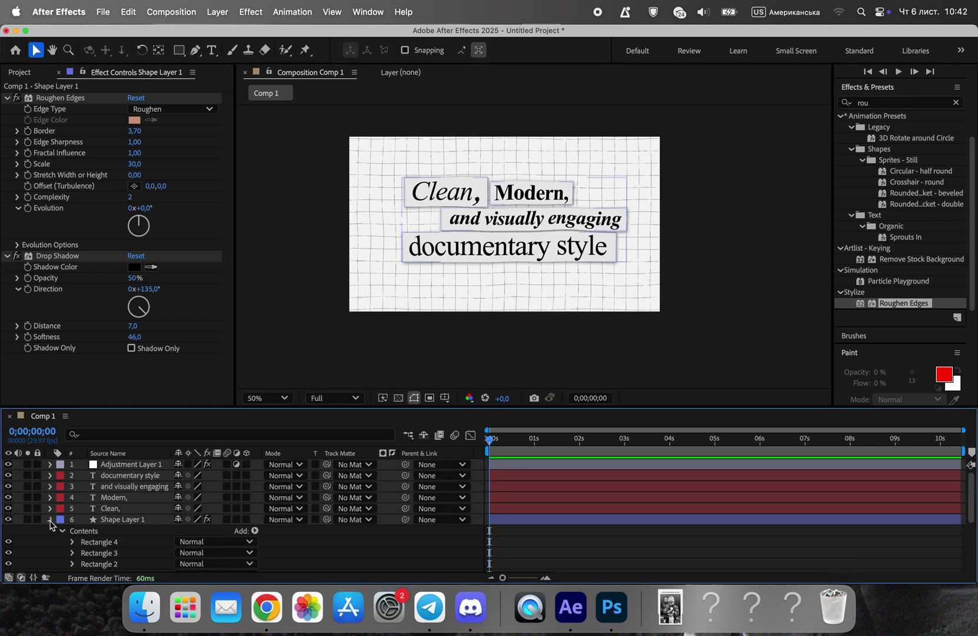
{"action": "left_click", "coordinate": [50, 519]}
{"action": "scroll", "coordinate": [152, 523], "scroll_direction": "down", "scroll_amount": 4}
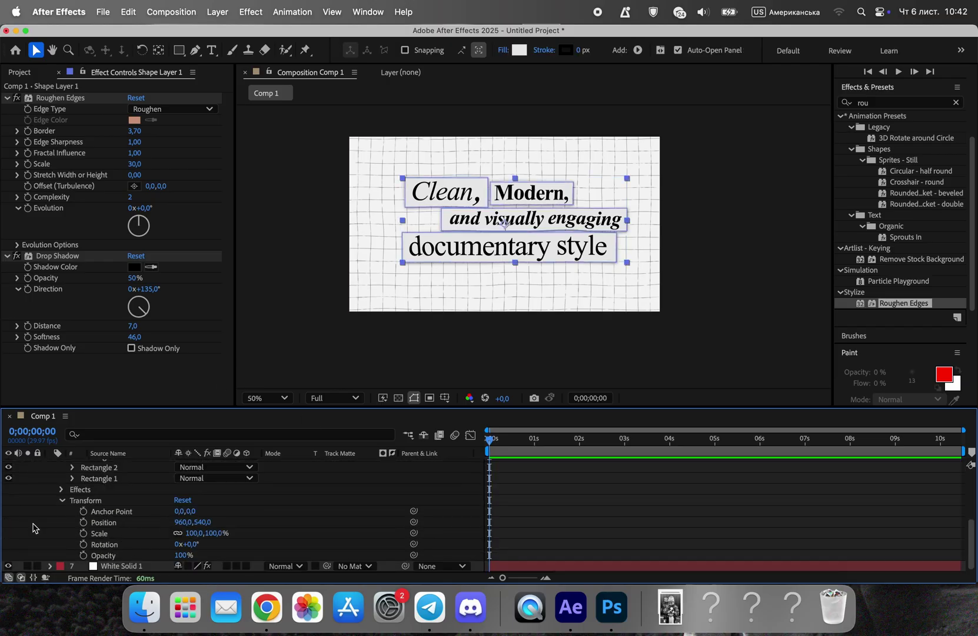
{"action": "scroll", "coordinate": [33, 528], "scroll_direction": "up", "scroll_amount": 4}
{"action": "scroll", "coordinate": [33, 528], "scroll_direction": "down", "scroll_amount": 4}
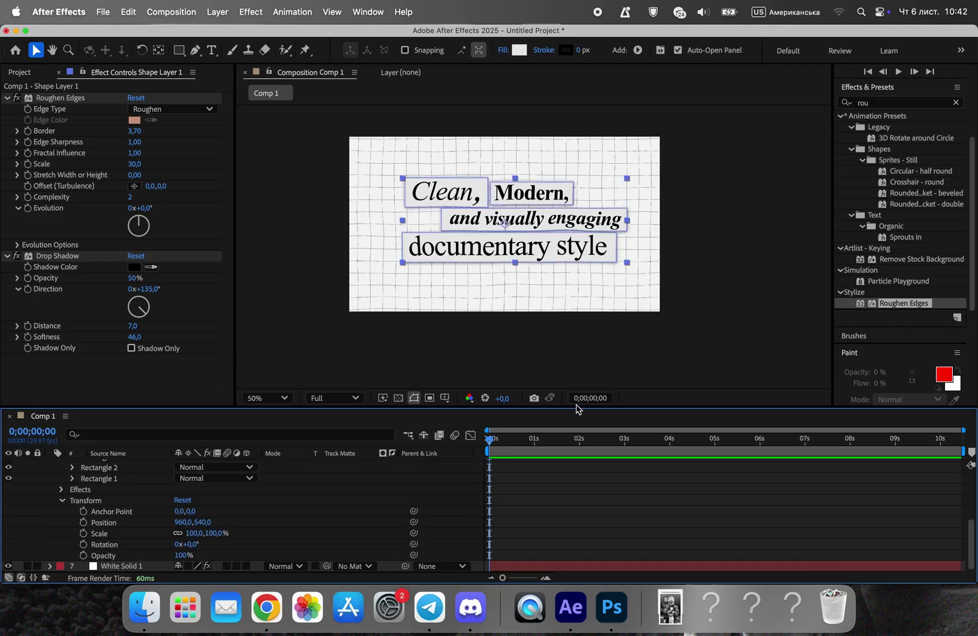
{"action": "left_click", "coordinate": [83, 554]}
{"action": "left_click_drag", "start_coordinate": [490, 555], "coordinate": [531, 556]}
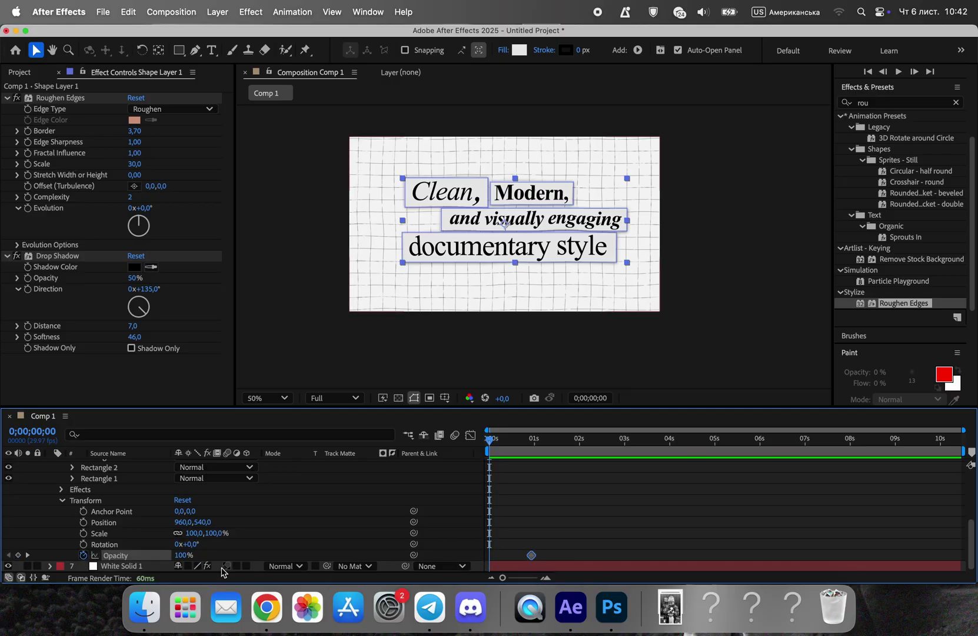
{"action": "type", "text": "0"}
{"action": "type", "text": "%"}
{"action": "key", "text": "Return"}
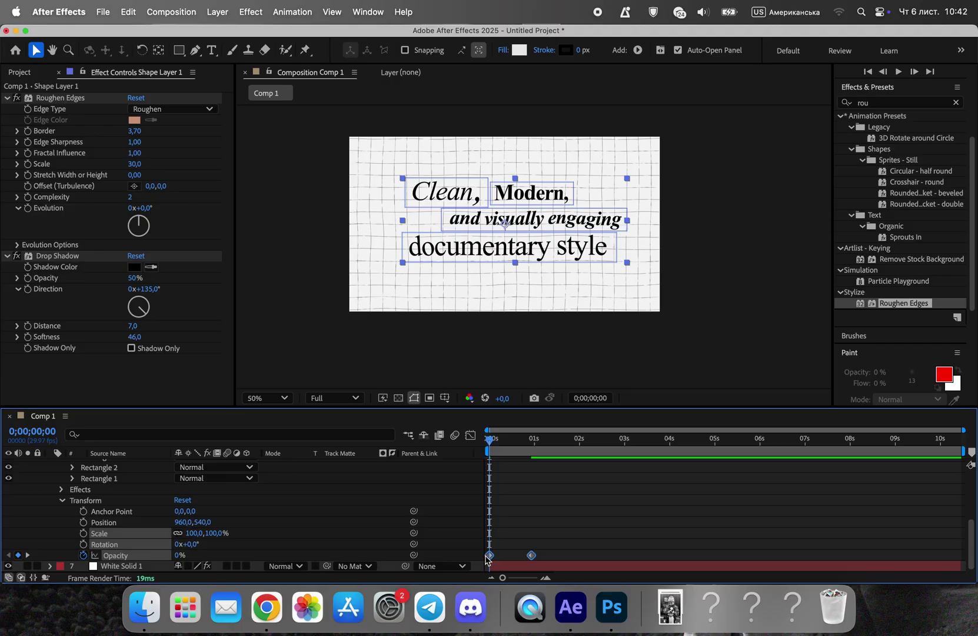
Ease the opacity keyframes in the Graph Editor and preview the boxes fading in.
{"action": "left_click", "coordinate": [471, 435]}
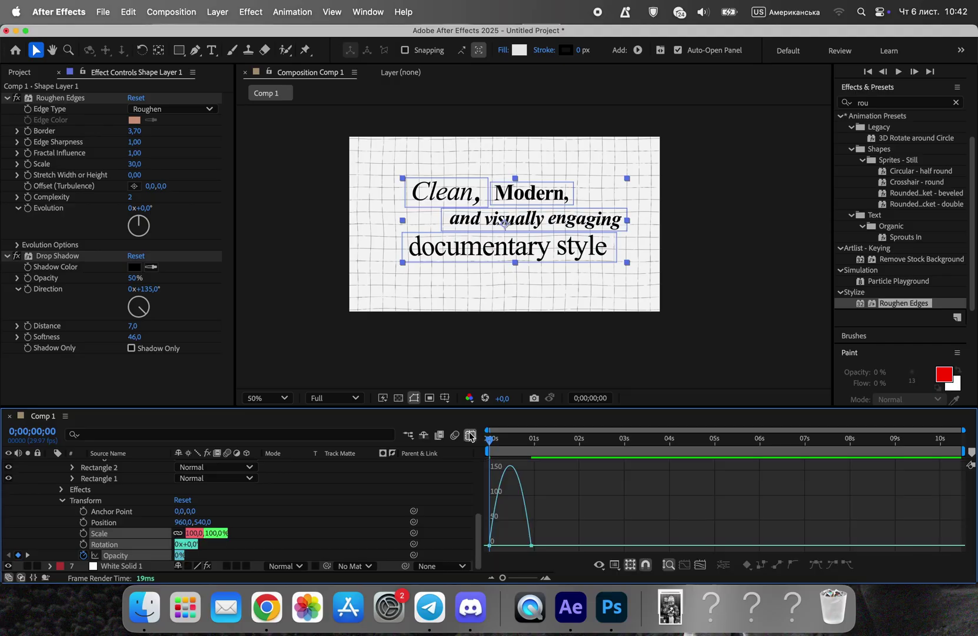
{"action": "mouse_move", "coordinate": [596, 520]}
{"action": "left_mouse_down"}
{"action": "mouse_move", "coordinate": [482, 546]}
{"action": "mouse_move", "coordinate": [520, 546]}
{"action": "mouse_move", "coordinate": [502, 544]}
{"action": "left_mouse_up"}
{"action": "key", "text": "space"}
{"action": "key", "text": "space"}
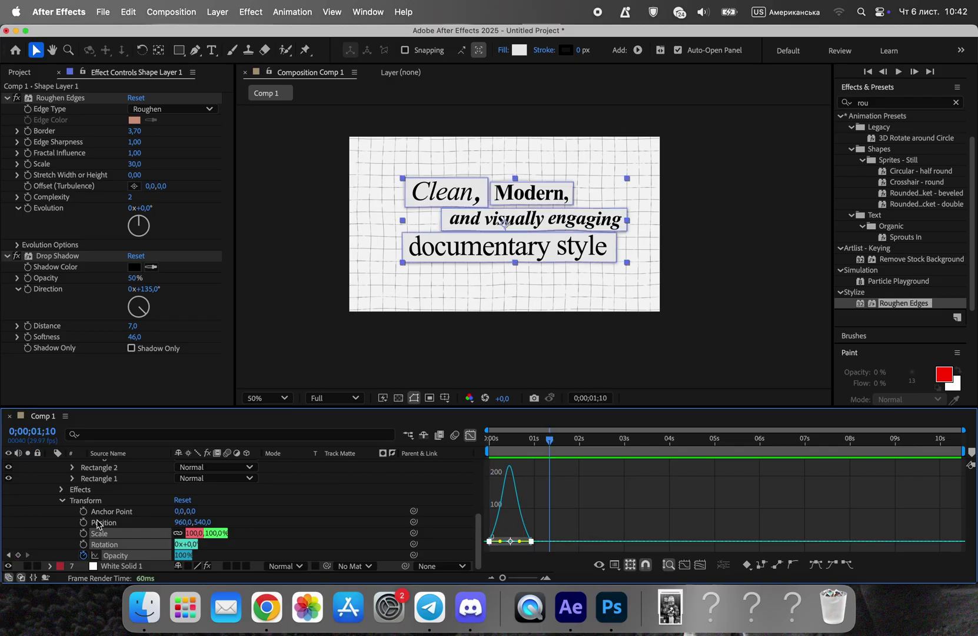
{"action": "scroll", "coordinate": [317, 558], "scroll_direction": "up", "scroll_amount": 5}
{"action": "left_click", "coordinate": [49, 519]}
{"action": "left_click", "coordinate": [772, 321]}
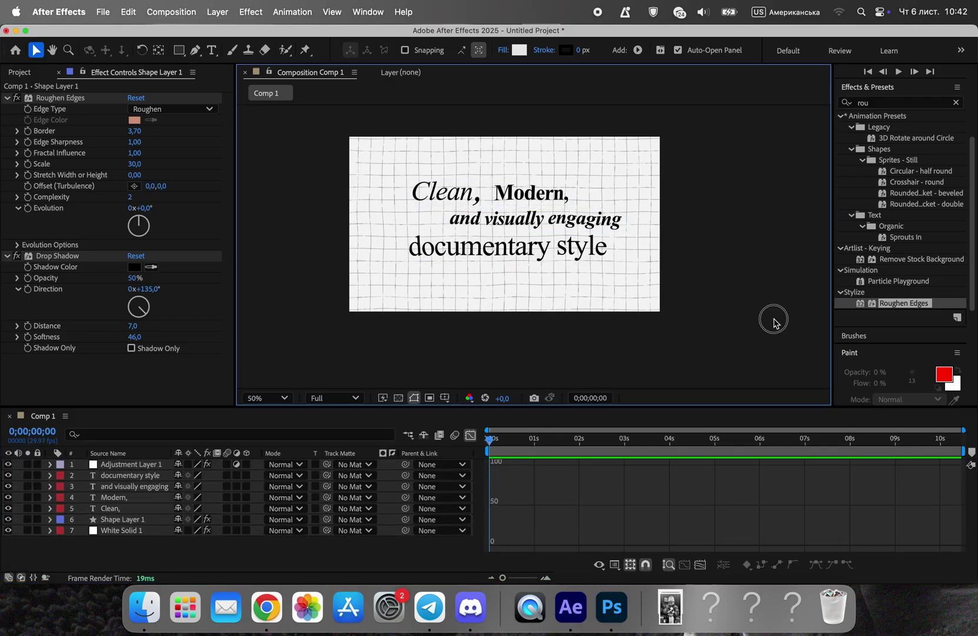
{"action": "left_click", "coordinate": [470, 435]}
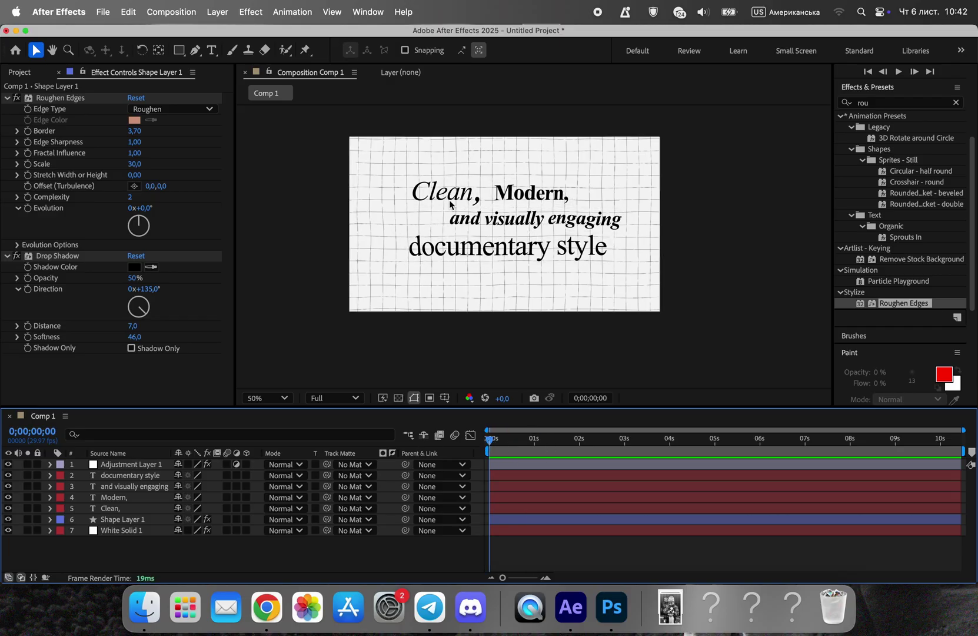
Park the current time just past one second, ready for the text animation.
{"action": "left_click", "coordinate": [536, 466]}
{"action": "left_click_drag", "start_coordinate": [501, 438], "coordinate": [548, 438]}
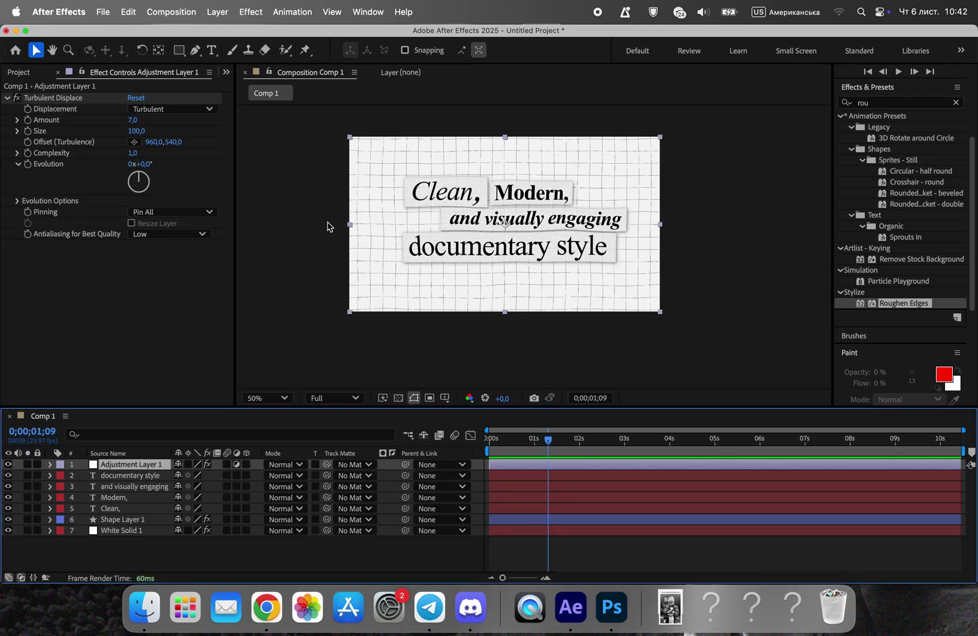
{"action": "left_click", "coordinate": [328, 285]}
With the Clean, layer selected, browse Animation Composer 3 to Starter Presets > Transitions - Text Layer.
{"action": "left_click", "coordinate": [127, 510]}
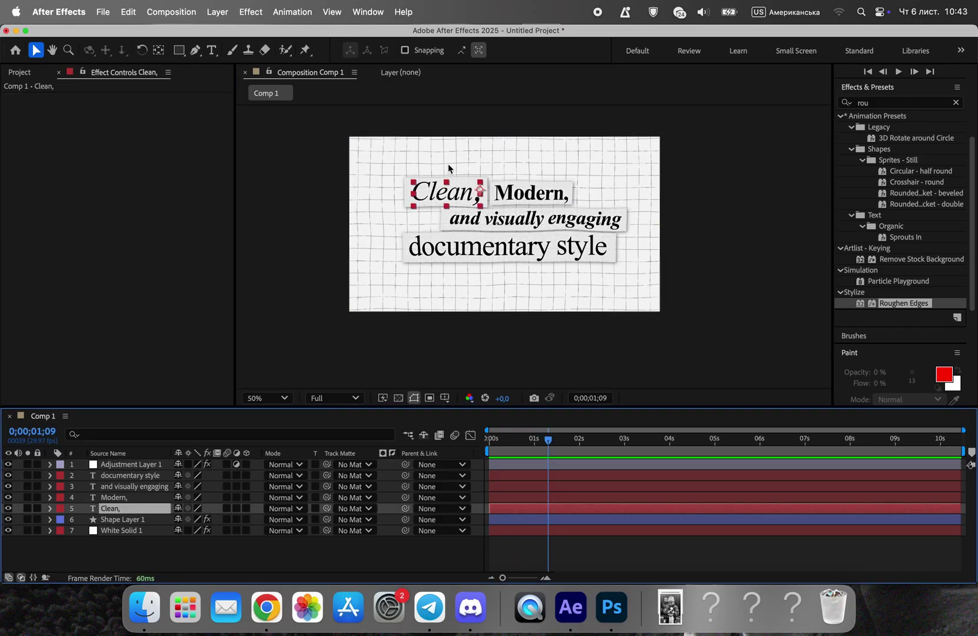
{"action": "left_click", "coordinate": [370, 11]}
{"action": "left_click", "coordinate": [391, 127]}
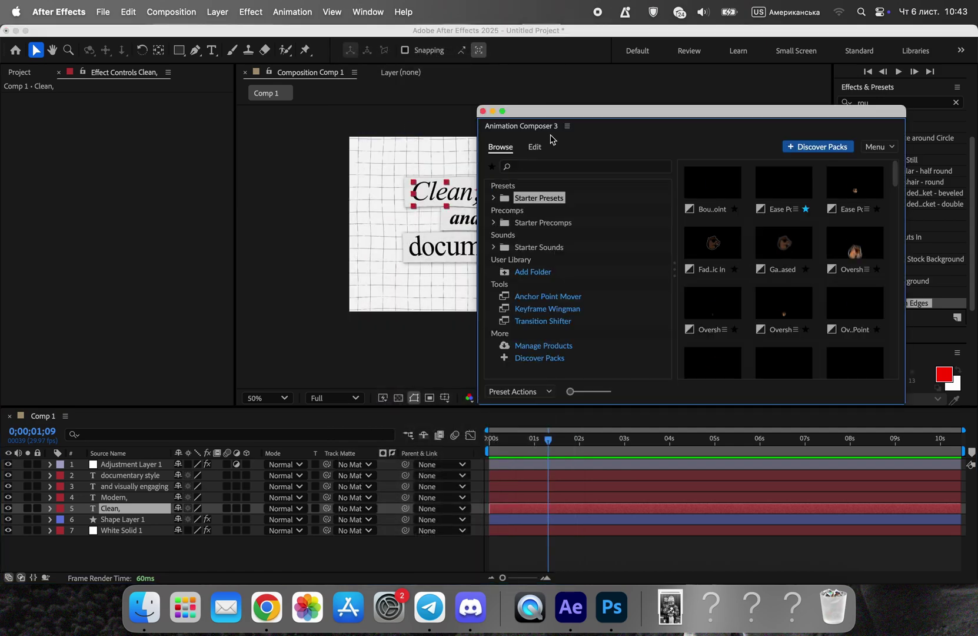
{"action": "left_click_drag", "start_coordinate": [556, 122], "coordinate": [664, 112]}
{"action": "left_click", "coordinate": [603, 188]}
{"action": "left_click", "coordinate": [683, 239]}
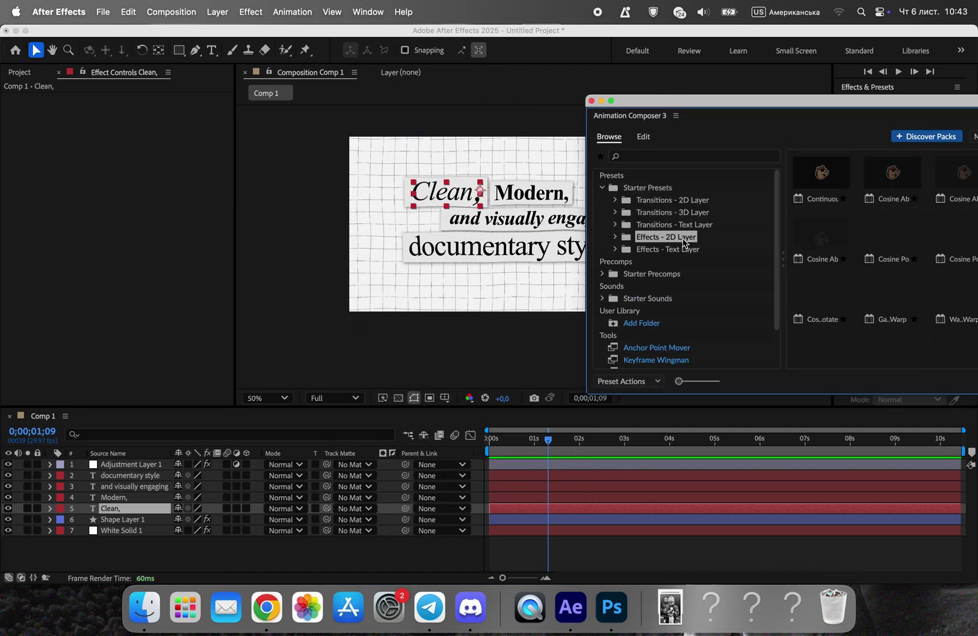
{"action": "left_click_drag", "start_coordinate": [831, 102], "coordinate": [762, 103]}
{"action": "left_click", "coordinate": [600, 249]}
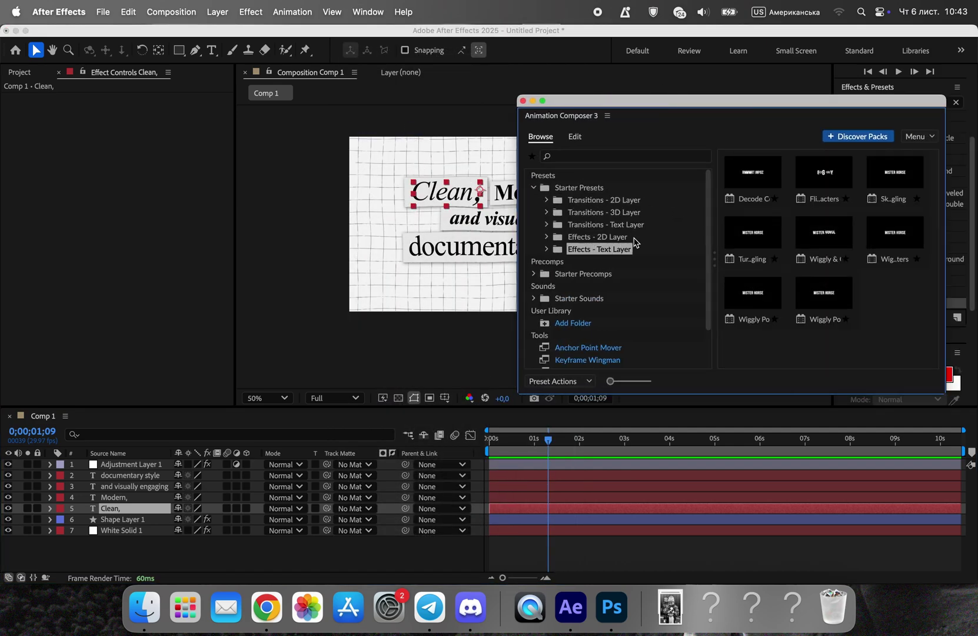
{"action": "left_click", "coordinate": [621, 200]}
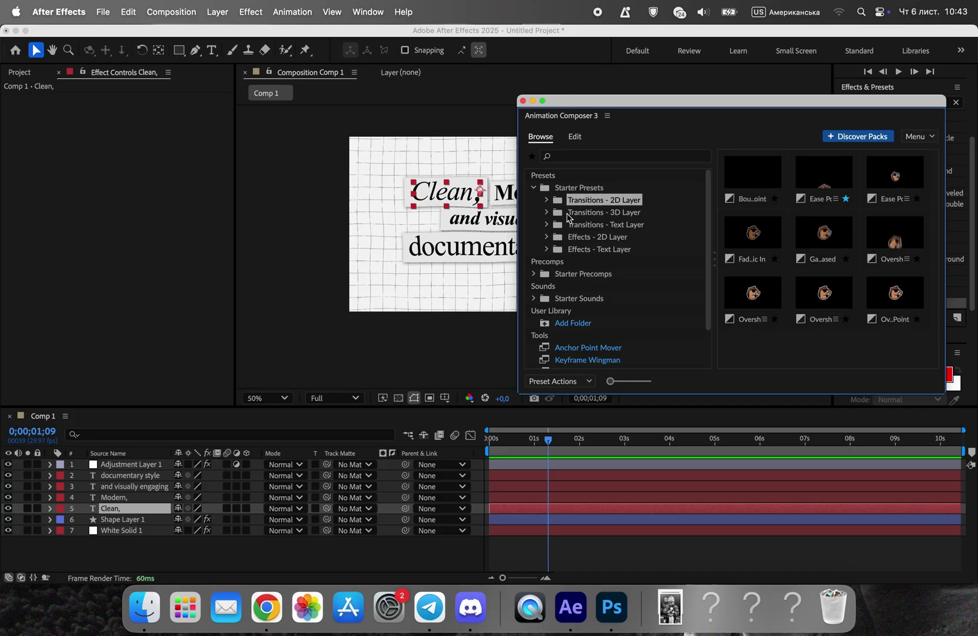
{"action": "left_click", "coordinate": [581, 224]}
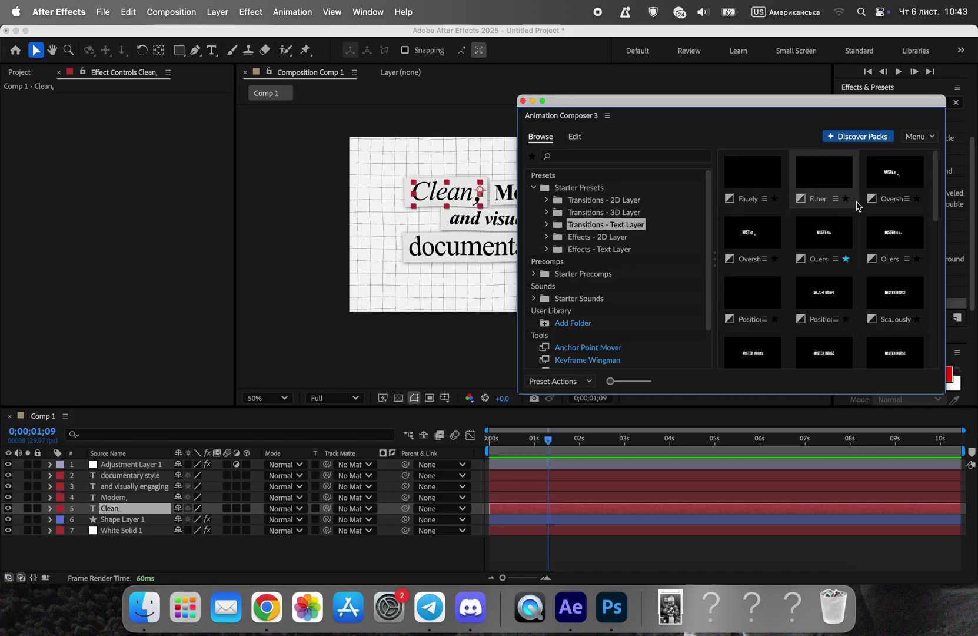
{"action": "scroll", "coordinate": [858, 206], "scroll_direction": "down", "scroll_amount": 5}
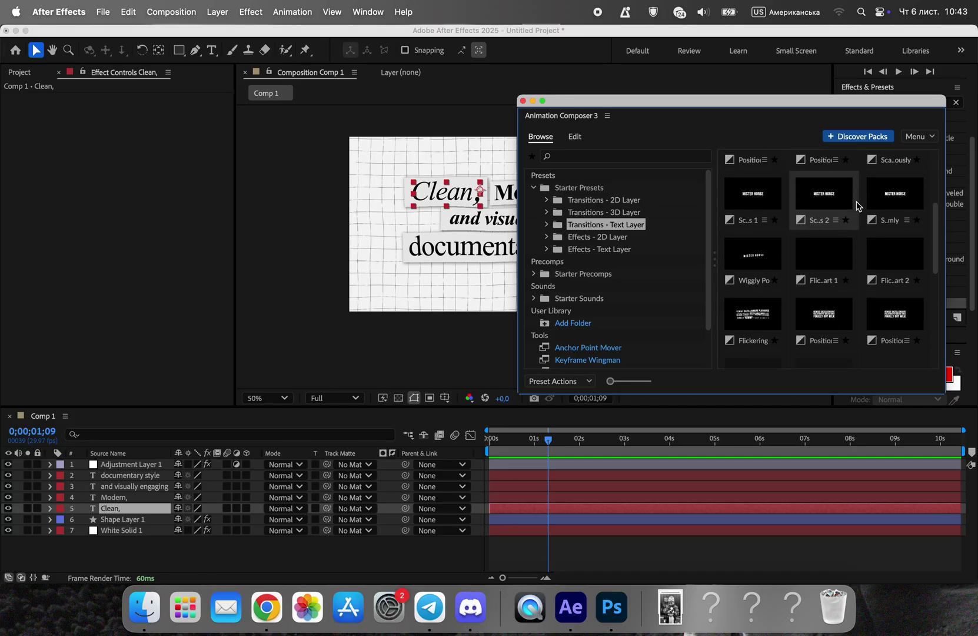
{"action": "scroll", "coordinate": [858, 206], "scroll_direction": "down", "scroll_amount": 2}
{"action": "scroll", "coordinate": [857, 205], "scroll_direction": "down", "scroll_amount": 2}
{"action": "scroll", "coordinate": [857, 206], "scroll_direction": "down", "scroll_amount": 2}
{"action": "scroll", "coordinate": [858, 206], "scroll_direction": "down", "scroll_amount": 2}
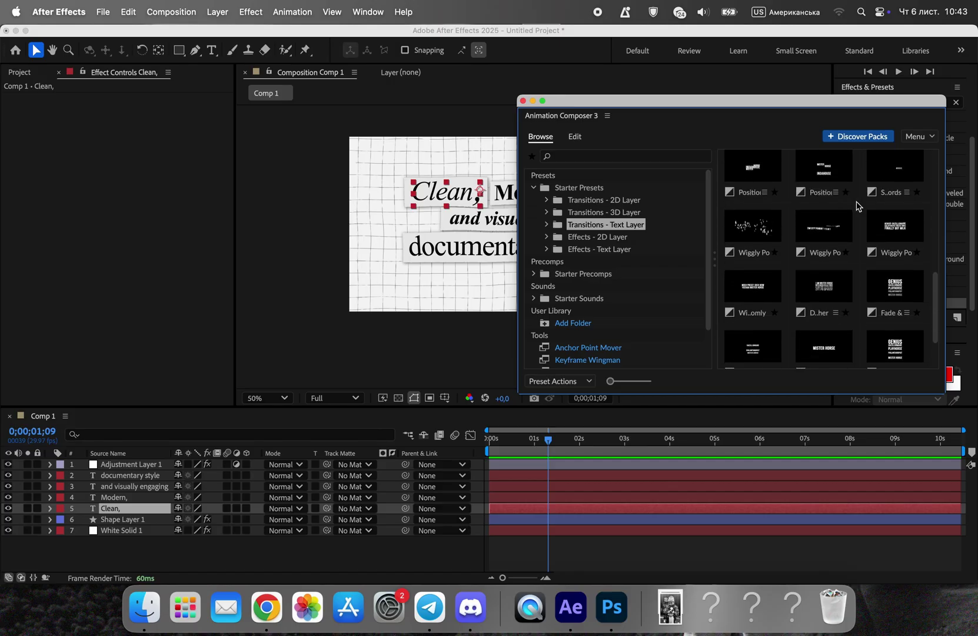
{"action": "scroll", "coordinate": [857, 206], "scroll_direction": "down", "scroll_amount": 2}
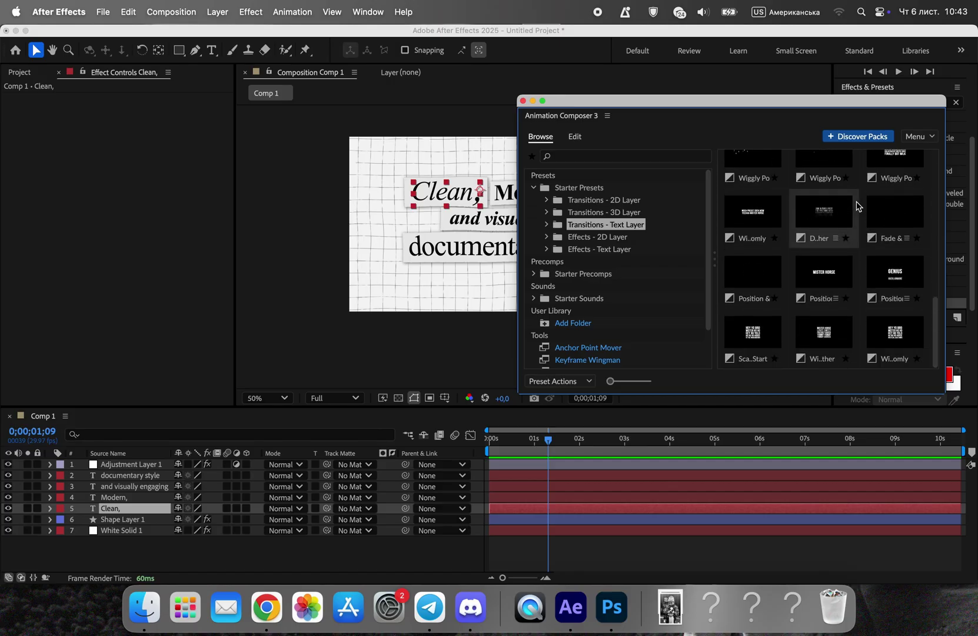
Apply Position & Scale Lines Together Randomly as Animate In to Clean, and scrub to check it.
{"action": "left_click", "coordinate": [753, 281]}
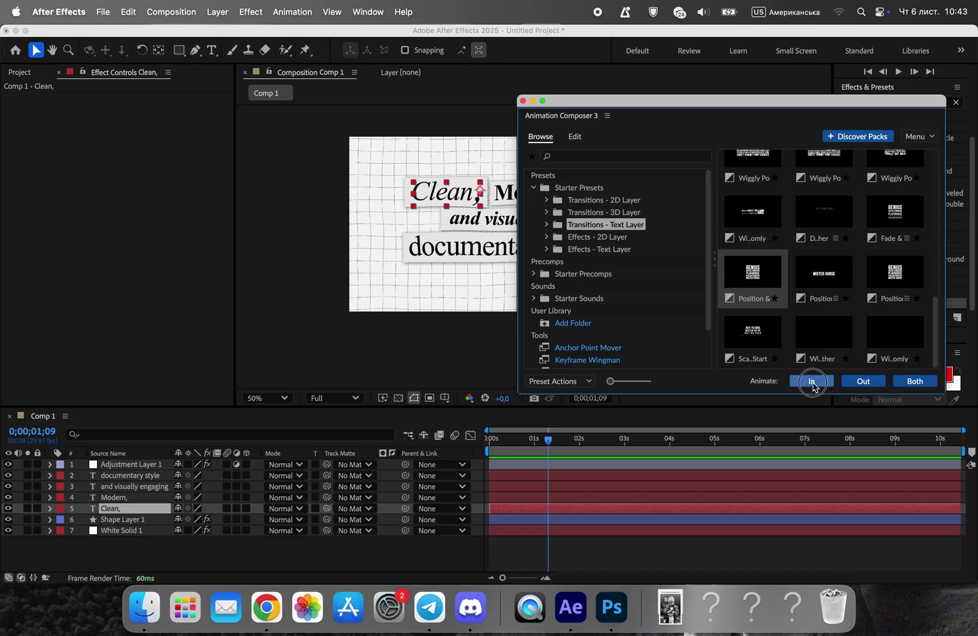
{"action": "left_click", "coordinate": [813, 382]}
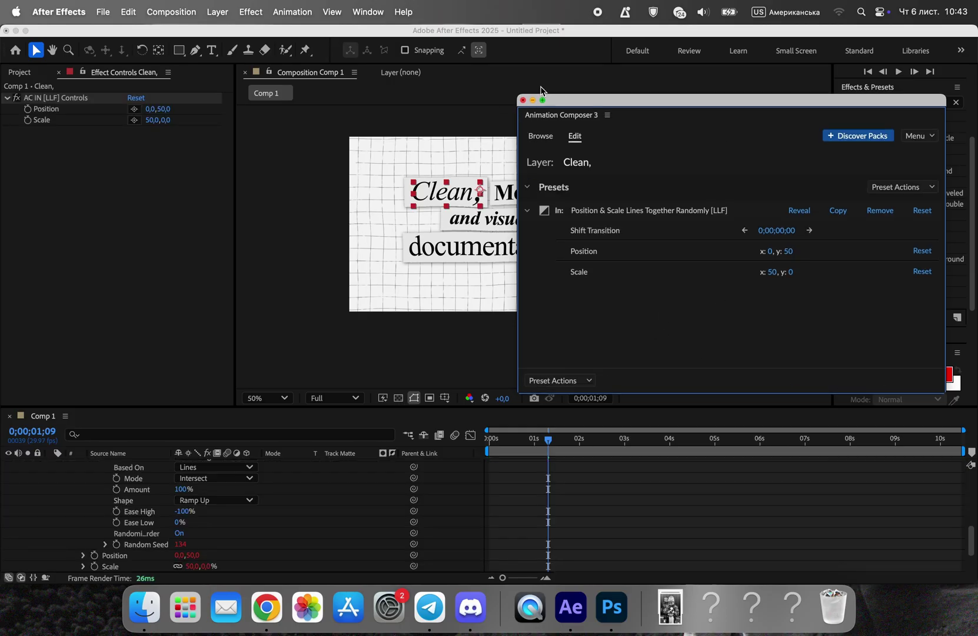
{"action": "left_click", "coordinate": [523, 102]}
{"action": "left_click_drag", "start_coordinate": [491, 436], "coordinate": [567, 437]}
Apply the same Position & Scale Lines Together Randomly intro to the other three text layers.
{"action": "left_click", "coordinate": [55, 515]}
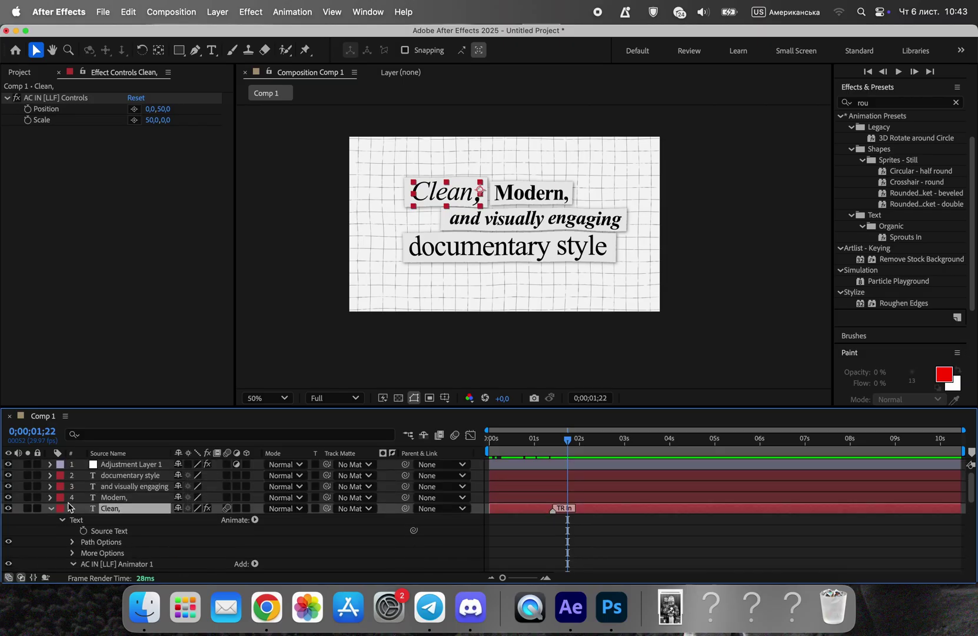
{"action": "left_click", "coordinate": [120, 497]}
{"action": "left_click", "coordinate": [386, 7]}
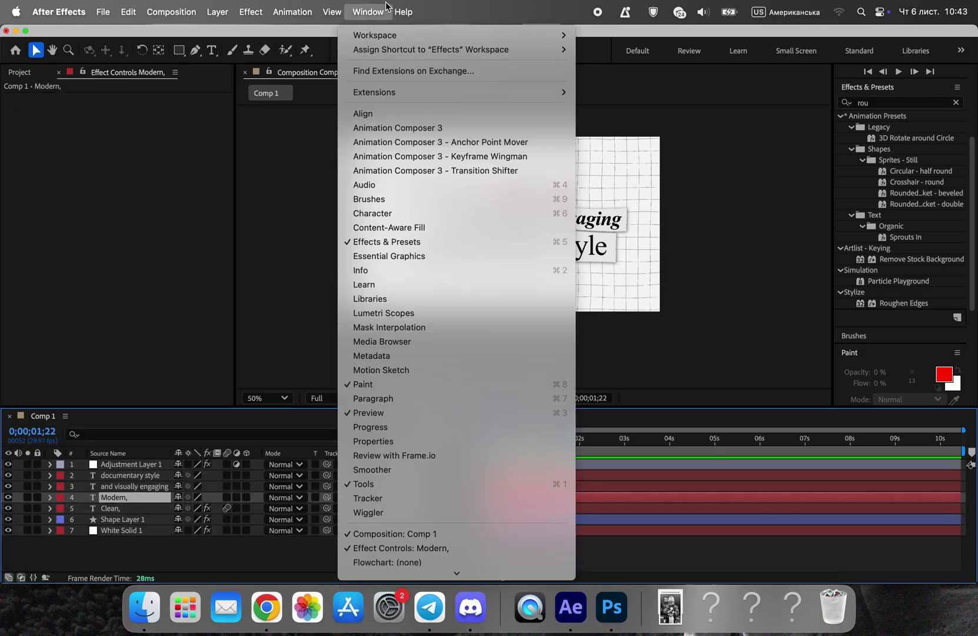
{"action": "left_click", "coordinate": [397, 127]}
{"action": "left_click", "coordinate": [150, 479], "text": "shift"}
{"action": "left_click", "coordinate": [533, 186]}
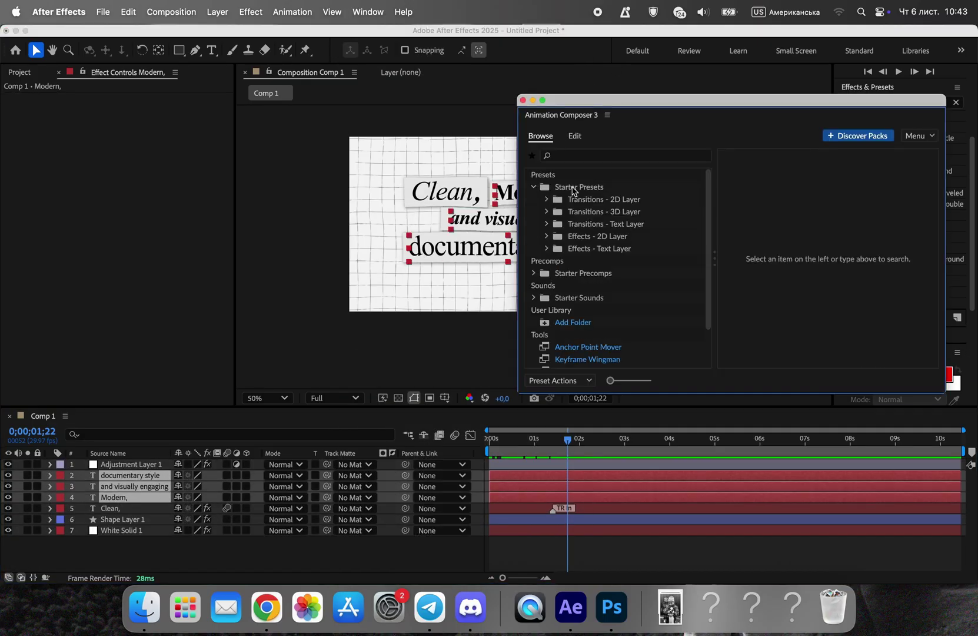
{"action": "left_click", "coordinate": [606, 224]}
{"action": "scroll", "coordinate": [801, 243], "scroll_direction": "down", "scroll_amount": 5}
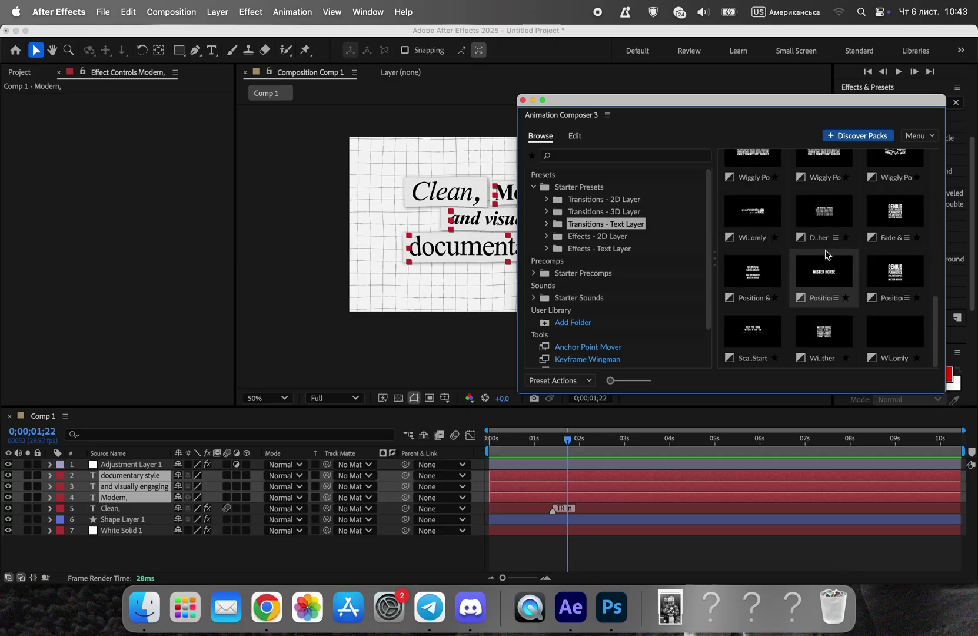
{"action": "left_click", "coordinate": [754, 269]}
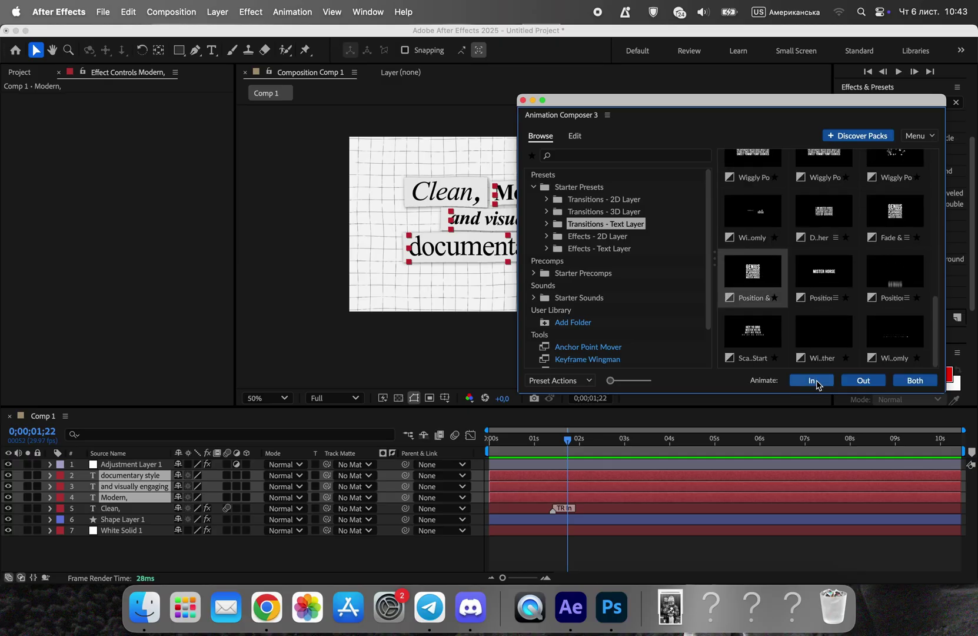
{"action": "left_click", "coordinate": [817, 387]}
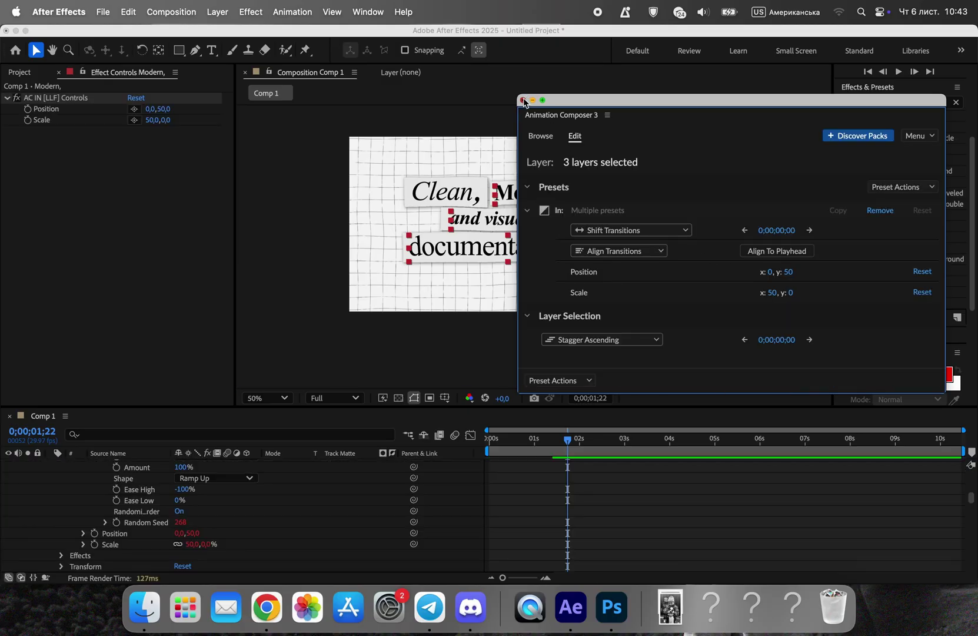
{"action": "left_click", "coordinate": [524, 101]}
Offset the four text layer bars so the lines animate in one after another.
{"action": "key", "text": "space"}
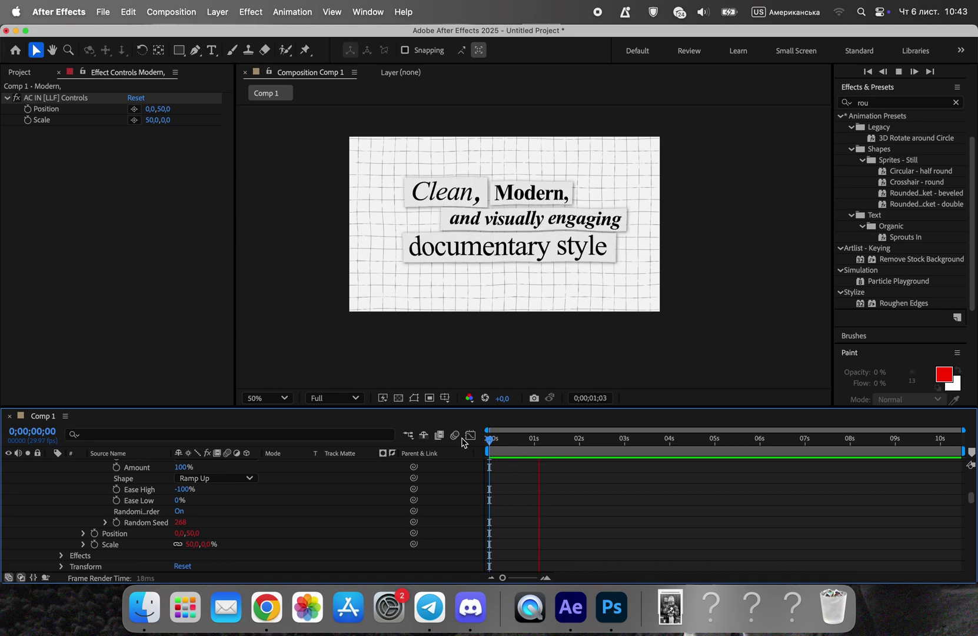
{"action": "key", "text": "space"}
{"action": "scroll", "coordinate": [85, 488], "scroll_direction": "up", "scroll_amount": 3}
{"action": "scroll", "coordinate": [85, 487], "scroll_direction": "up", "scroll_amount": 5}
{"action": "key", "text": "u"}
{"action": "key", "text": "F2"}
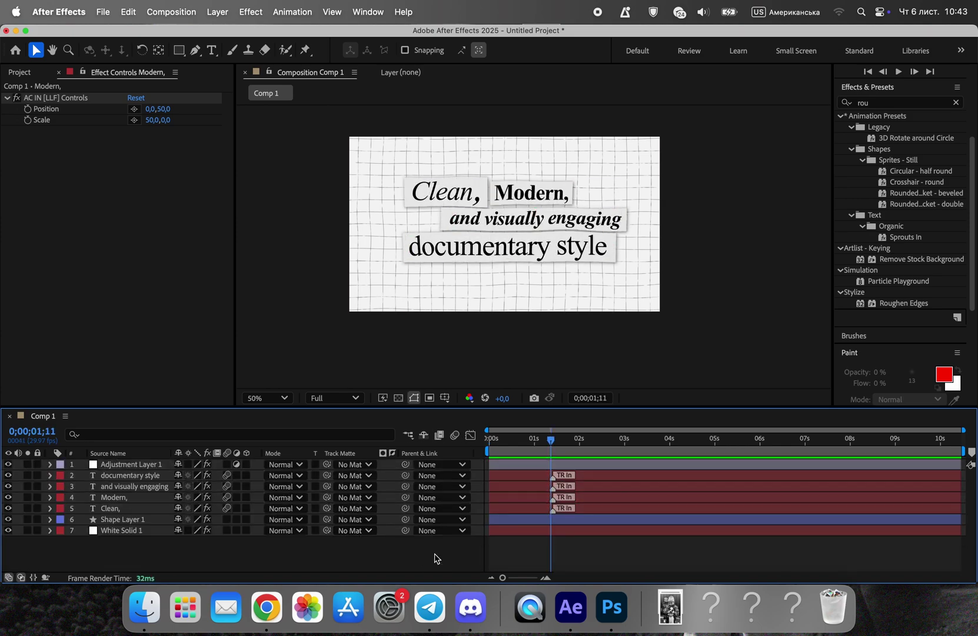
{"action": "left_click", "coordinate": [532, 477]}
{"action": "left_click", "coordinate": [527, 498]}
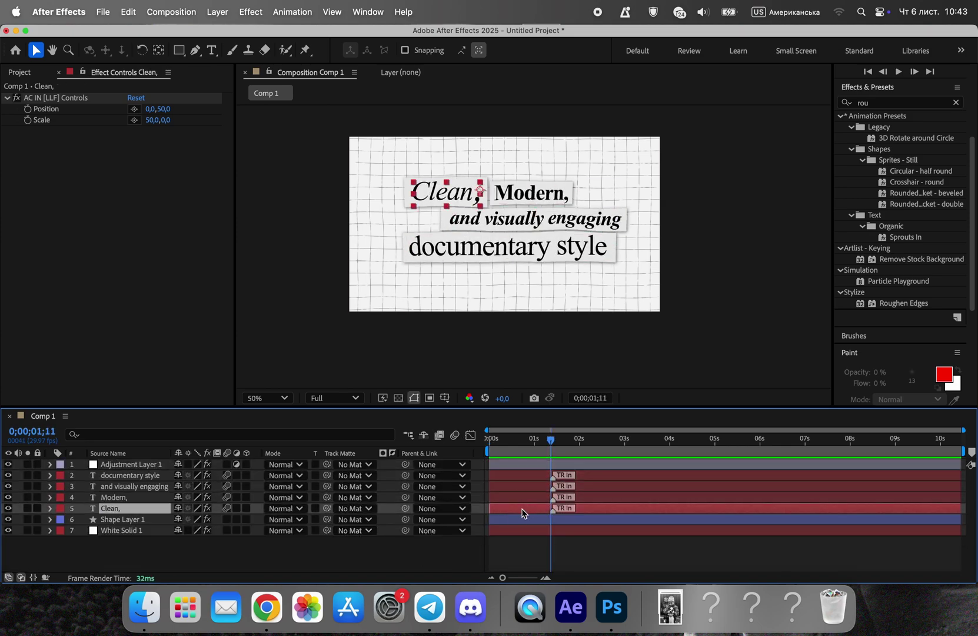
{"action": "mouse_move", "coordinate": [521, 513]}
{"action": "left_mouse_down"}
{"action": "mouse_move", "coordinate": [563, 486]}
{"action": "mouse_move", "coordinate": [552, 478]}
{"action": "mouse_move", "coordinate": [619, 477]}
{"action": "left_mouse_up"}
{"action": "left_click", "coordinate": [503, 497]}
{"action": "key", "text": "Home"}
Replay the staggered intro from the start of the composition to check timing.
{"action": "key", "text": "space"}
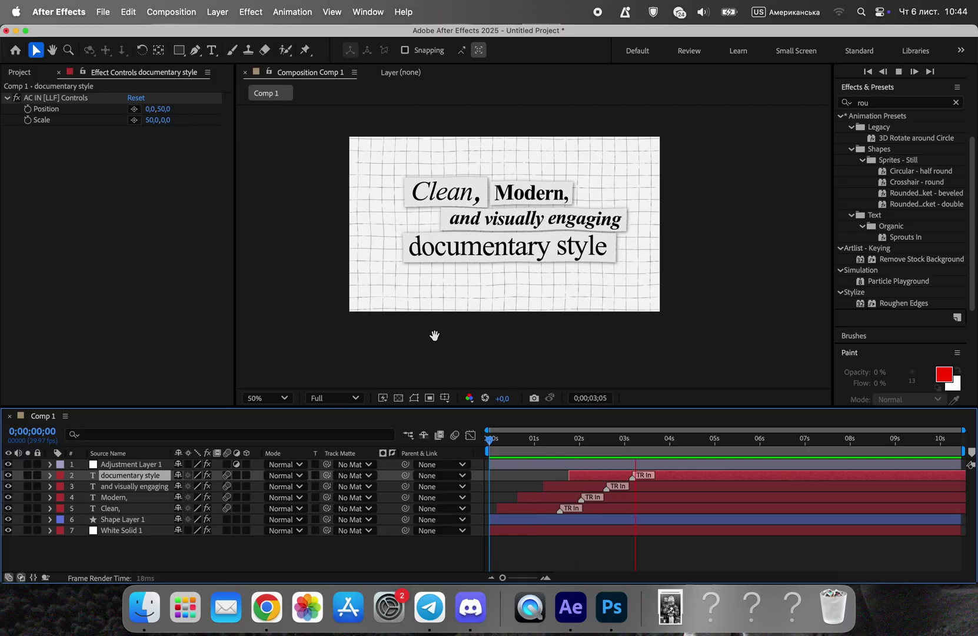
{"action": "left_click", "coordinate": [697, 275]}
{"action": "key", "text": "Home"}
{"action": "key", "text": "space"}
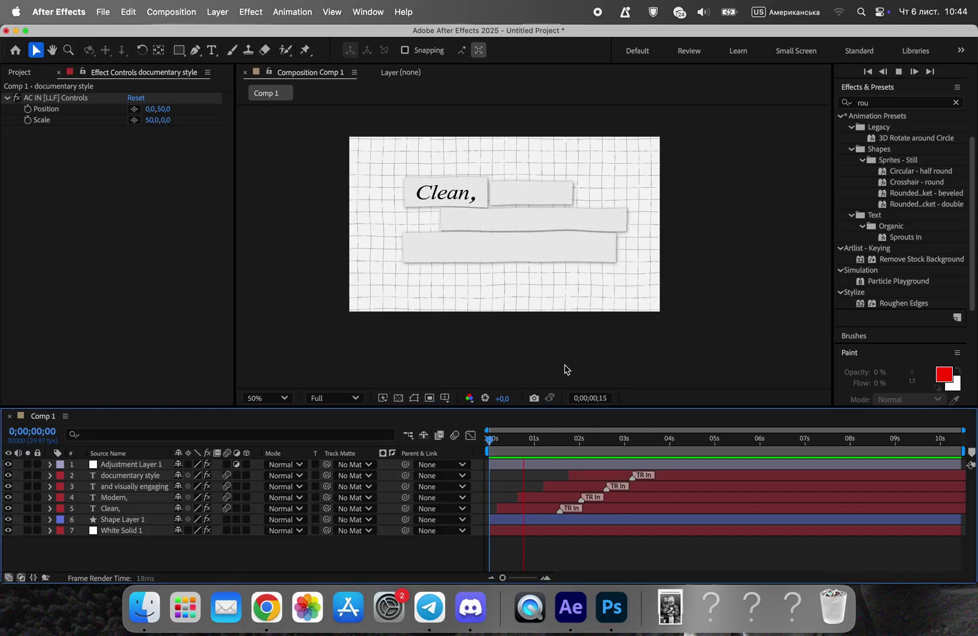
{"action": "left_click", "coordinate": [733, 249]}
Add a new camera and a null object, and parent Camera 1 to Null 1.
{"action": "right_click", "coordinate": [351, 544]}
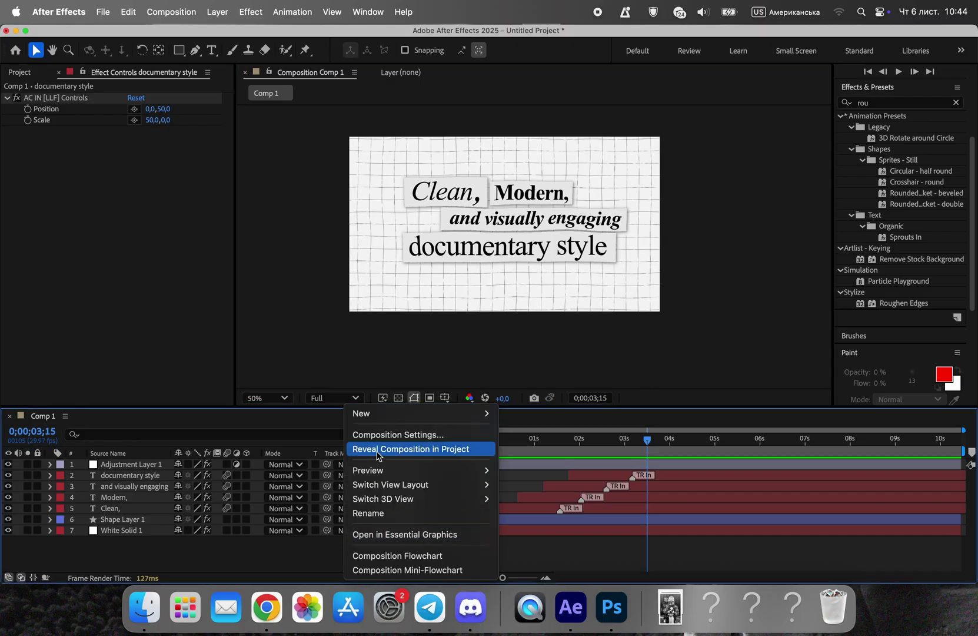
{"action": "mouse_move", "coordinate": [420, 413]}
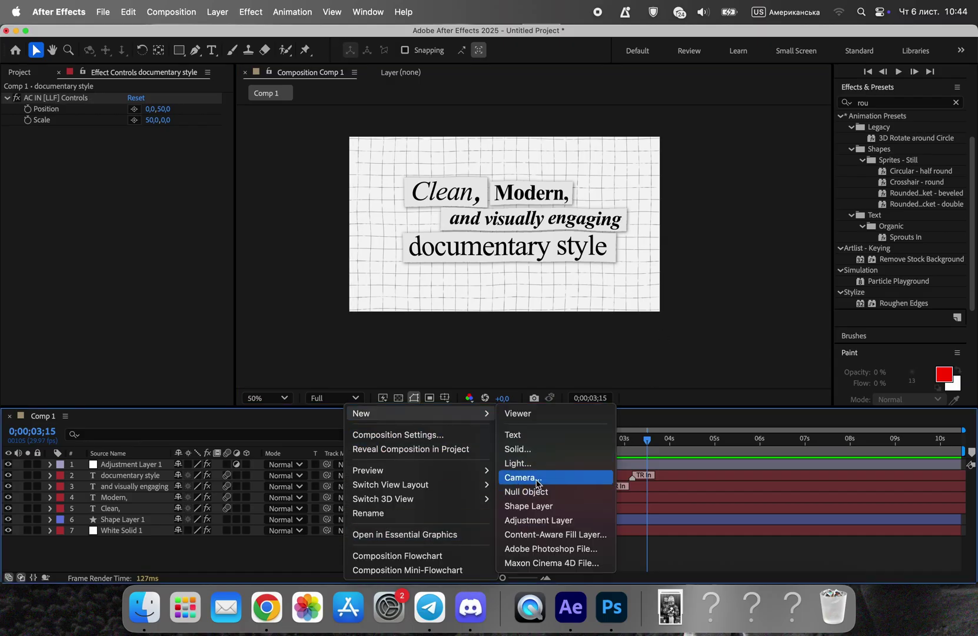
{"action": "left_click", "coordinate": [536, 476]}
{"action": "left_click", "coordinate": [694, 443]}
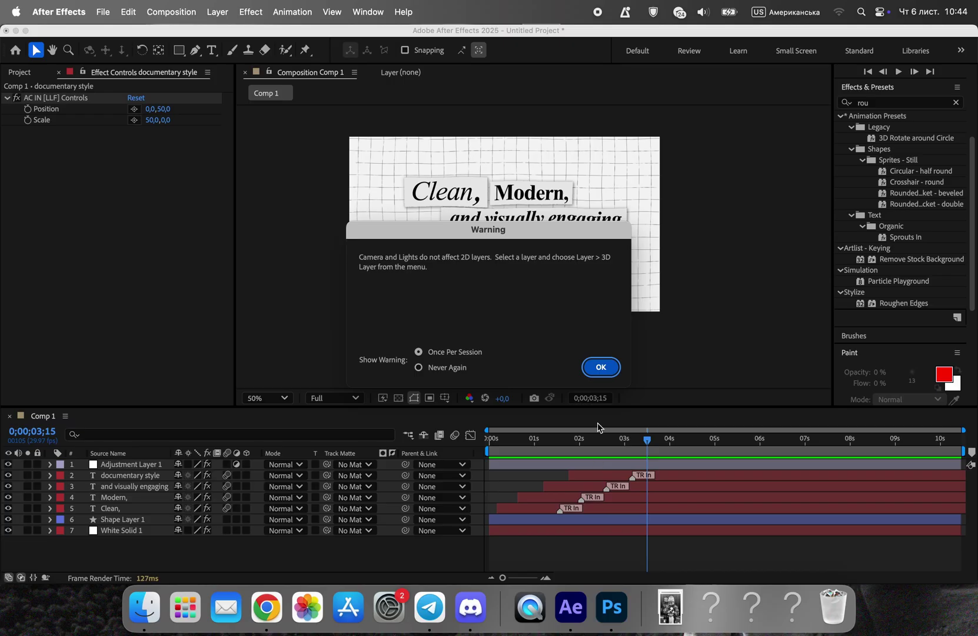
{"action": "left_click", "coordinate": [602, 365]}
{"action": "right_click", "coordinate": [316, 563]}
{"action": "mouse_move", "coordinate": [334, 413]}
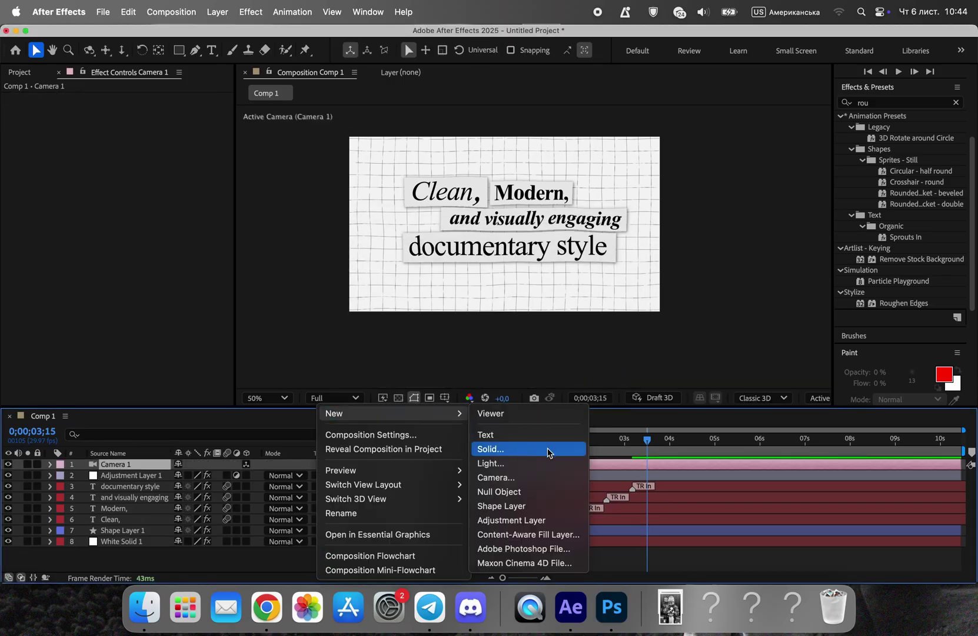
{"action": "left_click", "coordinate": [520, 511]}
{"action": "left_click_drag", "start_coordinate": [405, 474], "coordinate": [107, 465]}
Make Null 1 and the text, shape and background layers 3D.
{"action": "left_click", "coordinate": [50, 464]}
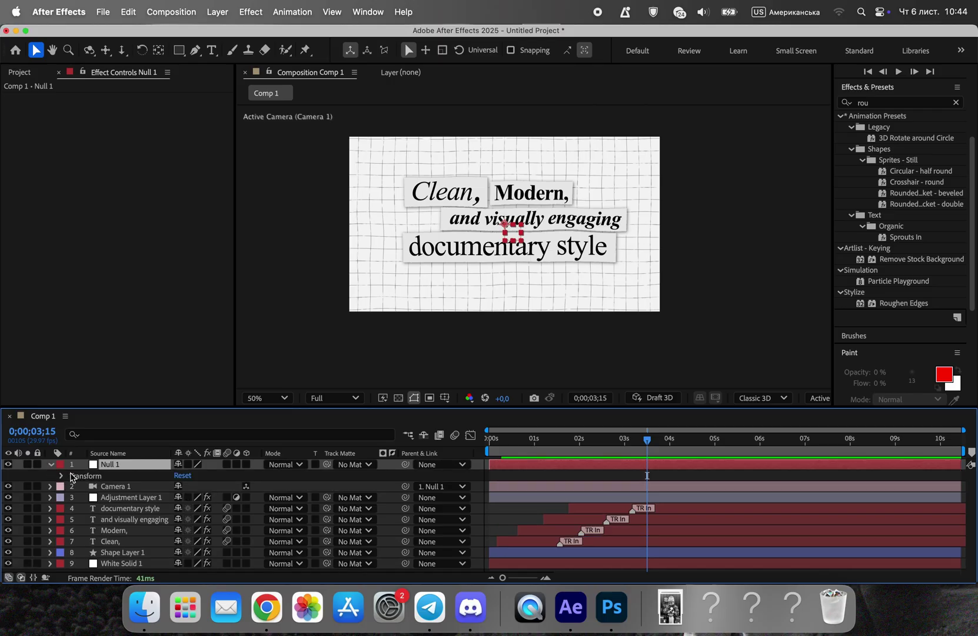
{"action": "left_click_drag", "start_coordinate": [491, 439], "coordinate": [524, 438]}
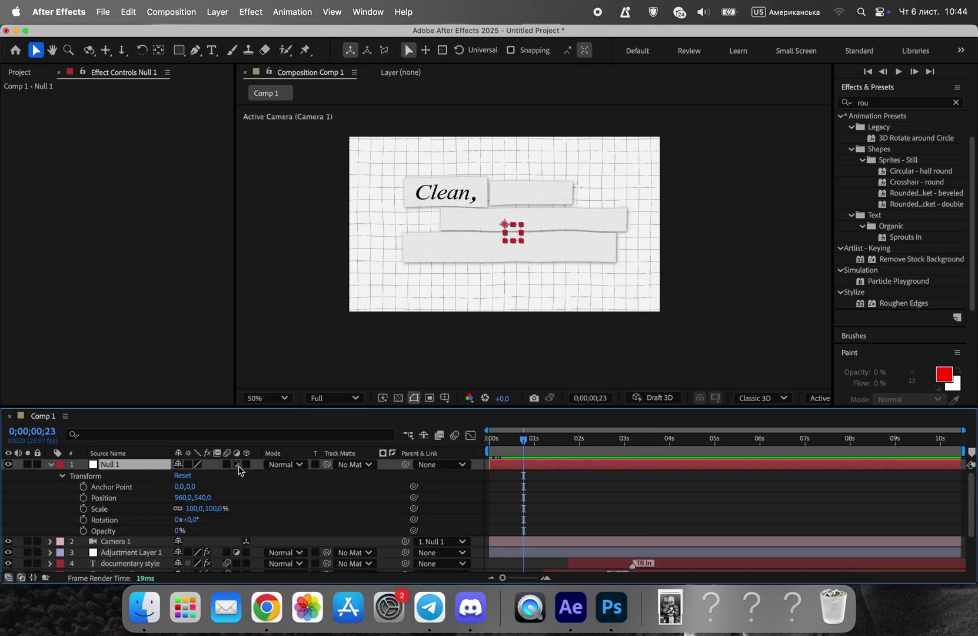
{"action": "left_click", "coordinate": [245, 464]}
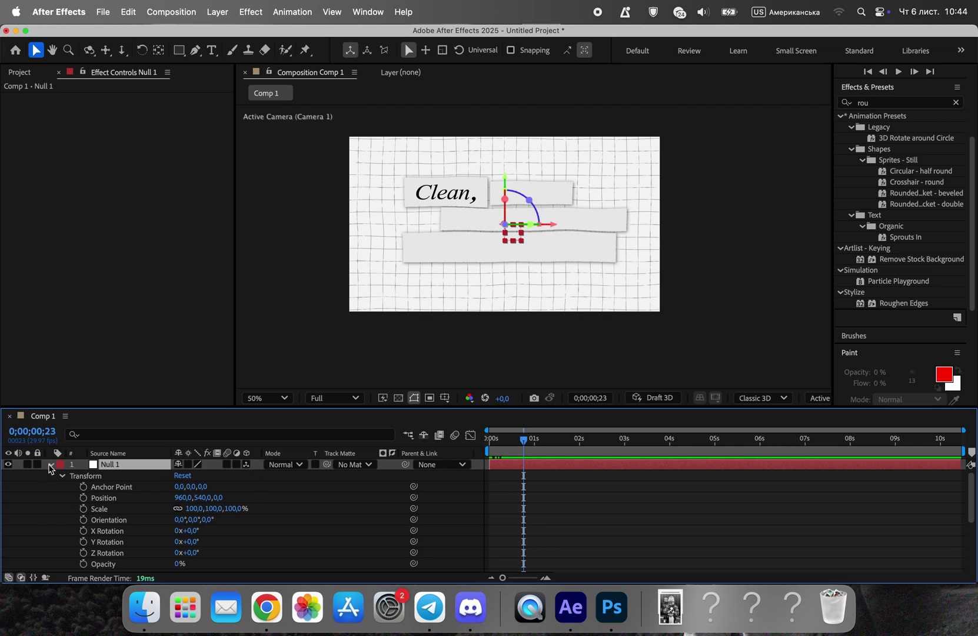
{"action": "left_click", "coordinate": [50, 465]}
{"action": "left_click_drag", "start_coordinate": [246, 497], "coordinate": [247, 552]}
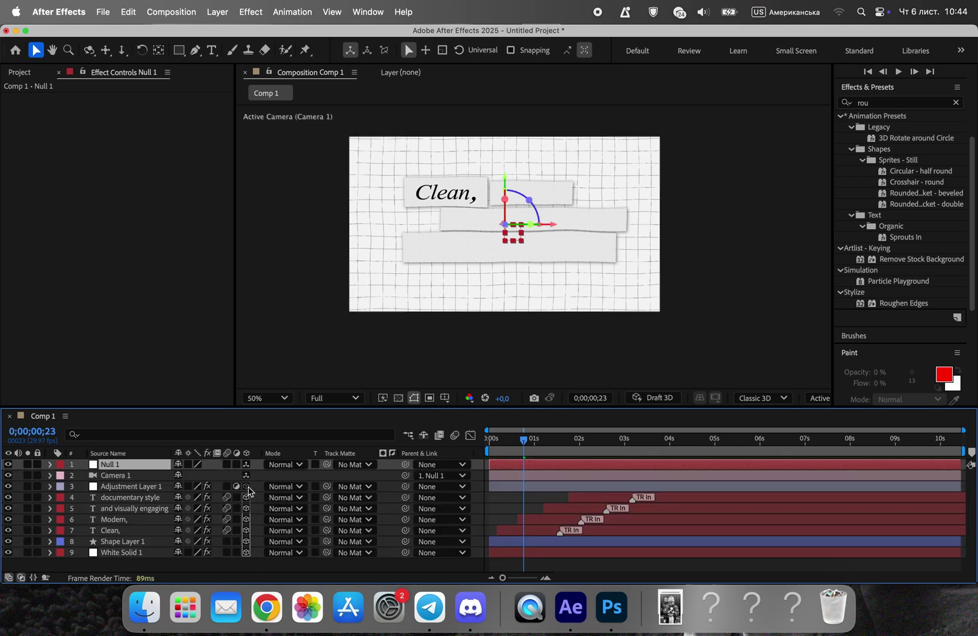
Scrub Null 1 Position X/Y/Z to frame Clean, up close and keyframe it at 0s.
{"action": "left_click", "coordinate": [50, 464]}
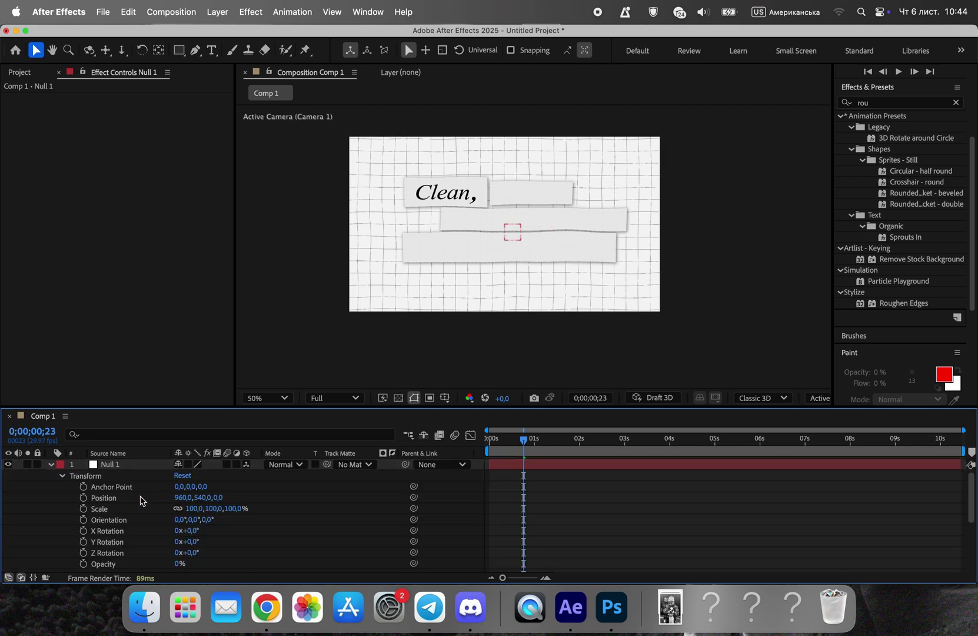
{"action": "left_click_drag", "start_coordinate": [218, 498], "coordinate": [382, 498]}
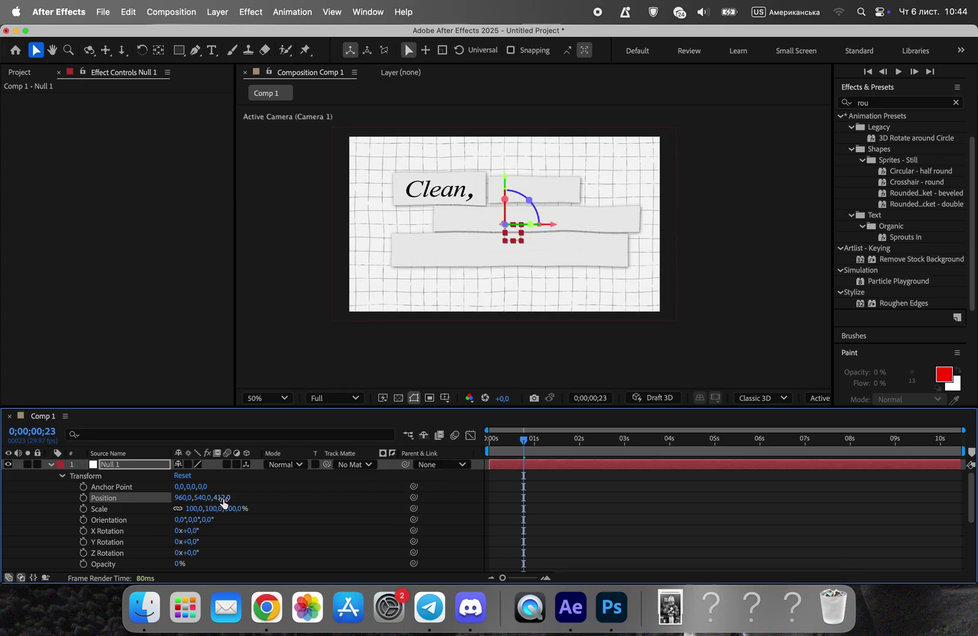
{"action": "left_click_drag", "start_coordinate": [223, 498], "coordinate": [659, 494]}
{"action": "left_click_drag", "start_coordinate": [203, 497], "coordinate": [103, 498]}
{"action": "left_click_drag", "start_coordinate": [184, 497], "coordinate": [115, 498]}
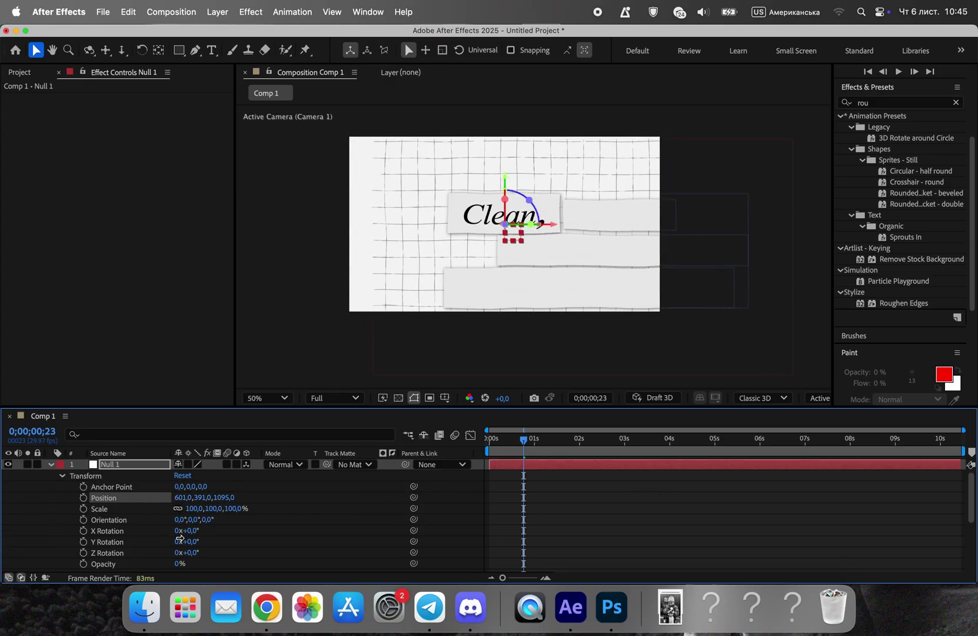
{"action": "left_click_drag", "start_coordinate": [223, 498], "coordinate": [398, 499]}
{"action": "mouse_move", "coordinate": [230, 498]}
{"action": "left_mouse_down"}
{"action": "mouse_move", "coordinate": [698, 541]}
{"action": "mouse_move", "coordinate": [702, 483]}
{"action": "left_mouse_up"}
{"action": "left_click_drag", "start_coordinate": [221, 500], "coordinate": [497, 504]}
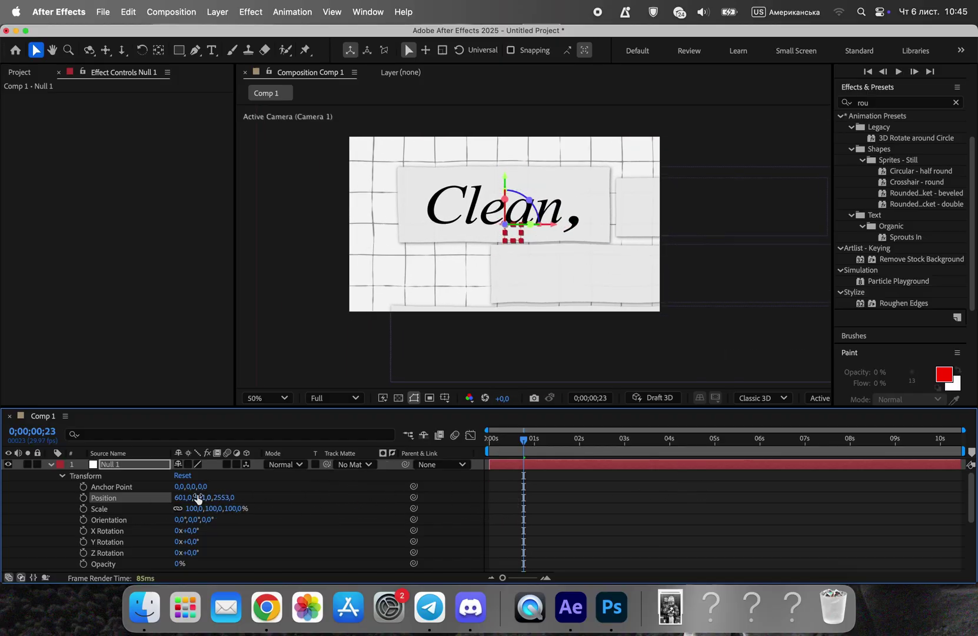
{"action": "left_click_drag", "start_coordinate": [200, 500], "coordinate": [186, 500]}
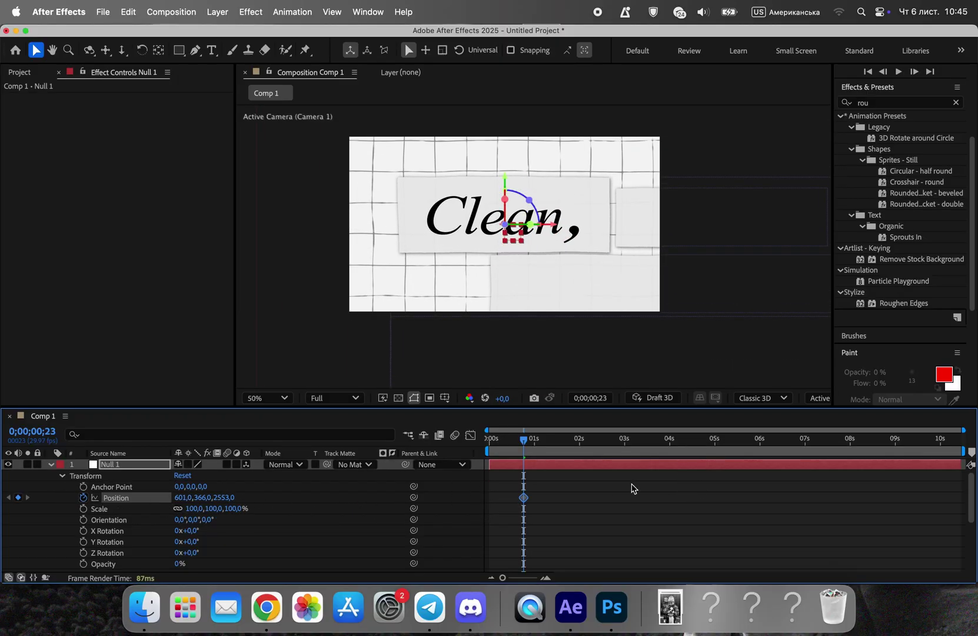
{"action": "left_click_drag", "start_coordinate": [500, 497], "coordinate": [491, 498]}
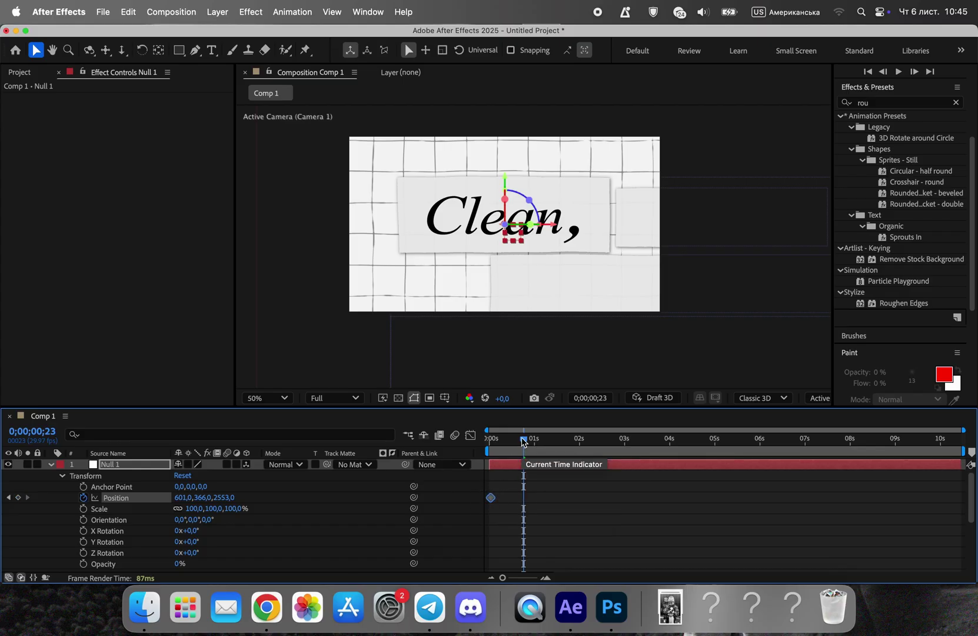
Move to about one second and set the camera depth for framing Modern,.
{"action": "left_click_drag", "start_coordinate": [524, 439], "coordinate": [533, 444]}
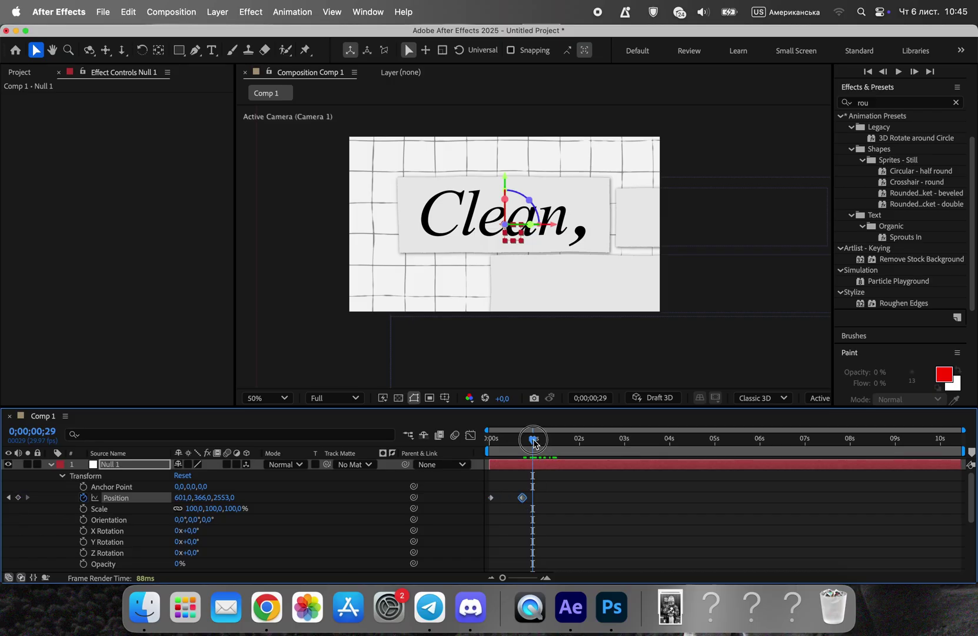
{"action": "left_click_drag", "start_coordinate": [535, 443], "coordinate": [540, 443]}
{"action": "mouse_move", "coordinate": [231, 500]}
{"action": "left_mouse_down"}
{"action": "mouse_move", "coordinate": [213, 514]}
{"action": "mouse_move", "coordinate": [476, 494]}
{"action": "left_mouse_up"}
Frame Modern, then at 1;24 push the camera nearer to Modern, and the subtitle line.
{"action": "left_click_drag", "start_coordinate": [183, 501], "coordinate": [206, 500]}
{"action": "left_click_drag", "start_coordinate": [539, 446], "coordinate": [553, 448]}
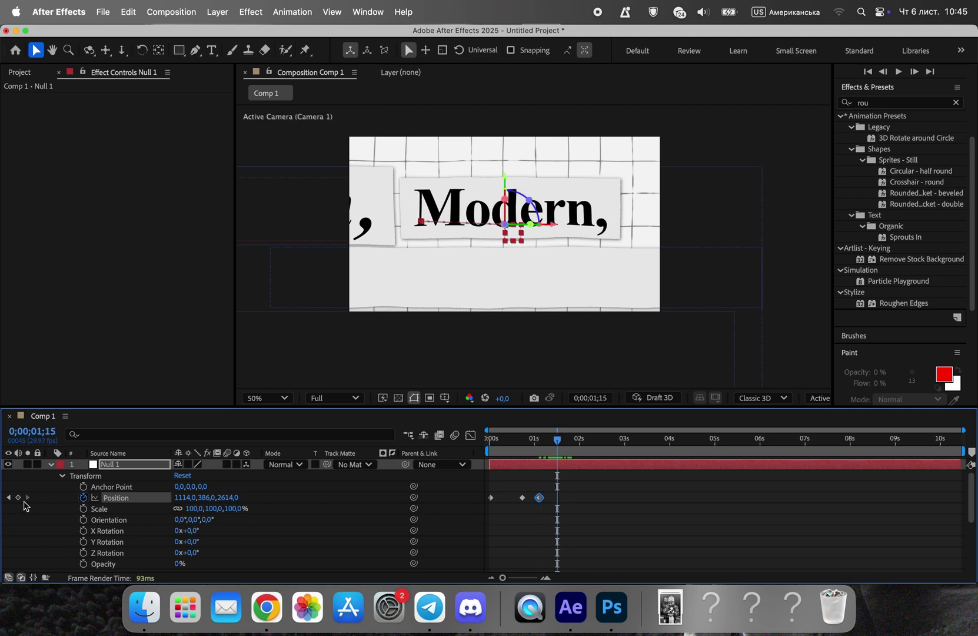
{"action": "left_click", "coordinate": [569, 442]}
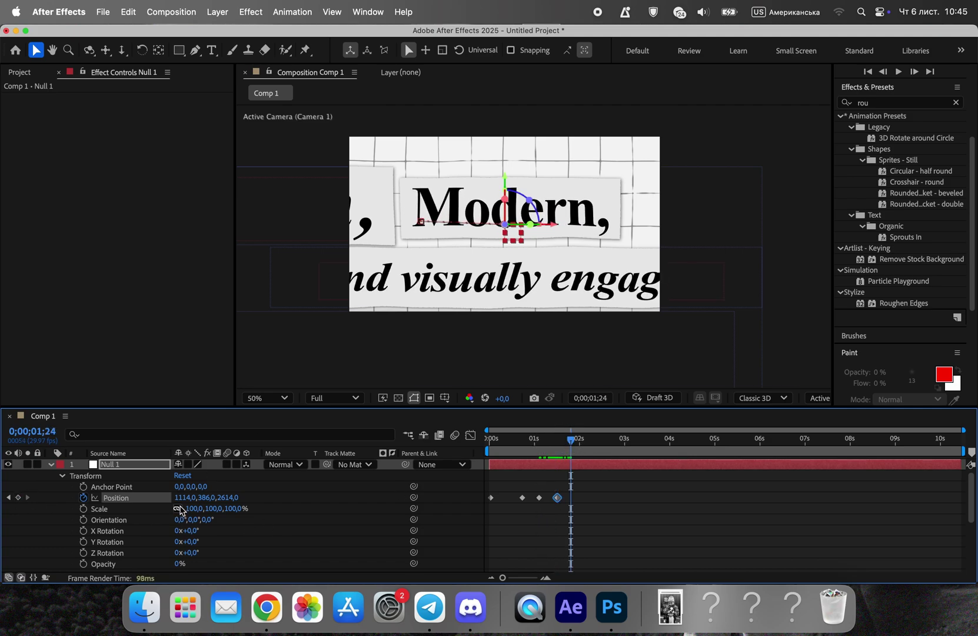
{"action": "left_click_drag", "start_coordinate": [182, 501], "coordinate": [160, 502]}
{"action": "left_click_drag", "start_coordinate": [226, 499], "coordinate": [97, 543]}
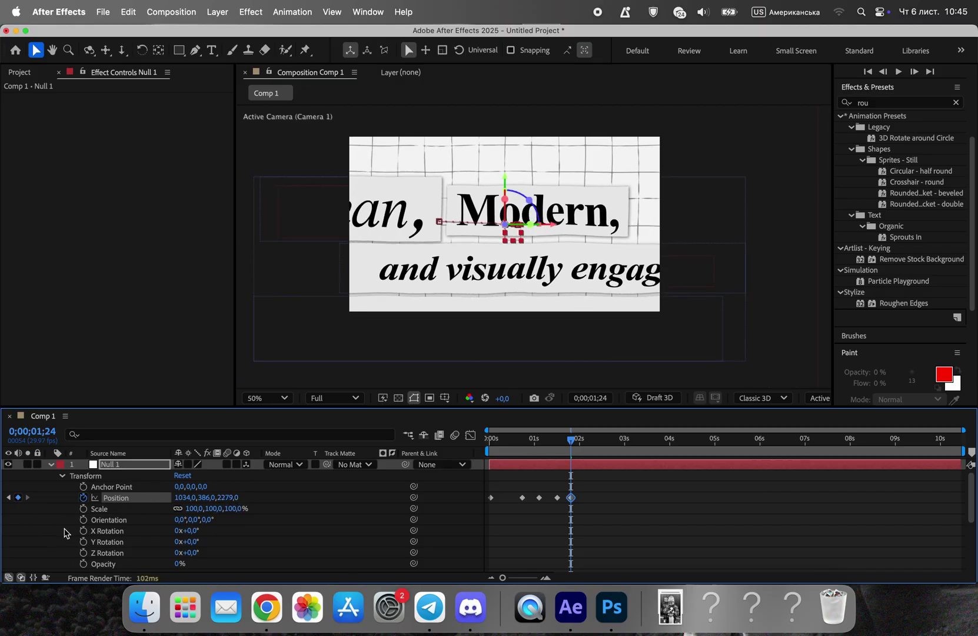
{"action": "left_click_drag", "start_coordinate": [225, 498], "coordinate": [121, 502]}
{"action": "mouse_move", "coordinate": [181, 498]}
{"action": "left_mouse_down"}
{"action": "mouse_move", "coordinate": [258, 497]}
{"action": "mouse_move", "coordinate": [183, 495]}
{"action": "mouse_move", "coordinate": [231, 498]}
{"action": "left_mouse_up"}
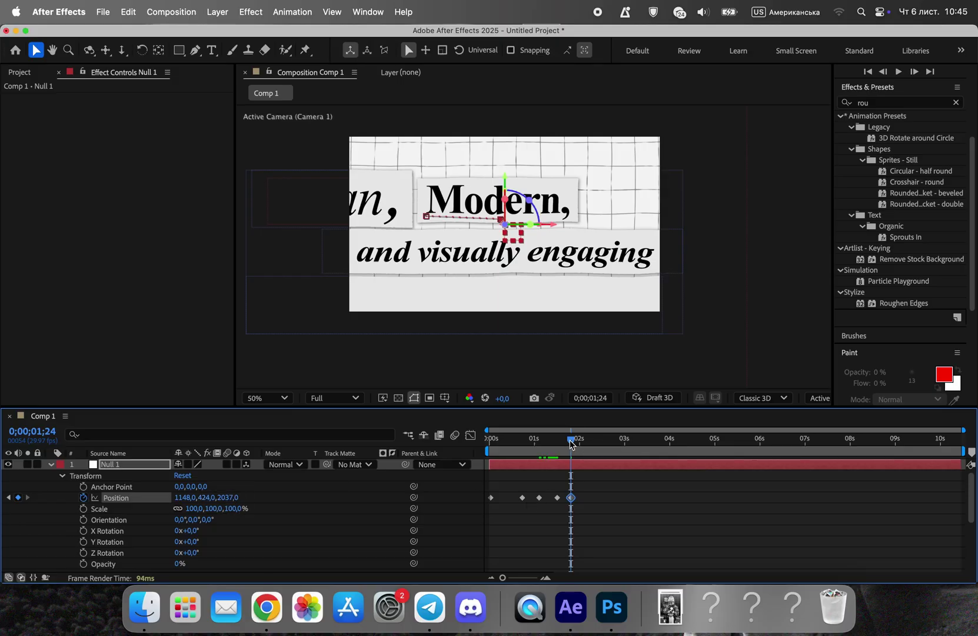
At 2;16 pull the camera back so all four text lines are in frame.
{"action": "left_click_drag", "start_coordinate": [570, 444], "coordinate": [584, 444]}
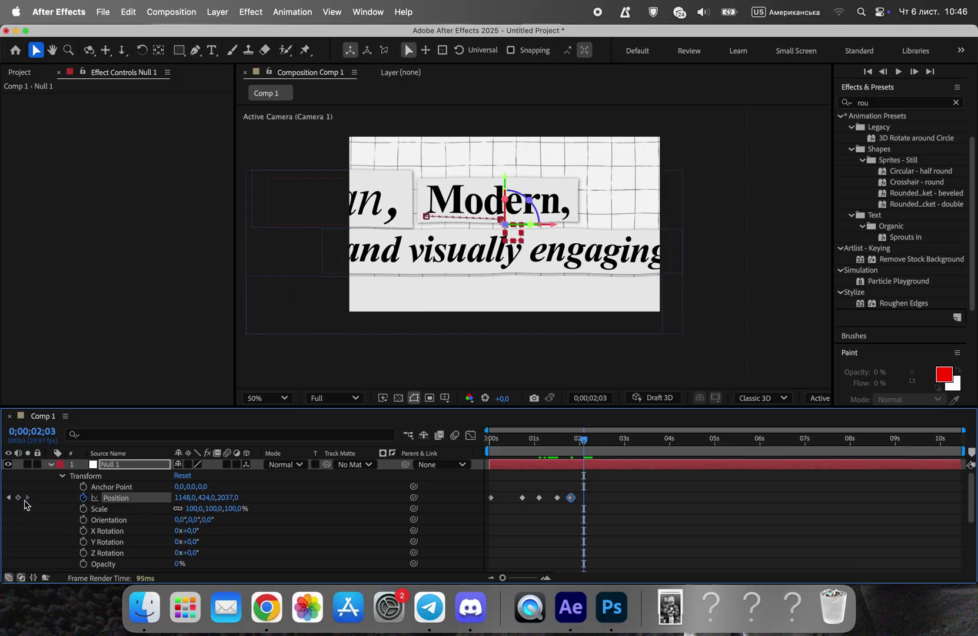
{"action": "key", "text": "space"}
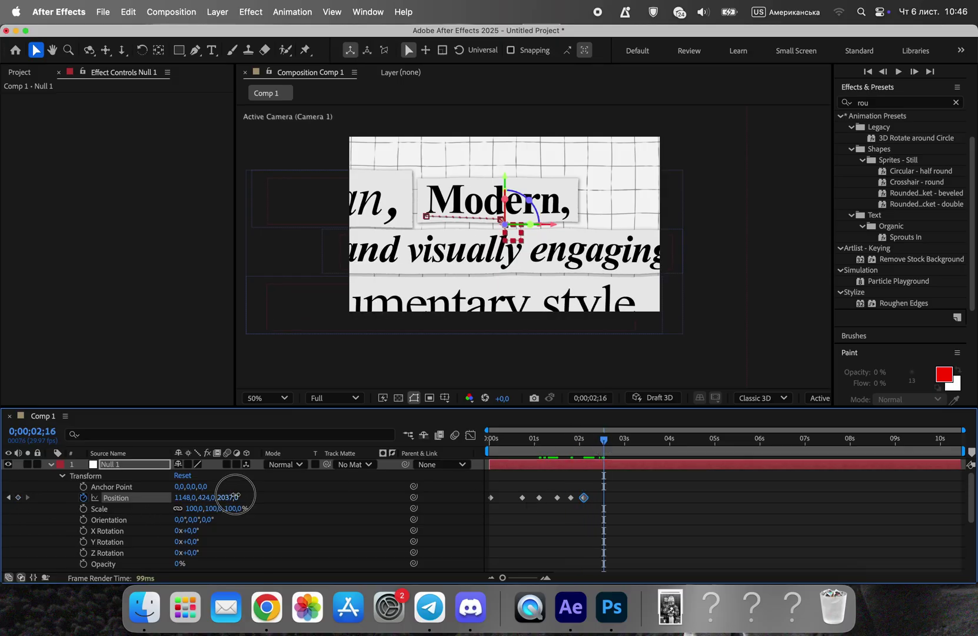
{"action": "mouse_move", "coordinate": [251, 491]}
{"action": "left_mouse_down"}
{"action": "mouse_move", "coordinate": [222, 497]}
{"action": "mouse_move", "coordinate": [274, 498]}
{"action": "left_mouse_up"}
{"action": "left_click_drag", "start_coordinate": [186, 498], "coordinate": [121, 503]}
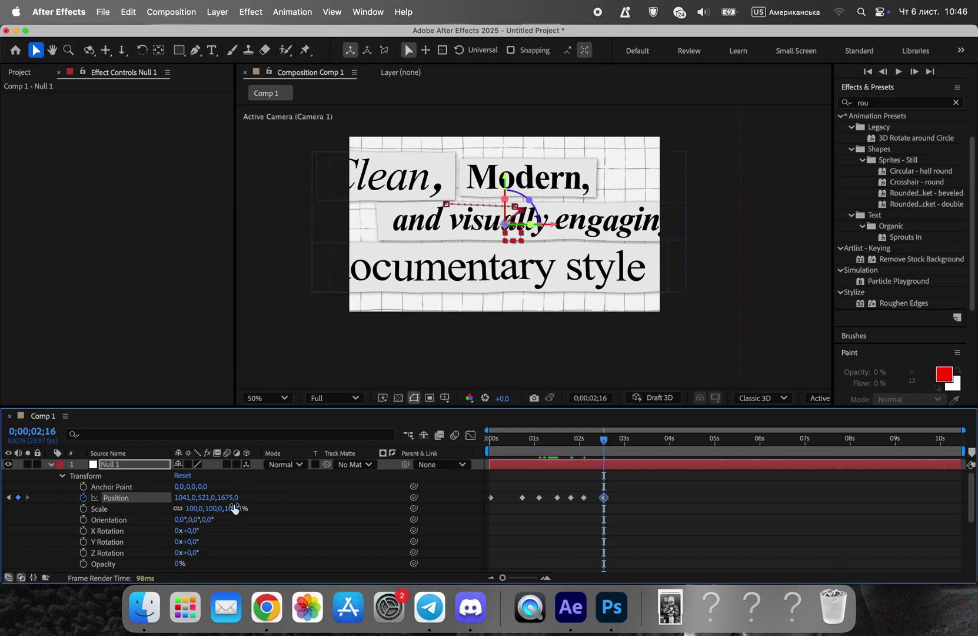
{"action": "mouse_move", "coordinate": [229, 497]}
{"action": "left_mouse_down"}
{"action": "mouse_move", "coordinate": [164, 497]}
{"action": "mouse_move", "coordinate": [216, 497]}
{"action": "mouse_move", "coordinate": [153, 501]}
{"action": "mouse_move", "coordinate": [116, 524]}
{"action": "left_mouse_up"}
Nudge the framing and play the camera move back from the start.
{"action": "left_click_drag", "start_coordinate": [182, 496], "coordinate": [195, 497]}
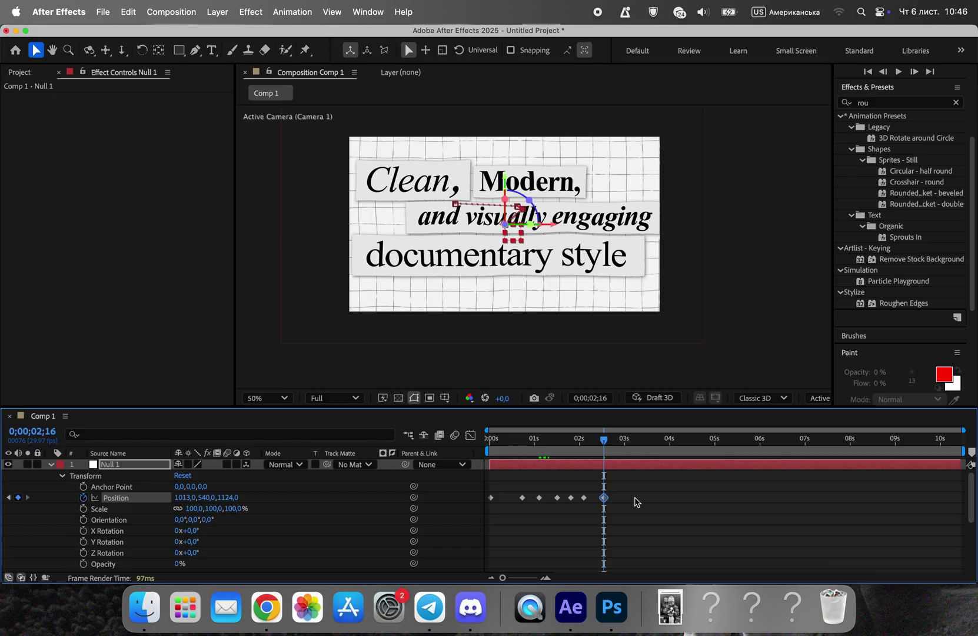
{"action": "left_click_drag", "start_coordinate": [604, 441], "coordinate": [439, 457]}
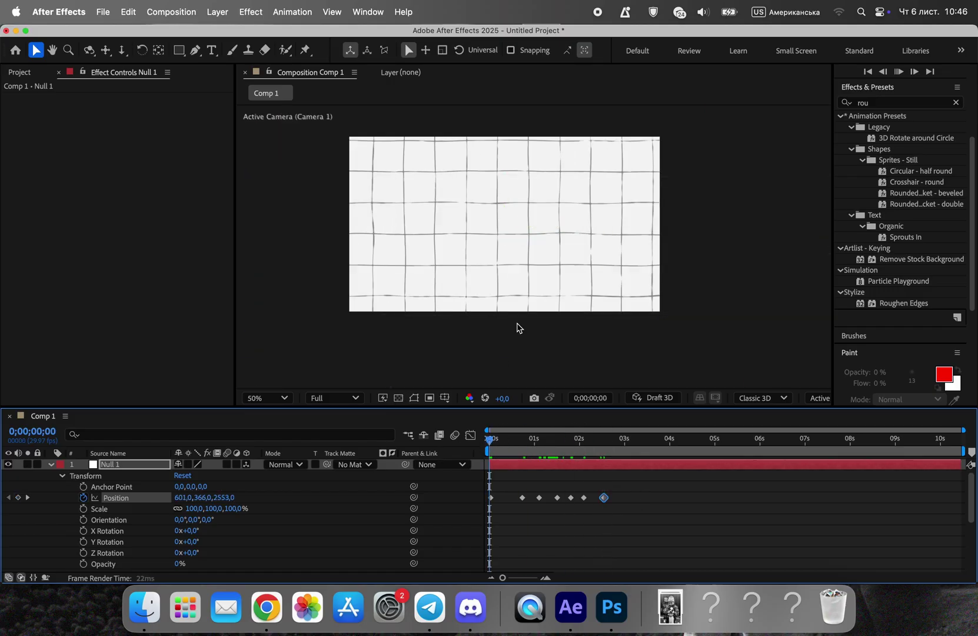
{"action": "key", "text": "space"}
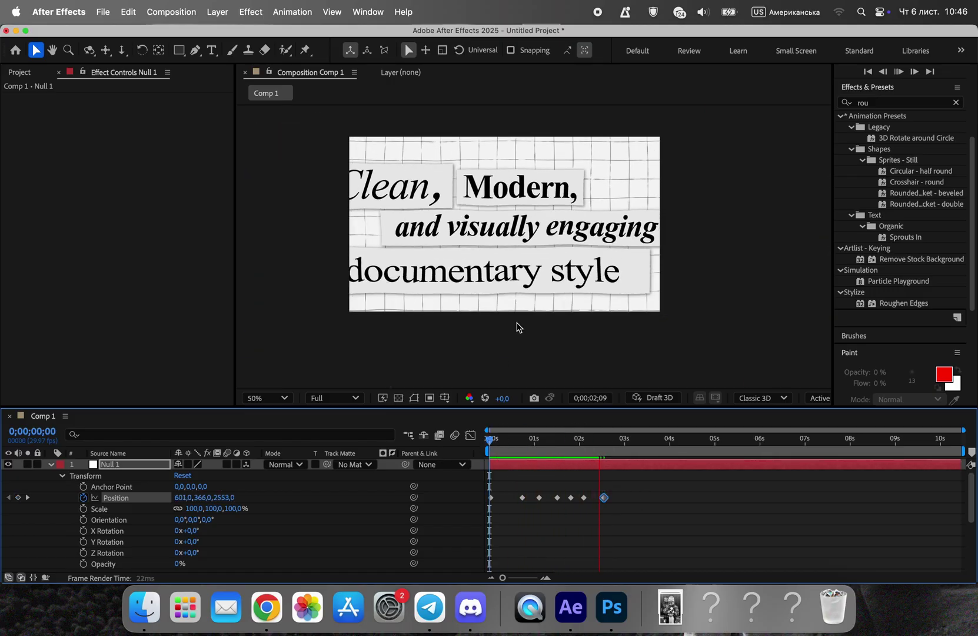
{"action": "key", "text": "space"}
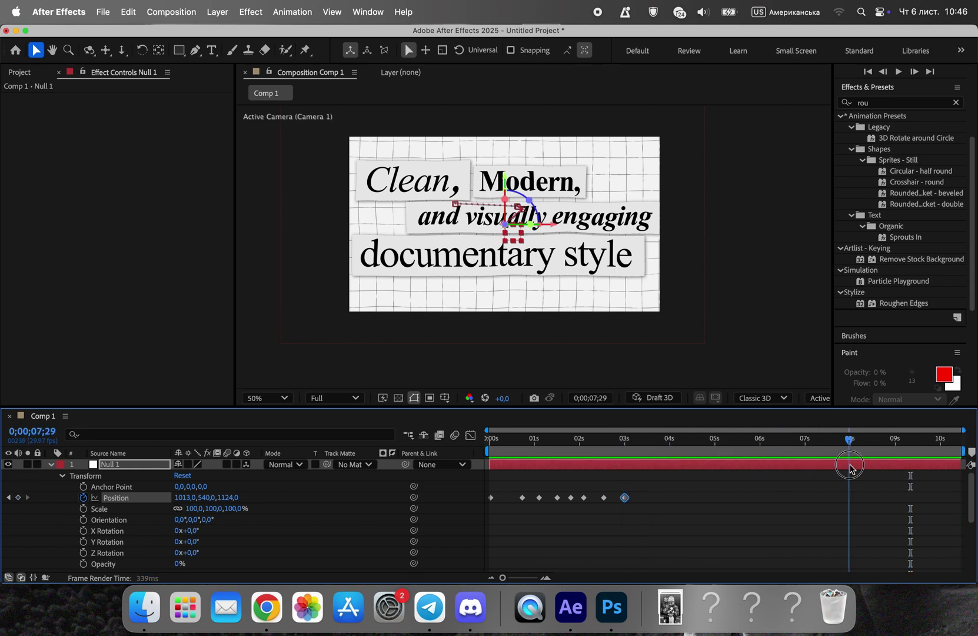
At 8;00 pull Null 1 Position Z back to 97 for a small wide ending, then select all Position keyframes.
{"action": "left_click_drag", "start_coordinate": [140, 498], "coordinate": [196, 533]}
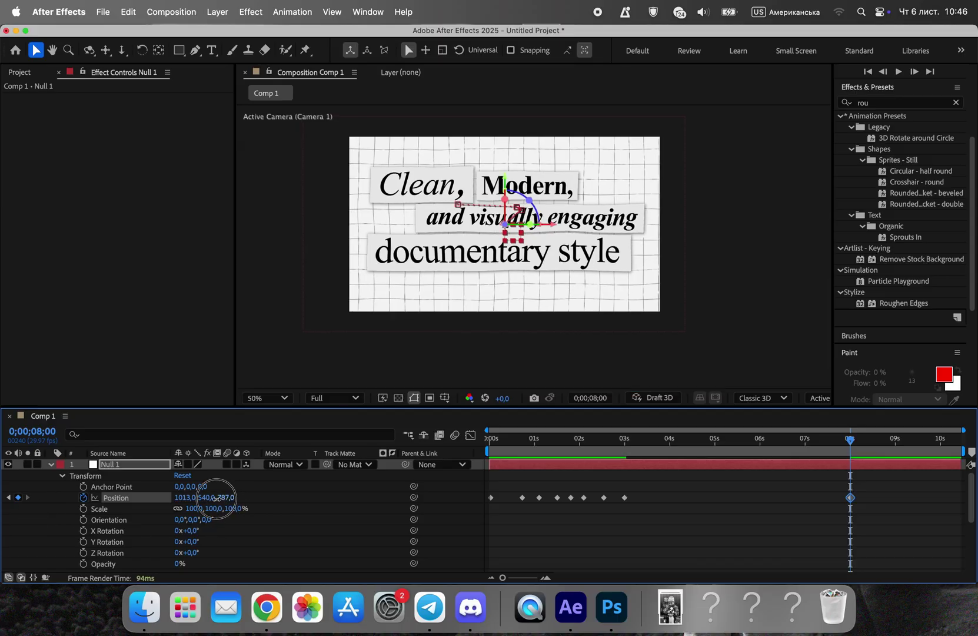
{"action": "left_click_drag", "start_coordinate": [150, 510], "coordinate": [112, 518]}
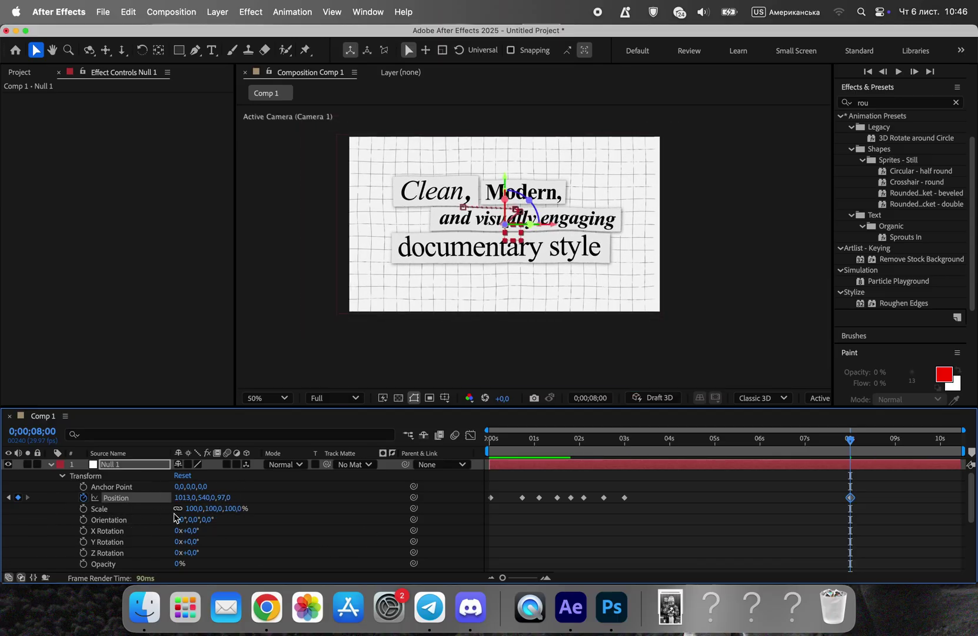
{"action": "left_click_drag", "start_coordinate": [192, 496], "coordinate": [811, 546]}
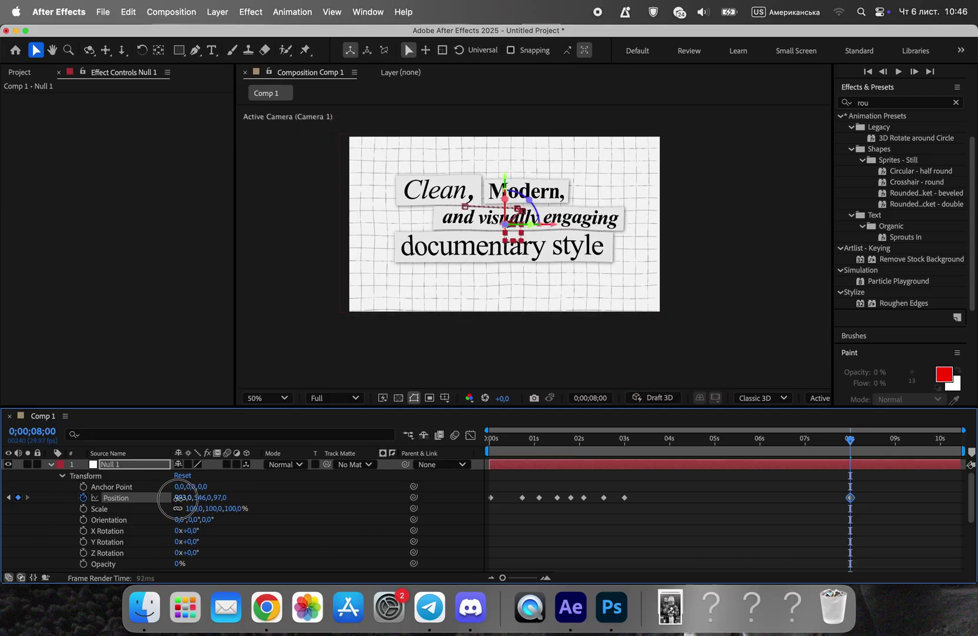
{"action": "left_click_drag", "start_coordinate": [769, 505], "coordinate": [457, 514]}
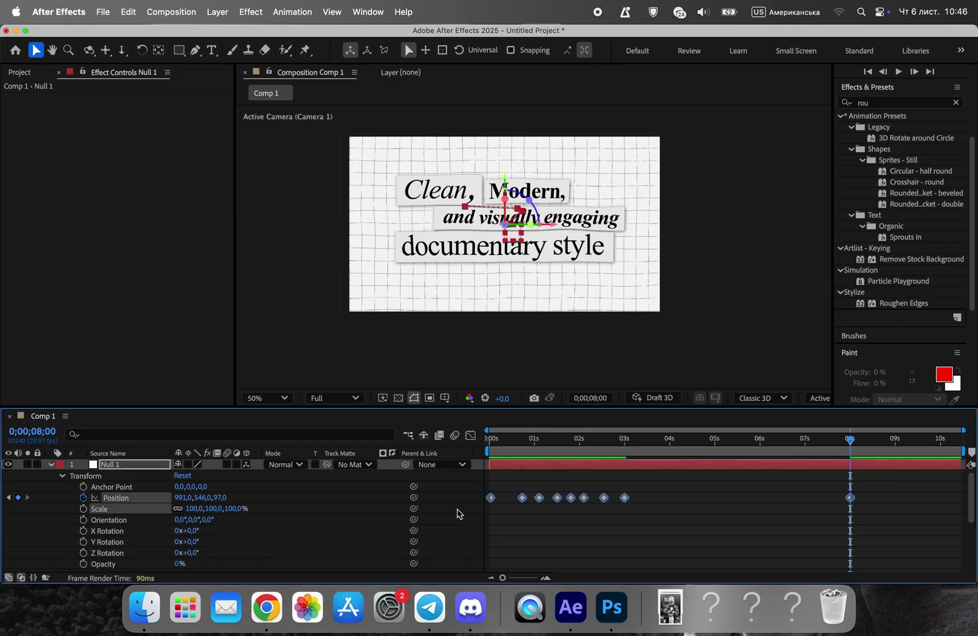
Easy Ease the null's Position keyframes in the Graph Editor and lengthen the ease into the final one.
{"action": "left_click", "coordinate": [471, 436]}
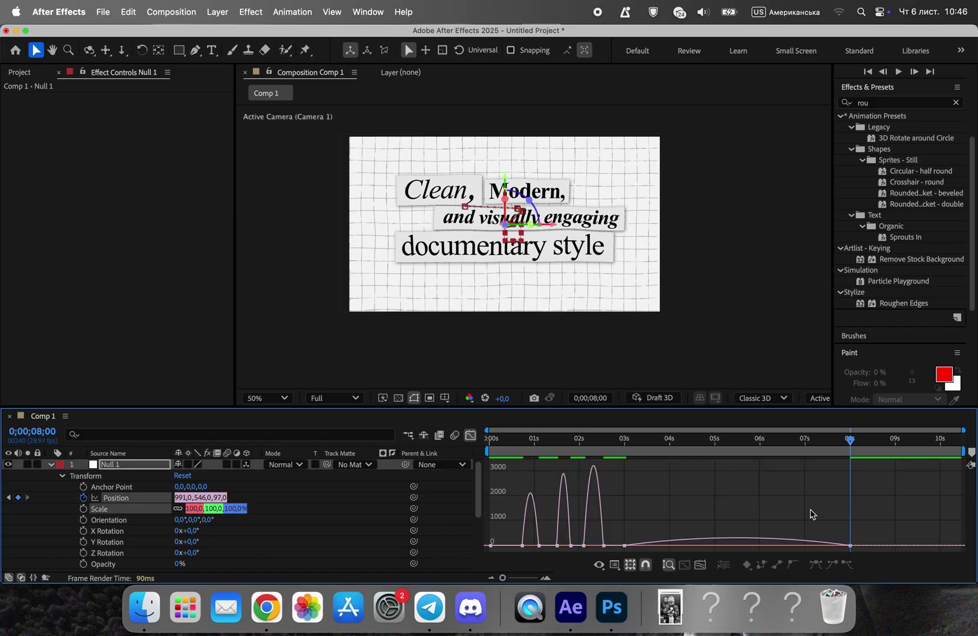
{"action": "mouse_move", "coordinate": [825, 517]}
{"action": "left_mouse_down"}
{"action": "mouse_move", "coordinate": [478, 566]}
{"action": "mouse_move", "coordinate": [505, 578]}
{"action": "left_mouse_up"}
{"action": "left_click", "coordinate": [547, 578]}
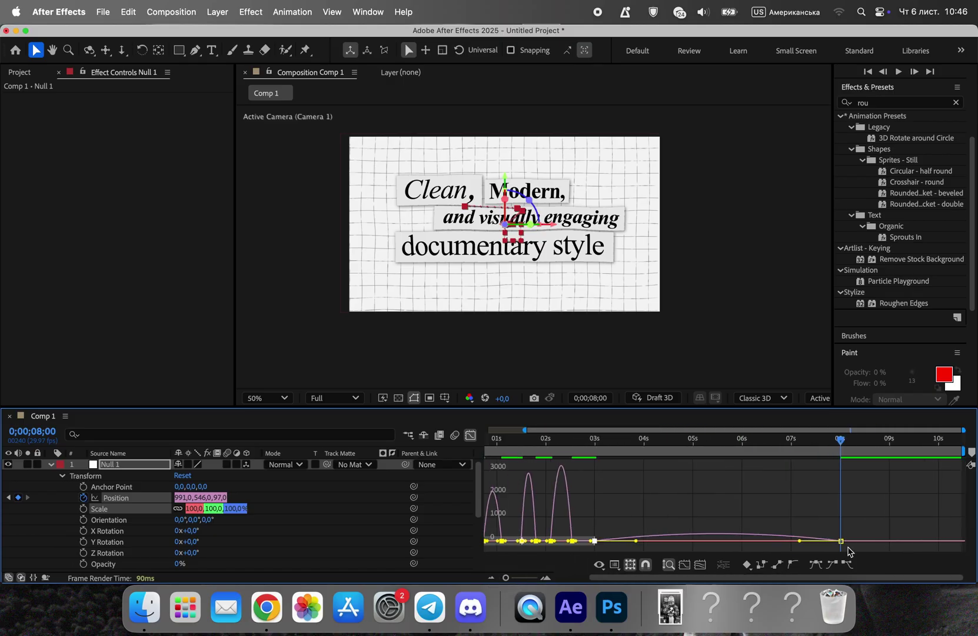
{"action": "left_click_drag", "start_coordinate": [799, 541], "coordinate": [726, 545]}
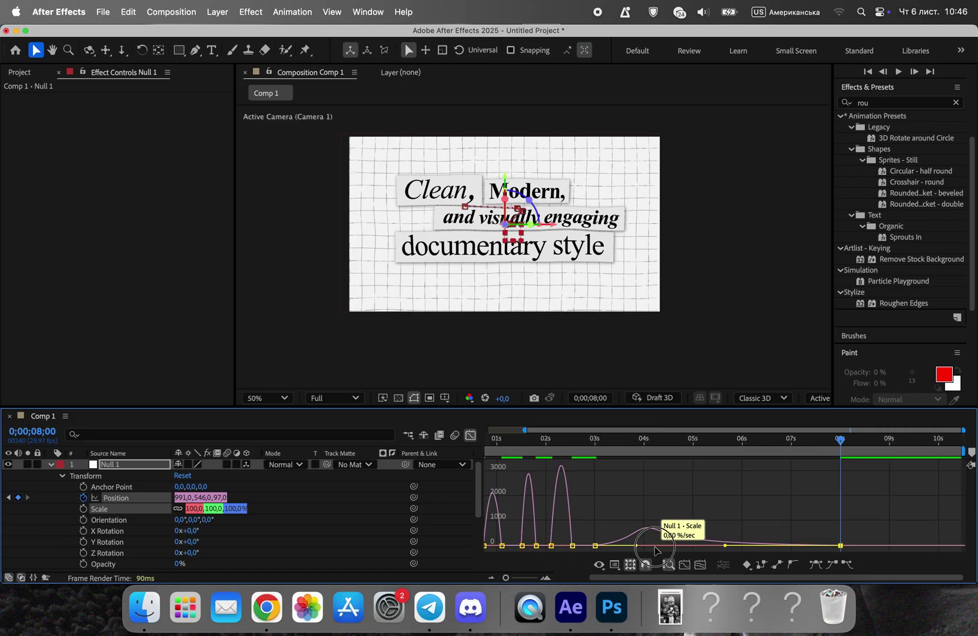
{"action": "left_click_drag", "start_coordinate": [593, 523], "coordinate": [489, 565]}
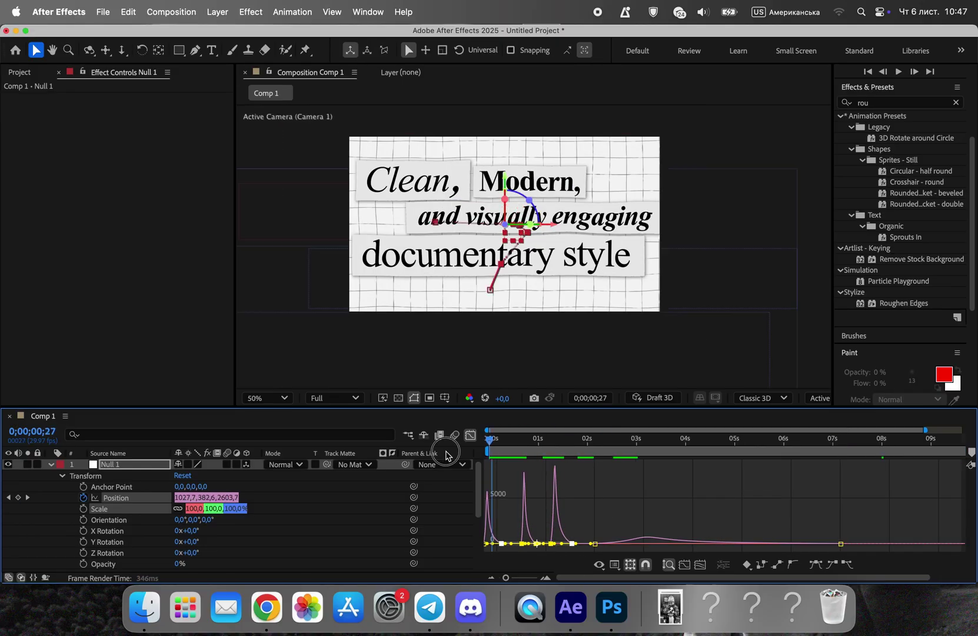
{"action": "key", "text": "Home"}
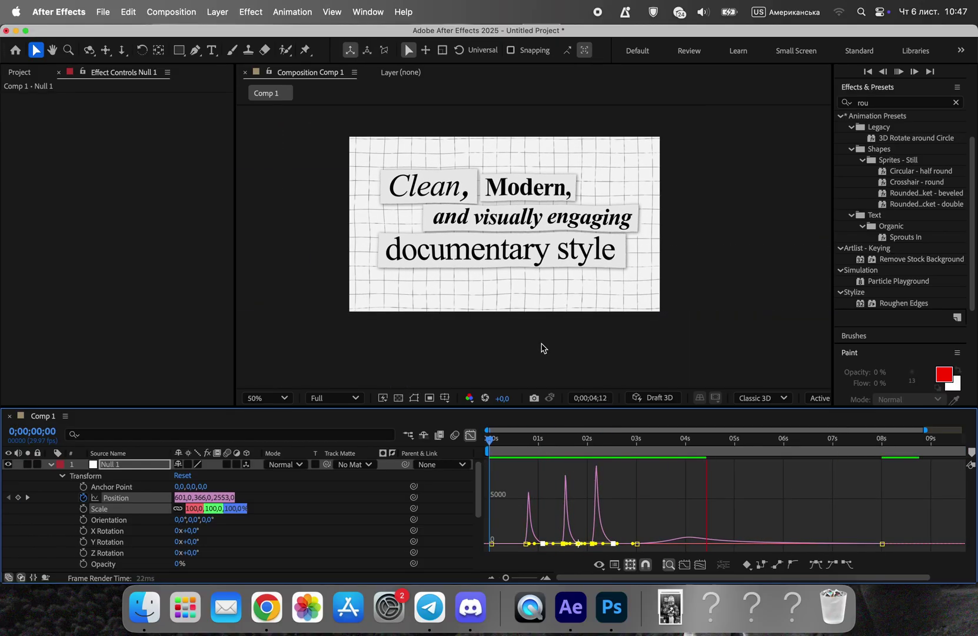
Back in layer-bar view, select the later Position keyframes and preview from about 3;11.
{"action": "key", "text": "space"}
{"action": "left_click", "coordinate": [469, 434]}
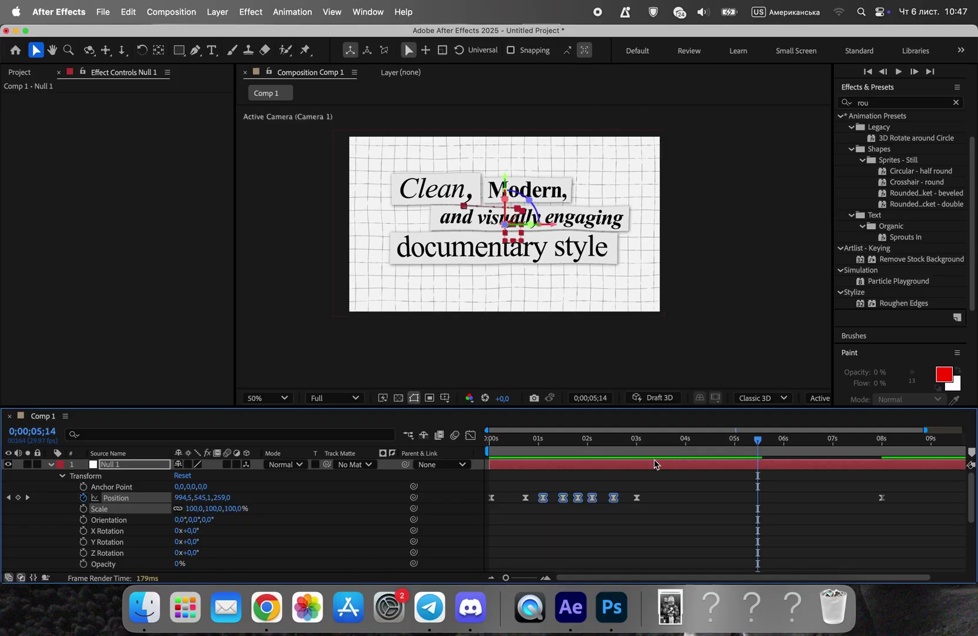
{"action": "left_click", "coordinate": [907, 468]}
{"action": "left_click_drag", "start_coordinate": [907, 486], "coordinate": [633, 517]}
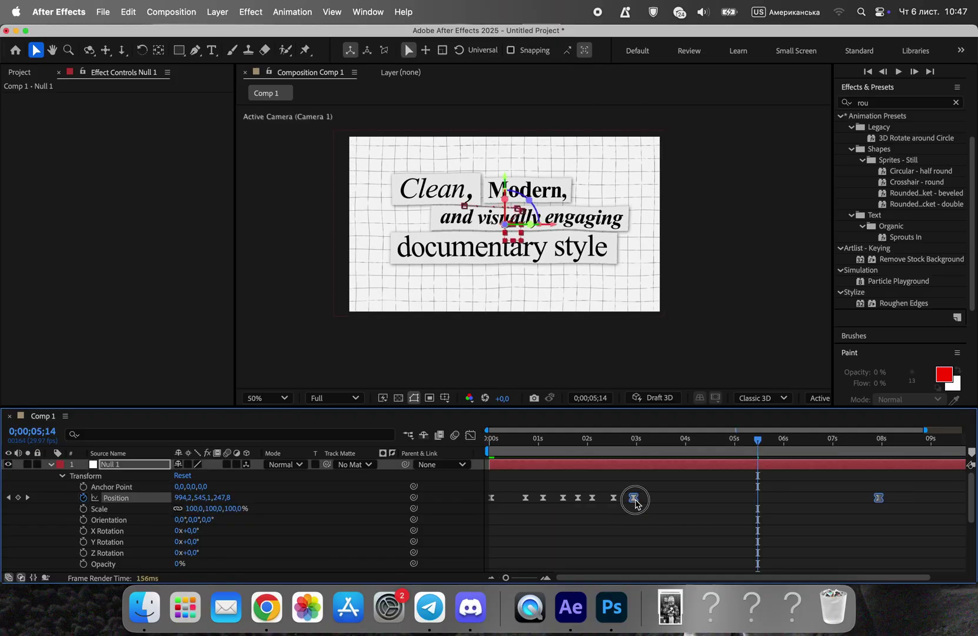
{"action": "left_click", "coordinate": [640, 444]}
{"action": "key", "text": "space"}
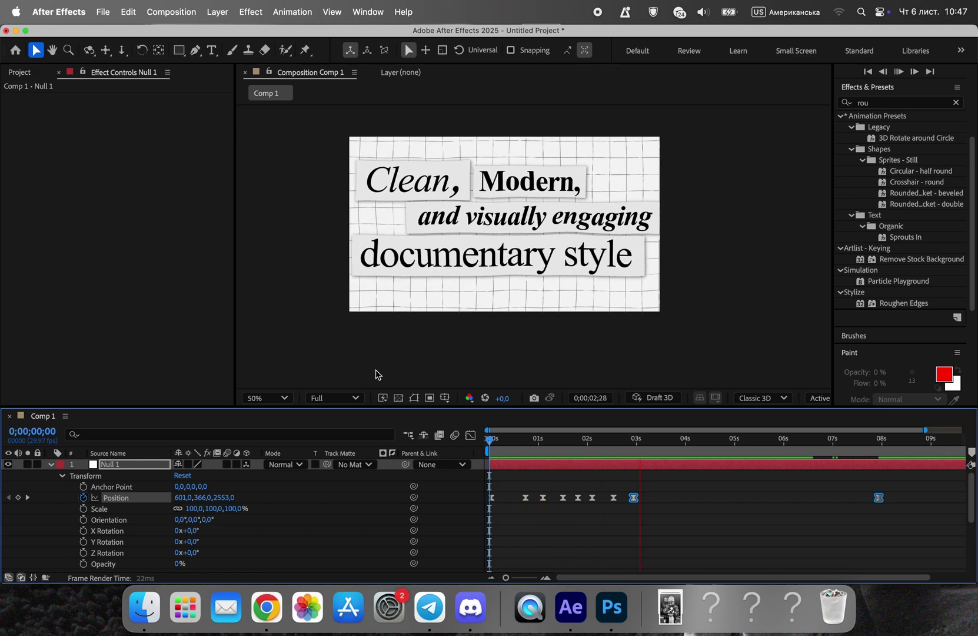
{"action": "left_click", "coordinate": [525, 499]}
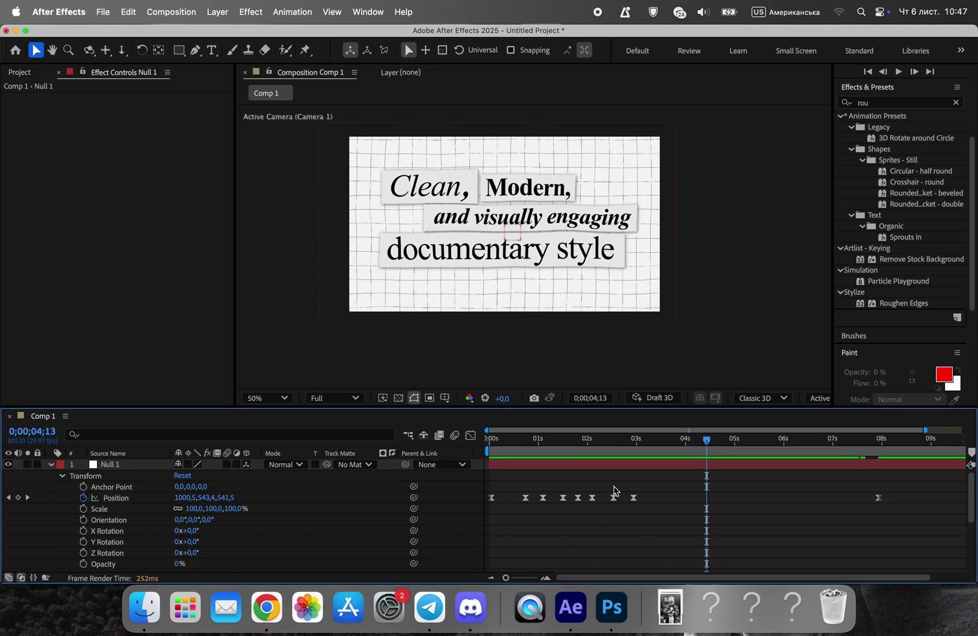
Drag the middle Position keyframes later to space the camera pushes further apart.
{"action": "mouse_move", "coordinate": [508, 478]}
{"action": "left_mouse_down"}
{"action": "mouse_move", "coordinate": [680, 523]}
{"action": "mouse_move", "coordinate": [653, 503]}
{"action": "left_mouse_up"}
{"action": "left_click", "coordinate": [599, 524]}
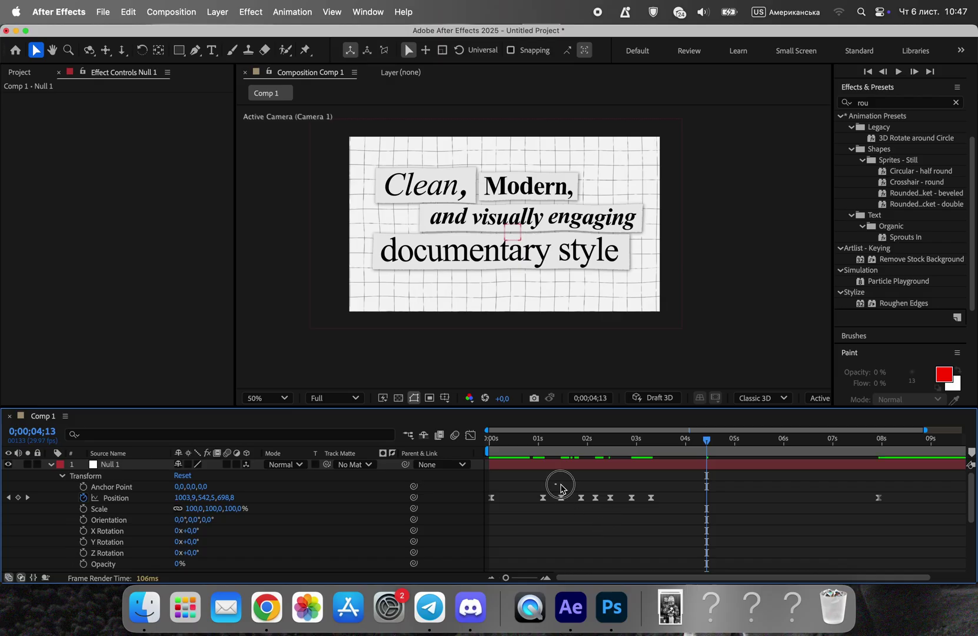
{"action": "left_click_drag", "start_coordinate": [588, 498], "coordinate": [662, 501]}
{"action": "left_click", "coordinate": [635, 520]}
{"action": "mouse_move", "coordinate": [585, 487]}
{"action": "left_mouse_down"}
{"action": "mouse_move", "coordinate": [662, 517]}
{"action": "mouse_move", "coordinate": [650, 497]}
{"action": "mouse_move", "coordinate": [696, 509]}
{"action": "left_mouse_up"}
{"action": "left_click", "coordinate": [644, 519]}
Slide the Modern, and and visually engaging layer bars right so they appear later, scrubbing to check.
{"action": "left_click", "coordinate": [642, 485]}
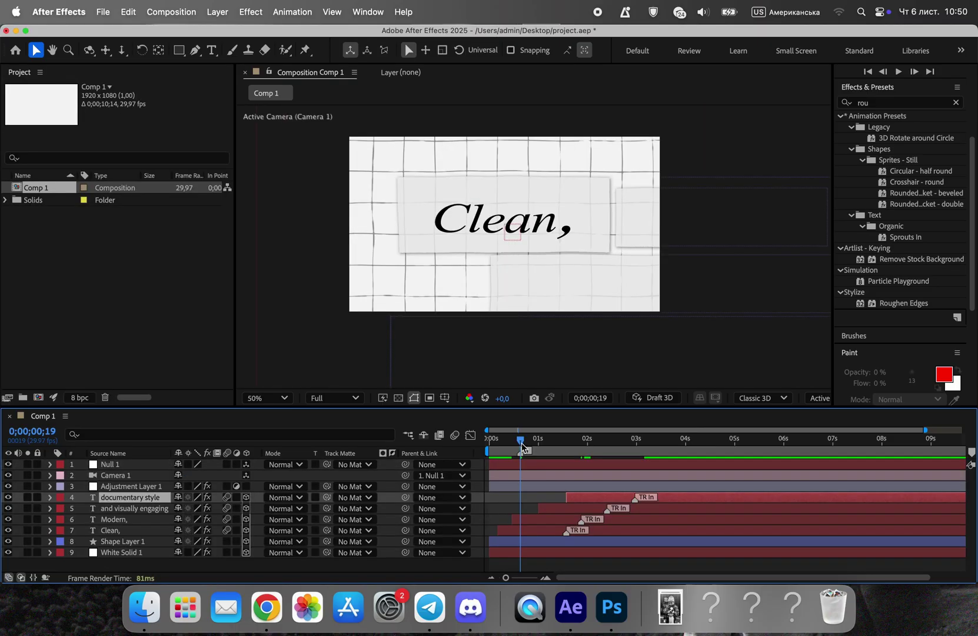
{"action": "mouse_move", "coordinate": [522, 446]}
{"action": "left_mouse_down"}
{"action": "mouse_move", "coordinate": [492, 446]}
{"action": "mouse_move", "coordinate": [527, 451]}
{"action": "left_mouse_up"}
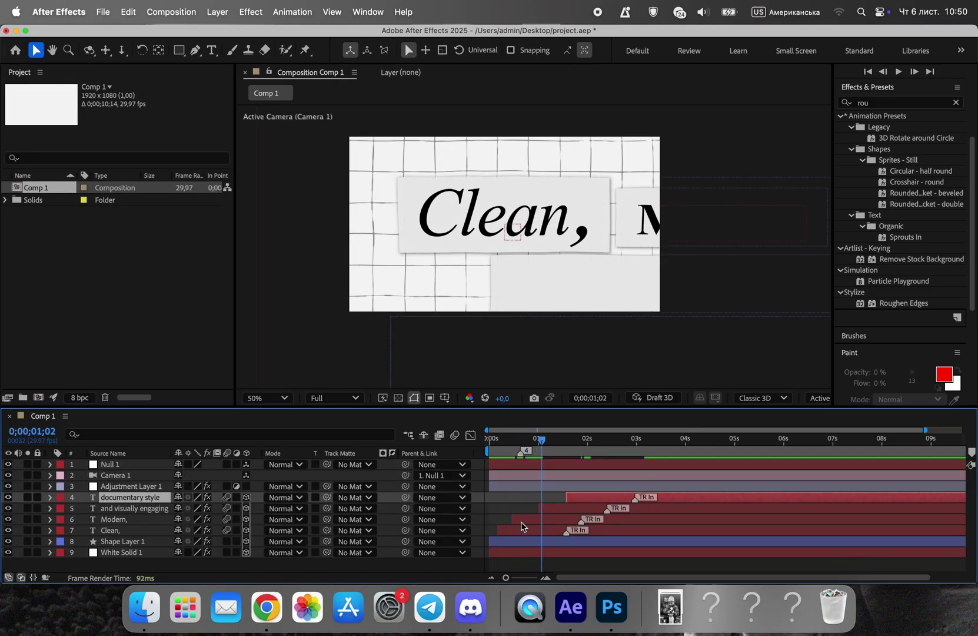
{"action": "left_click_drag", "start_coordinate": [535, 520], "coordinate": [550, 522]}
{"action": "left_click_drag", "start_coordinate": [540, 446], "coordinate": [566, 442]}
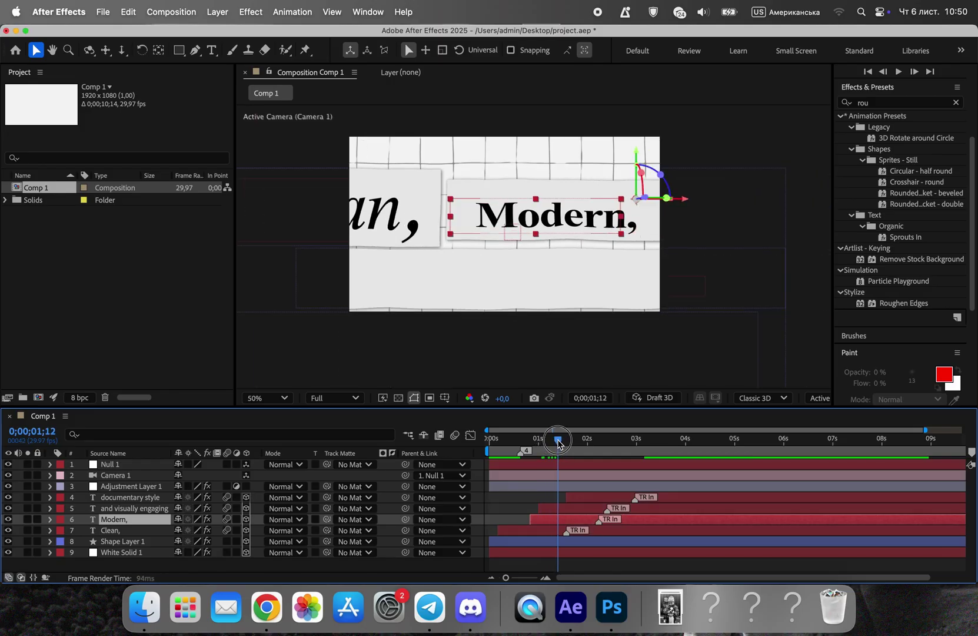
{"action": "left_click", "coordinate": [570, 508]}
{"action": "left_click_drag", "start_coordinate": [570, 508], "coordinate": [592, 509]}
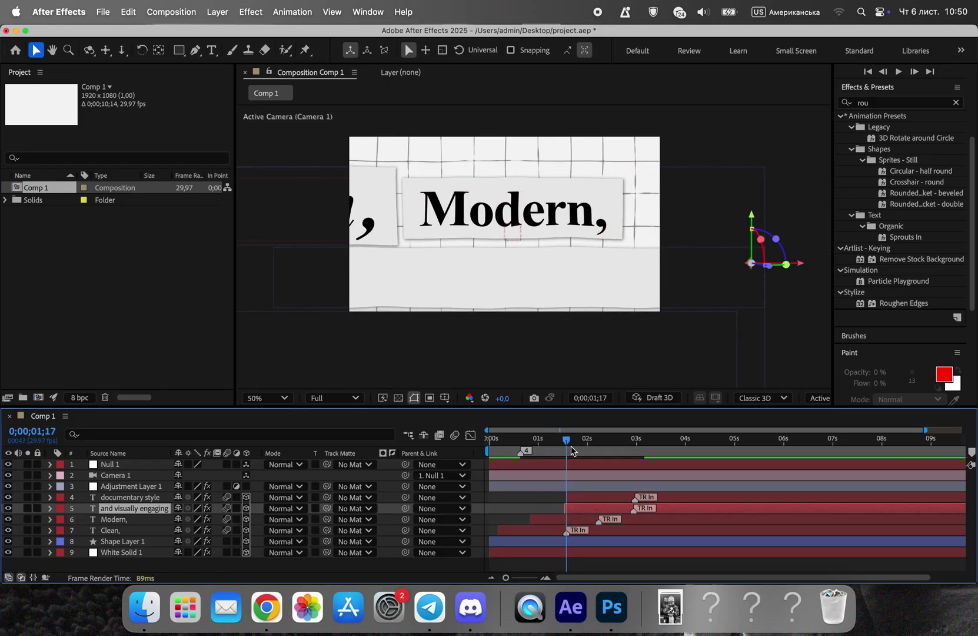
{"action": "left_click_drag", "start_coordinate": [570, 441], "coordinate": [596, 442]}
{"action": "left_click_drag", "start_coordinate": [599, 510], "coordinate": [616, 512]}
Delay the documentary style line to match the camera move and return to the start.
{"action": "key", "text": "space"}
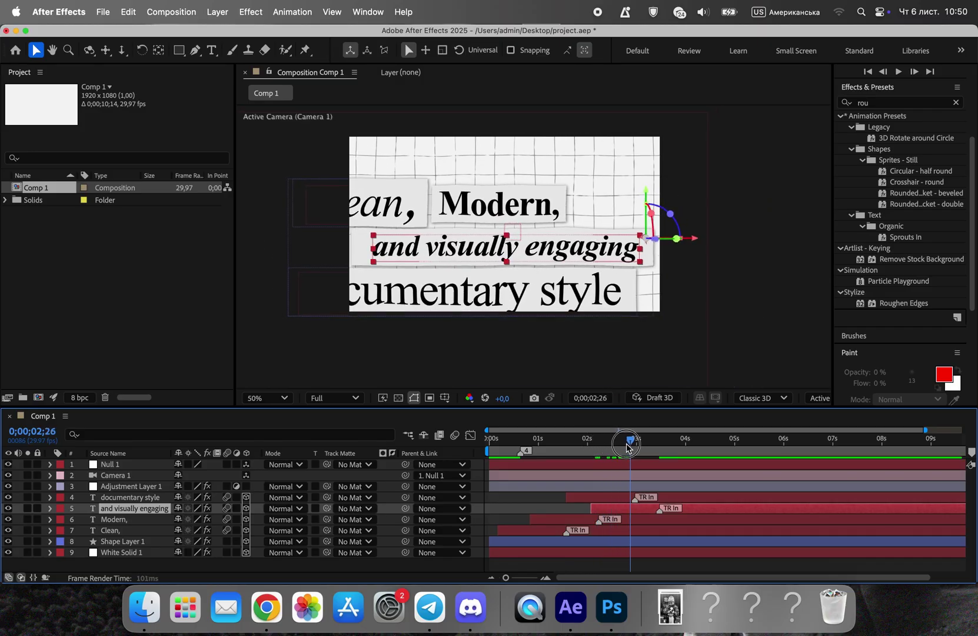
{"action": "left_click_drag", "start_coordinate": [626, 502], "coordinate": [722, 502]}
{"action": "left_click_drag", "start_coordinate": [634, 440], "coordinate": [687, 440]}
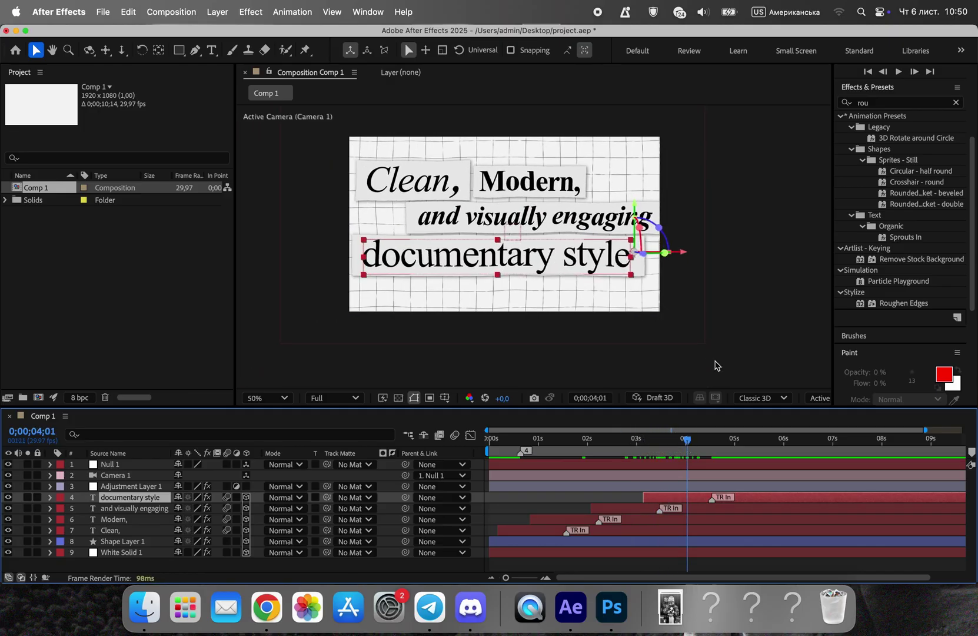
{"action": "key", "text": "Home"}
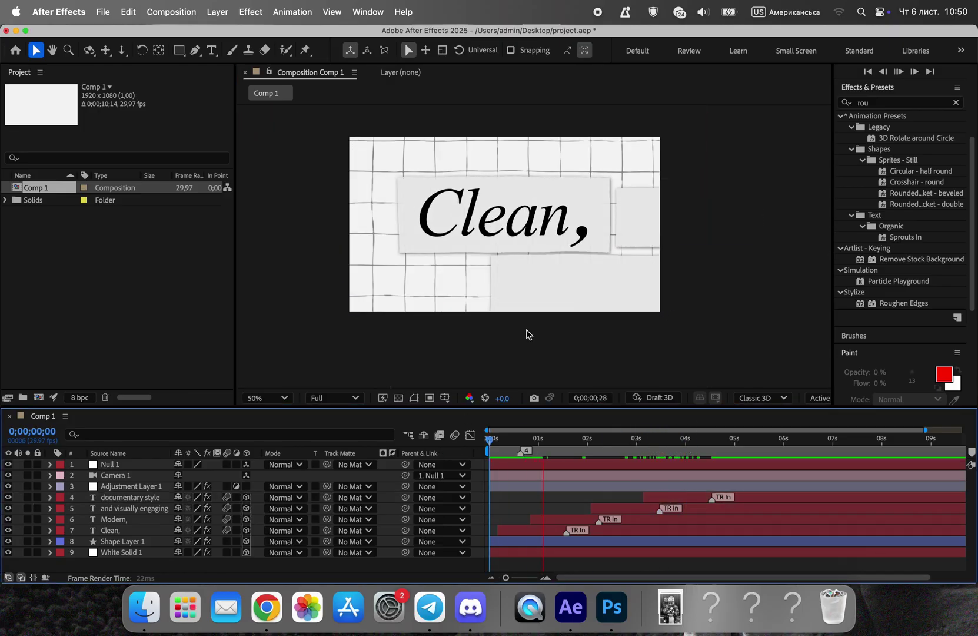